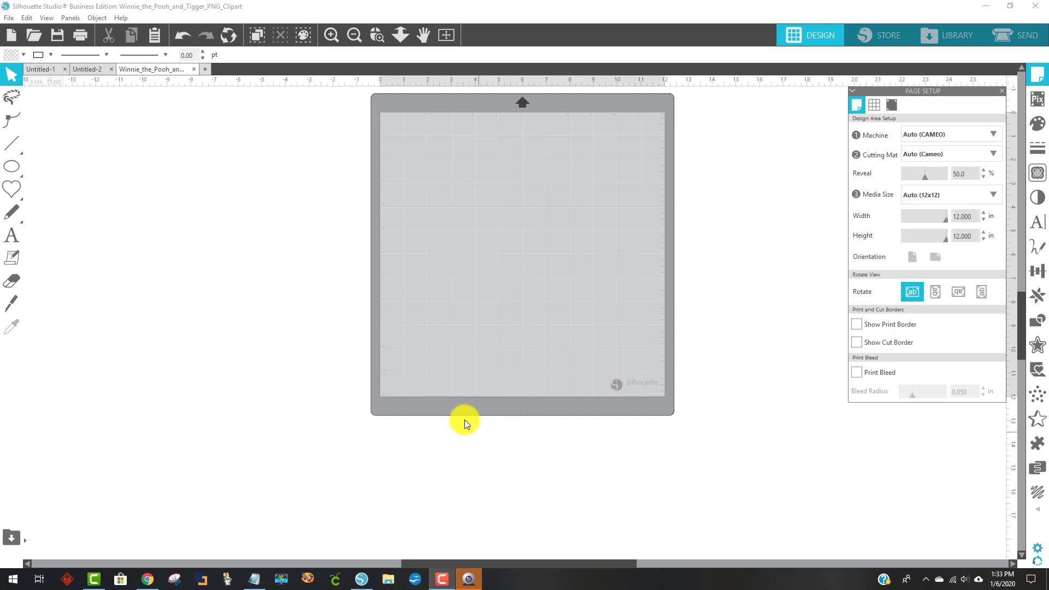
- Copy the Tigger and Pooh image from the browser results and paste it into the Silhouette Studio design
{"action": "left_click", "coordinate": [146, 578]}
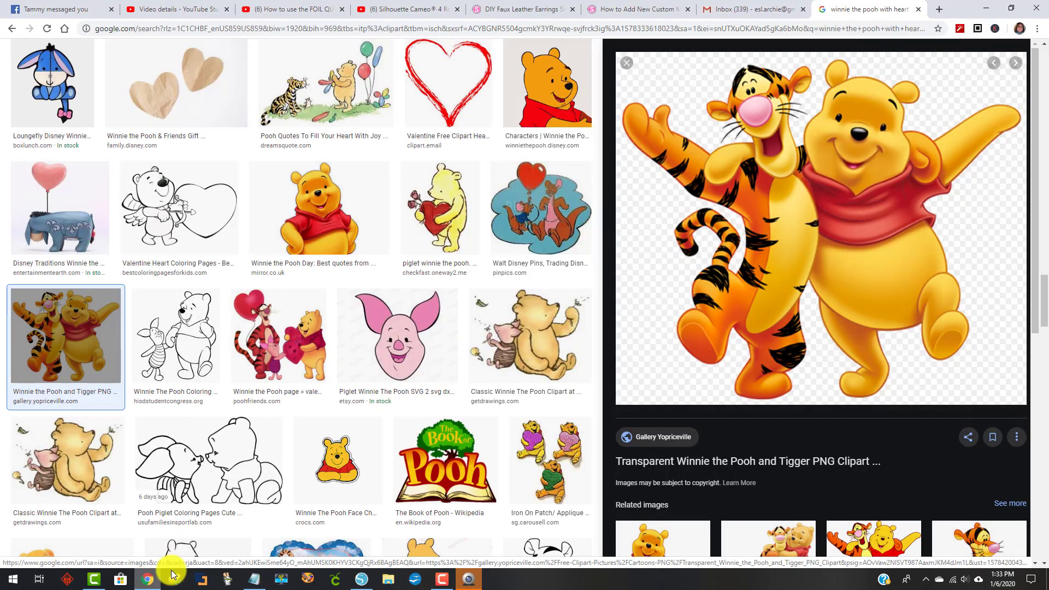
{"action": "right_click", "coordinate": [771, 231]}
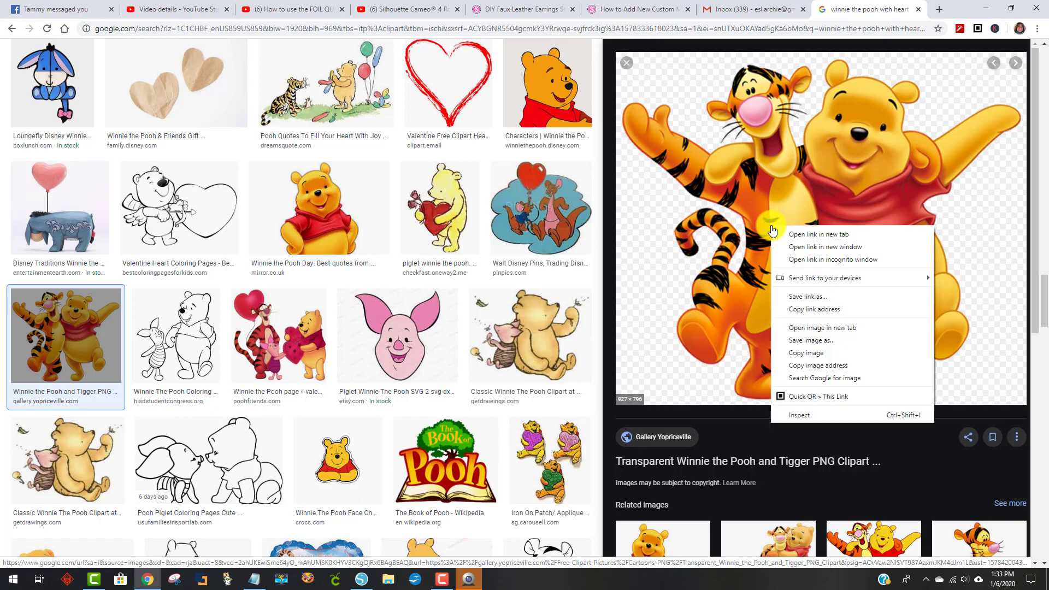
{"action": "left_click", "coordinate": [821, 354]}
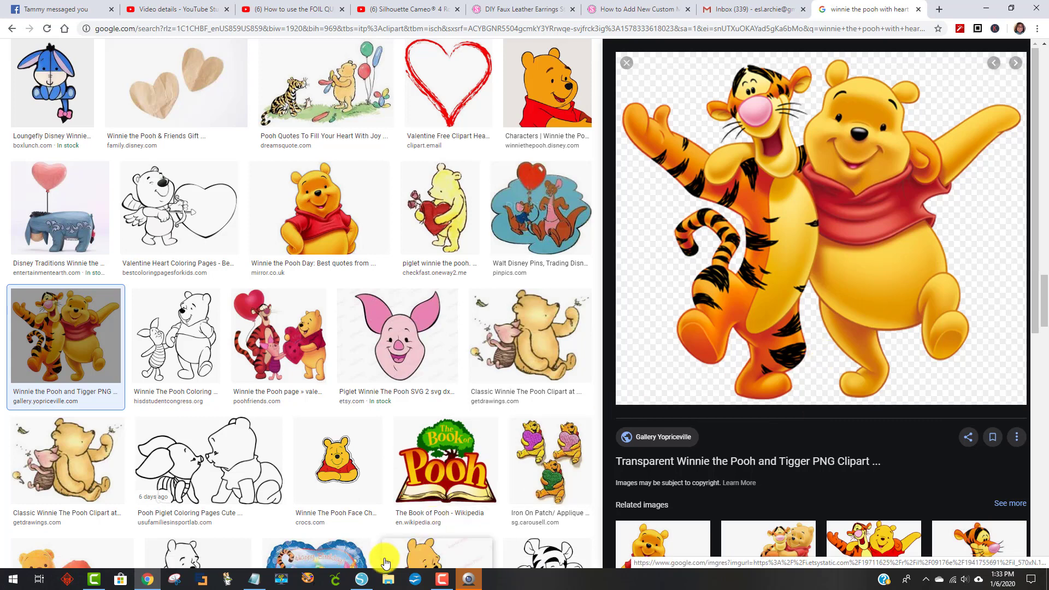
{"action": "left_click", "coordinate": [353, 582]}
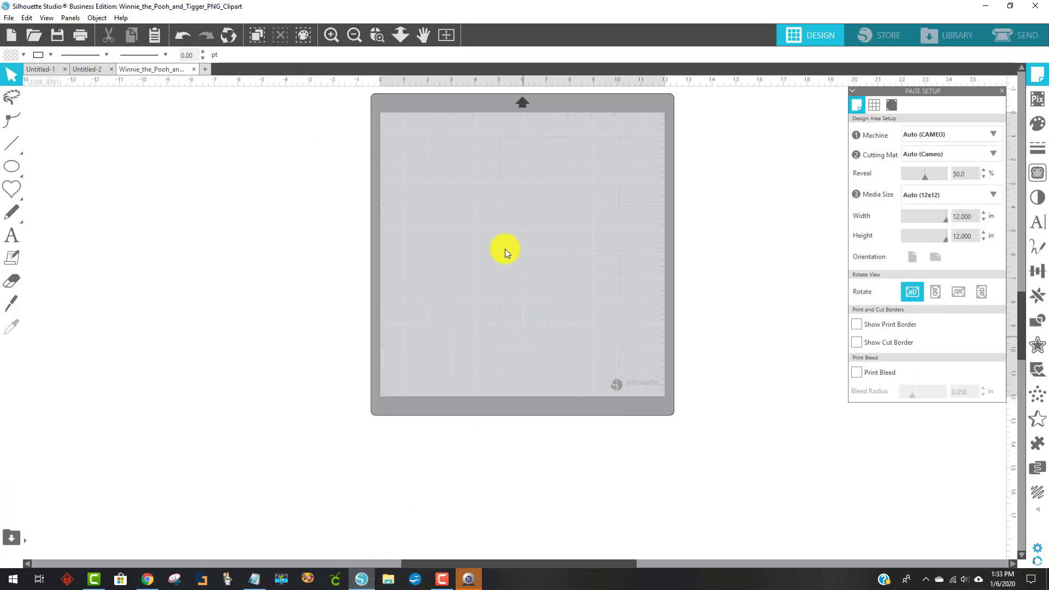
{"action": "right_click", "coordinate": [473, 171]}
{"action": "left_click", "coordinate": [500, 221]}
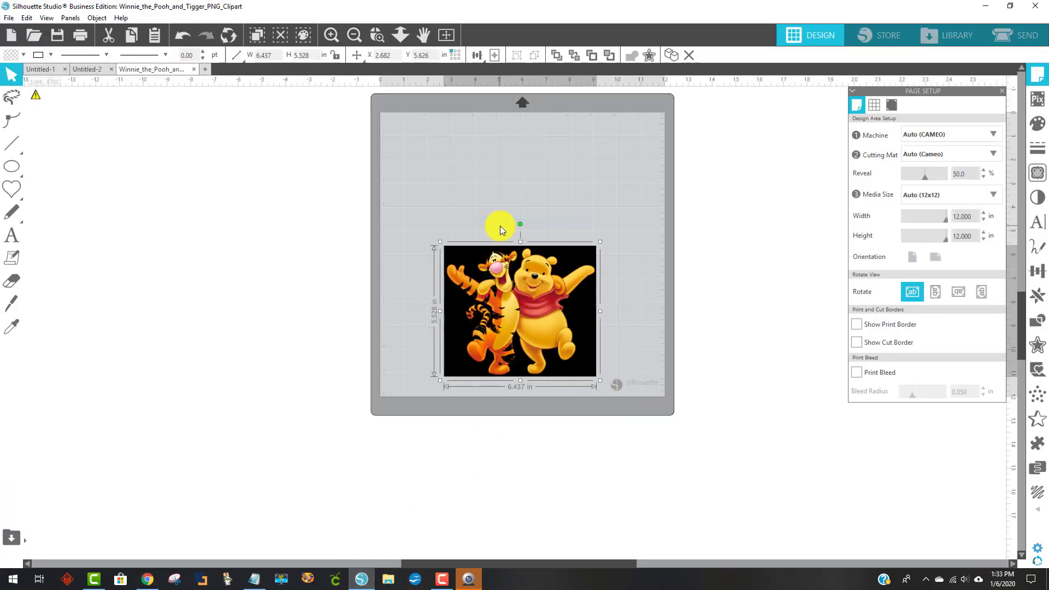
- Enlarge the pasted image to about 13.68 by 11.75 in and reposition it over the mat
{"action": "left_click_drag", "start_coordinate": [440, 242], "coordinate": [269, 95]}
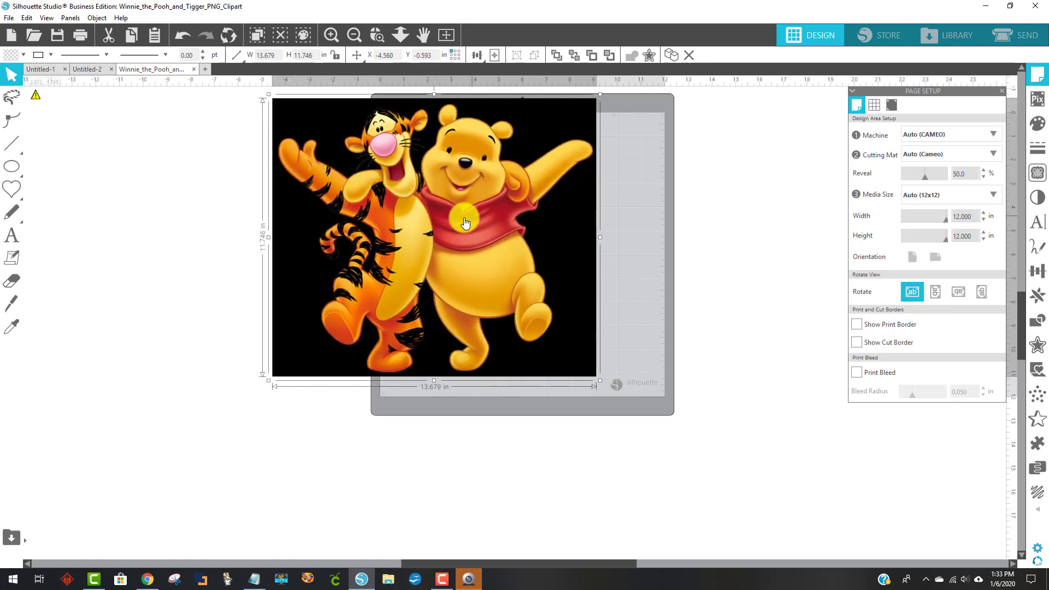
{"action": "left_click_drag", "start_coordinate": [470, 232], "coordinate": [429, 261]}
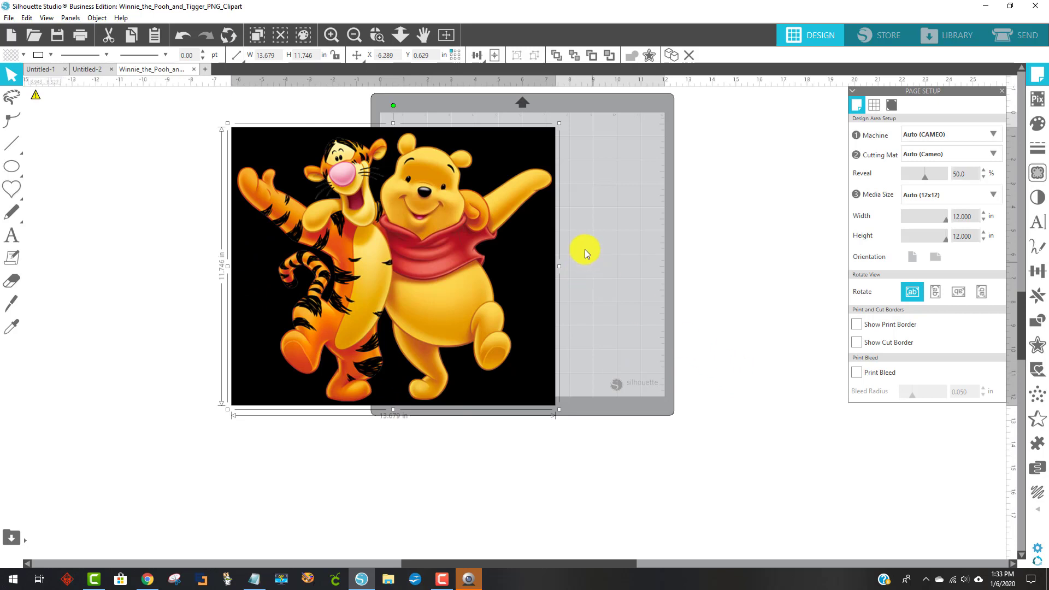
- Try the Invert image effect at 100 on the pasted image, and delete the image
{"action": "left_click", "coordinate": [1039, 200]}
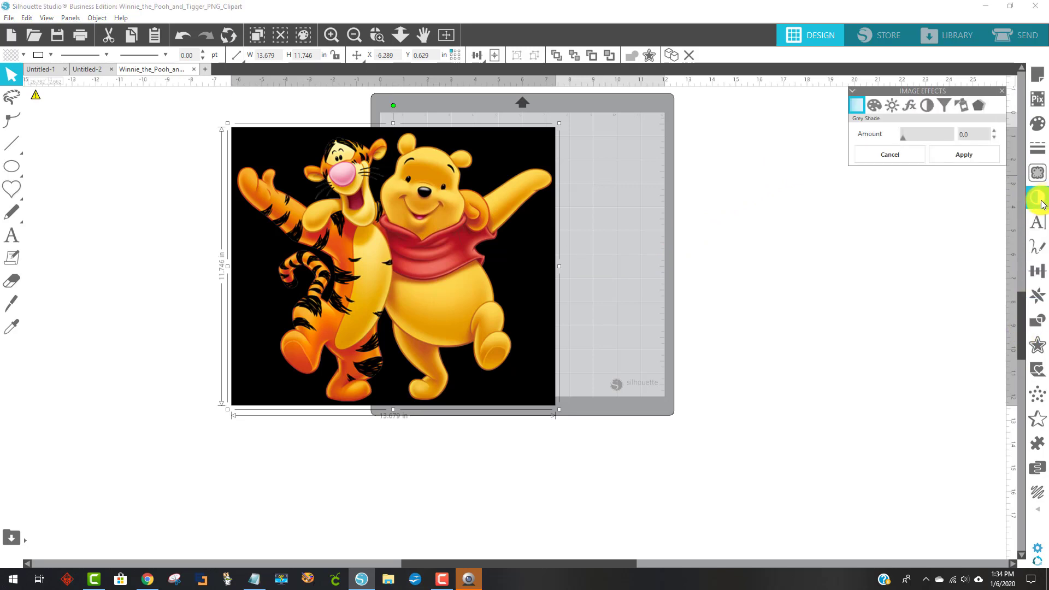
{"action": "left_click", "coordinate": [929, 107]}
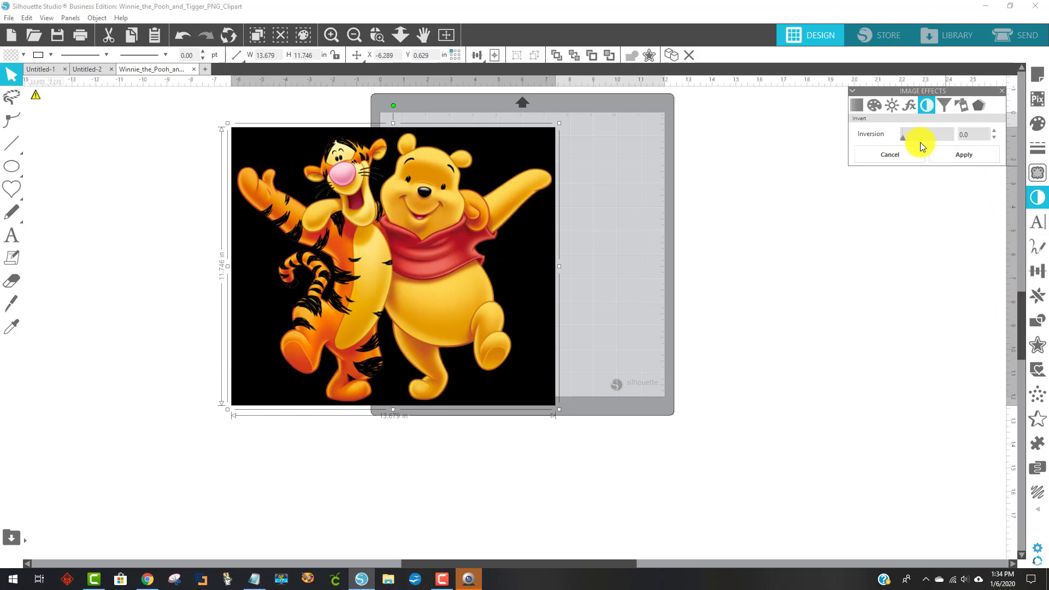
{"action": "left_click_drag", "start_coordinate": [900, 139], "coordinate": [961, 143]}
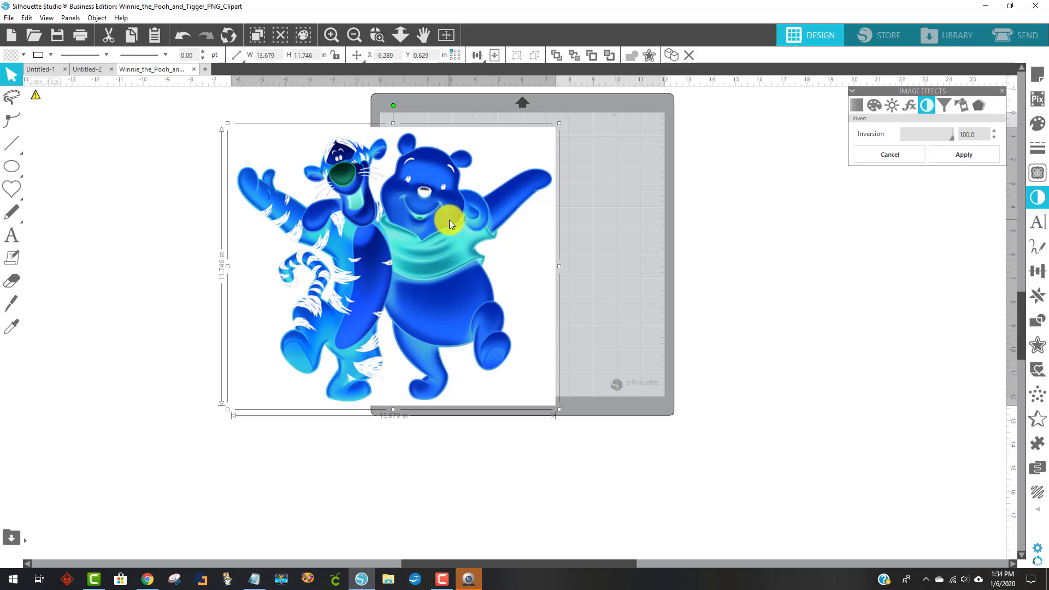
{"action": "key", "text": "Delete"}
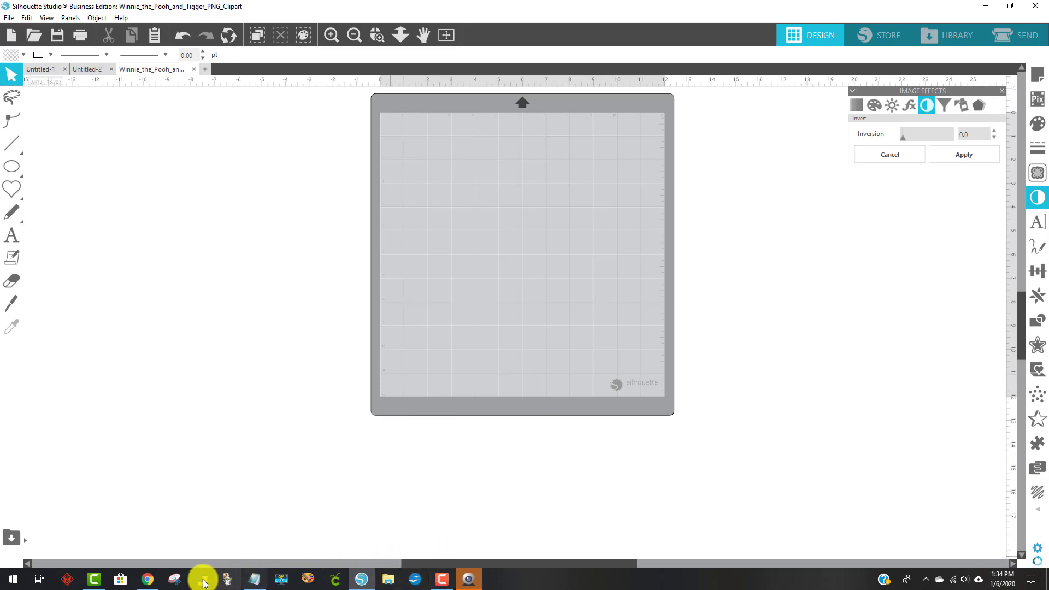
{"action": "left_click", "coordinate": [147, 579]}
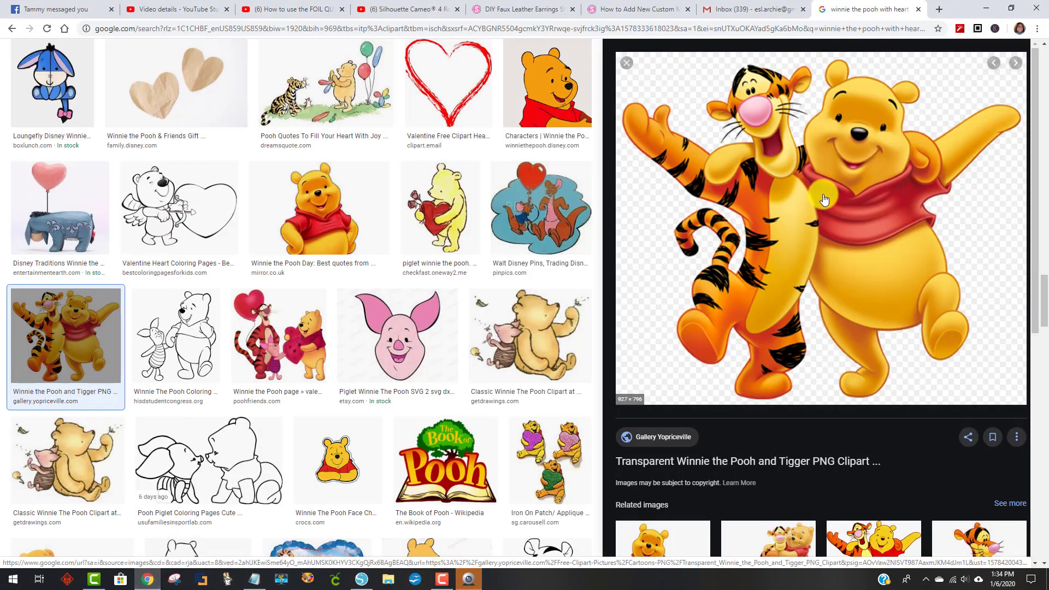
{"action": "right_click", "coordinate": [824, 200]}
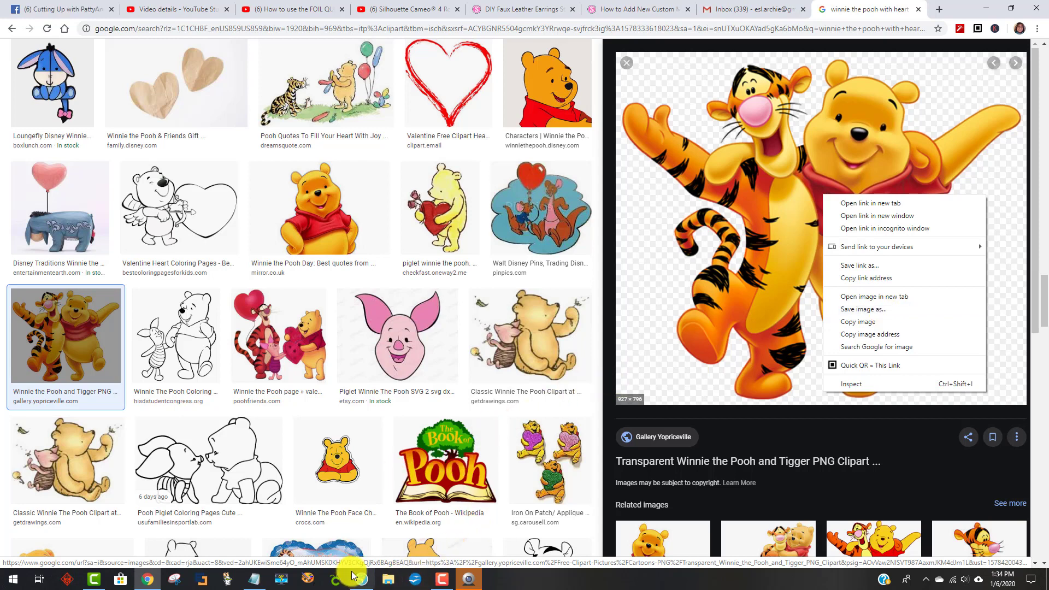
{"action": "left_click", "coordinate": [362, 583]}
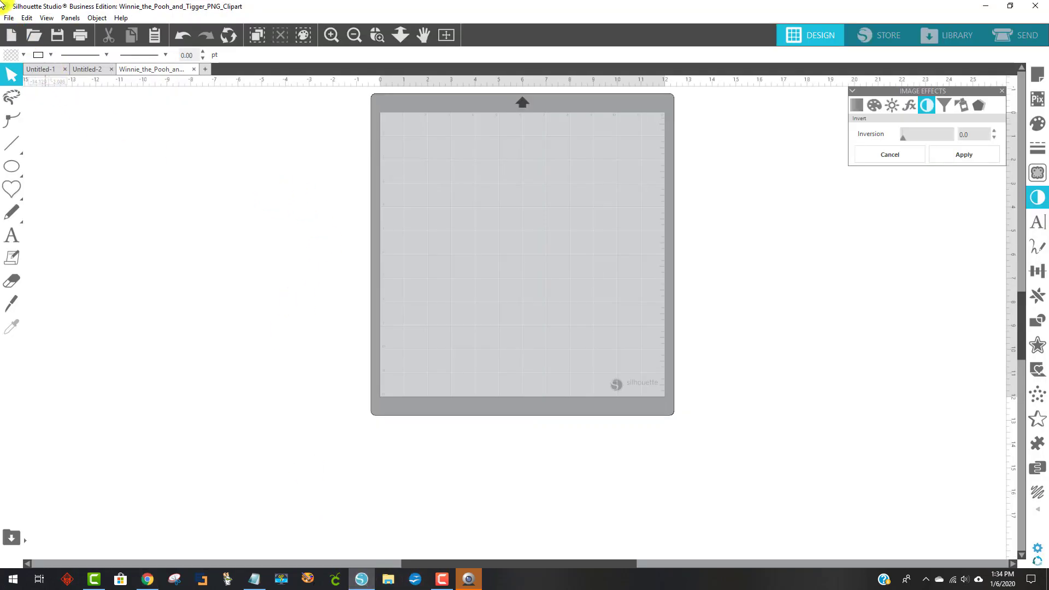
- Merge the file Winnie_the_Pooh_and_Tigger_PNG_Clipart from the Downloads folder into the current design
{"action": "left_click", "coordinate": [8, 18]}
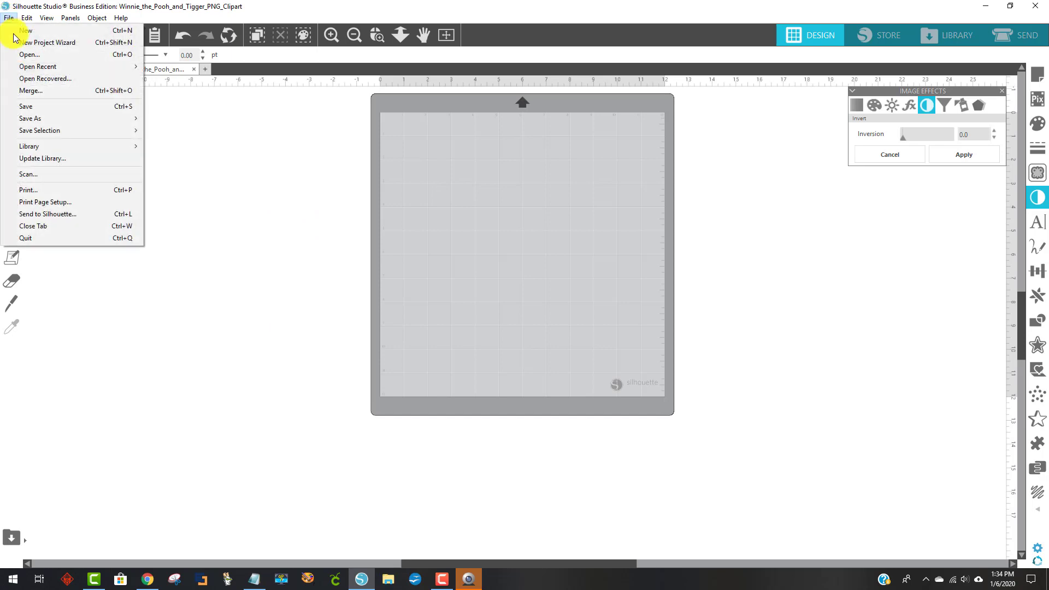
{"action": "left_click", "coordinate": [47, 94]}
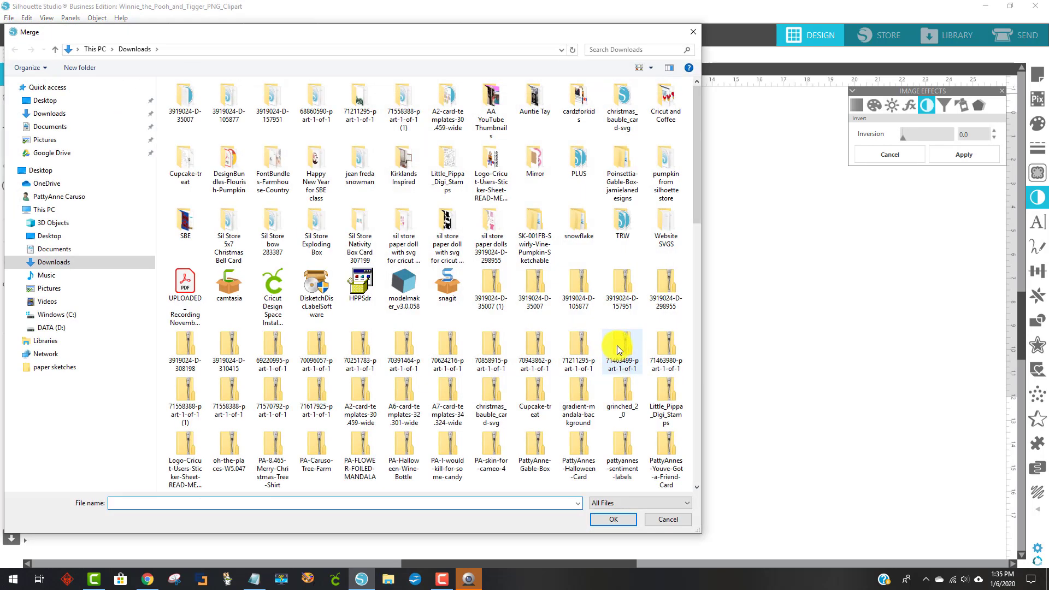
{"action": "scroll", "coordinate": [602, 337], "scroll_direction": "down", "scroll_amount": 10}
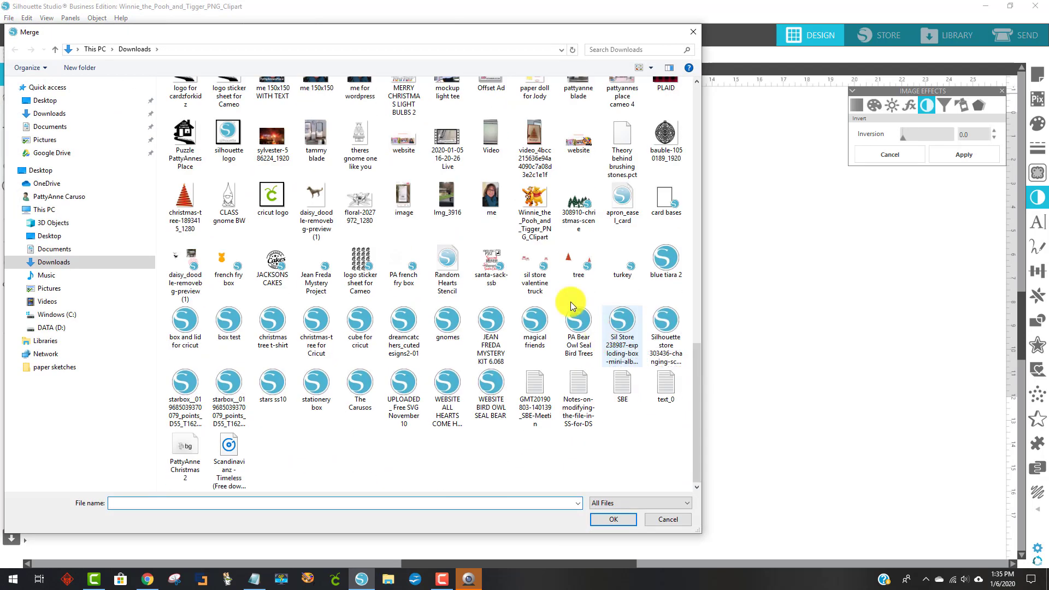
{"action": "left_click", "coordinate": [519, 190]}
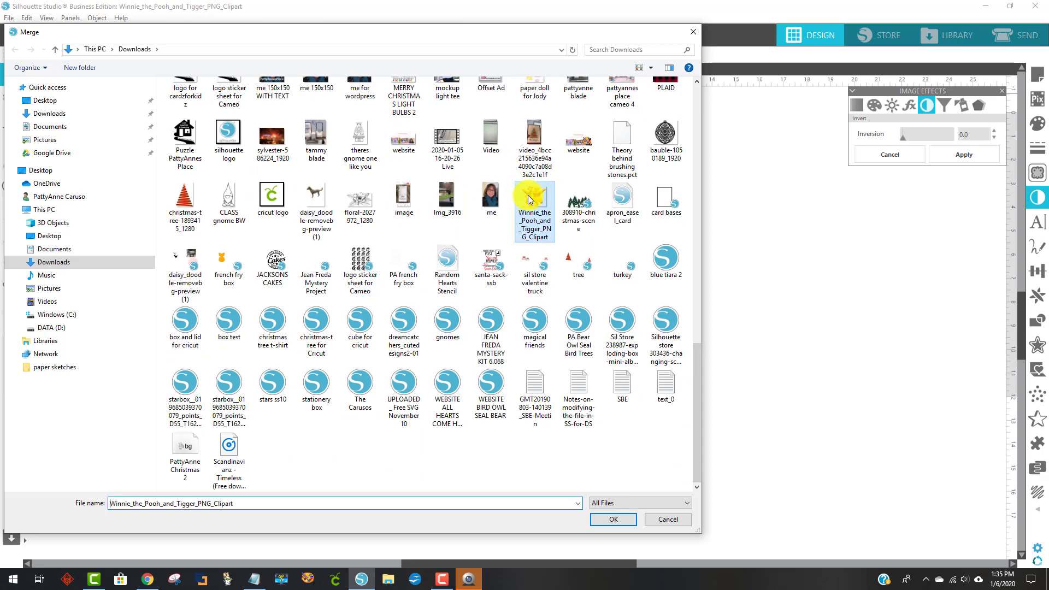
{"action": "left_click", "coordinate": [606, 518]}
- Enlarge the merged image to about 14.2 by 12.2 in and reposition it over the mat
{"action": "left_click", "coordinate": [399, 154]}
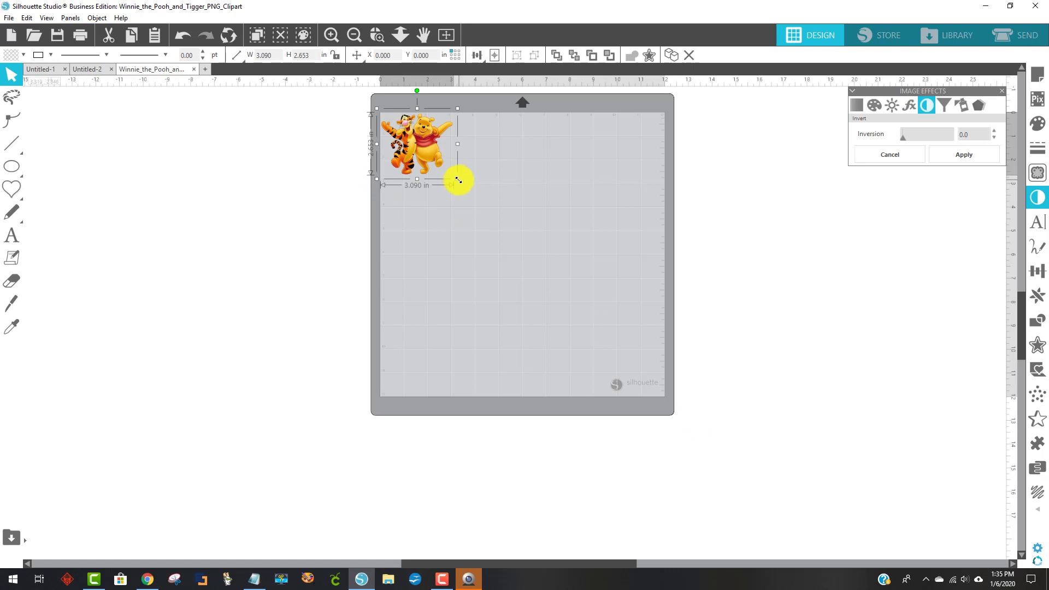
{"action": "left_click_drag", "start_coordinate": [458, 180], "coordinate": [678, 465]}
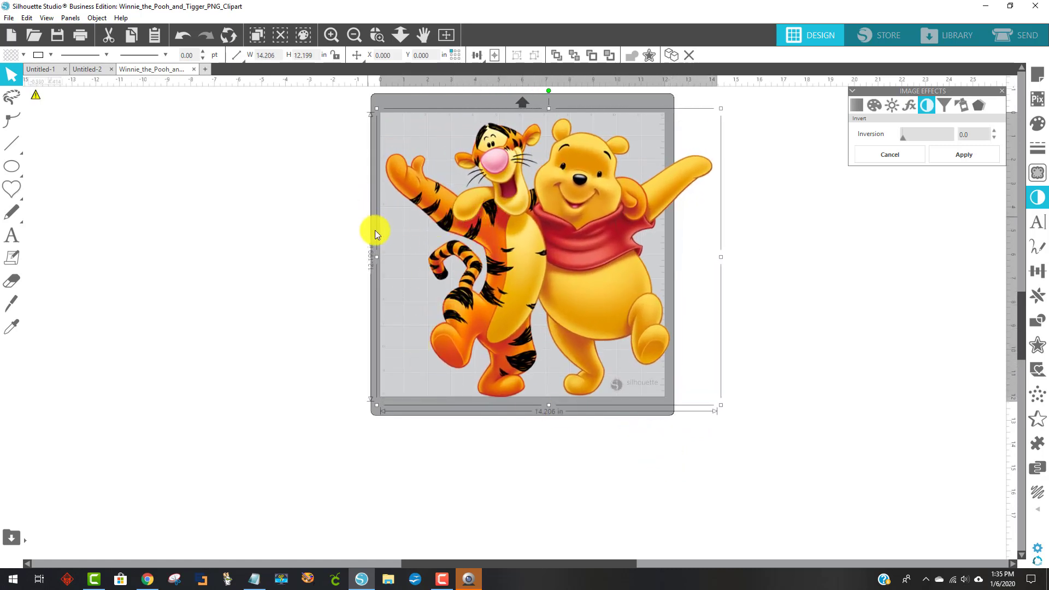
{"action": "left_click_drag", "start_coordinate": [497, 236], "coordinate": [454, 269]}
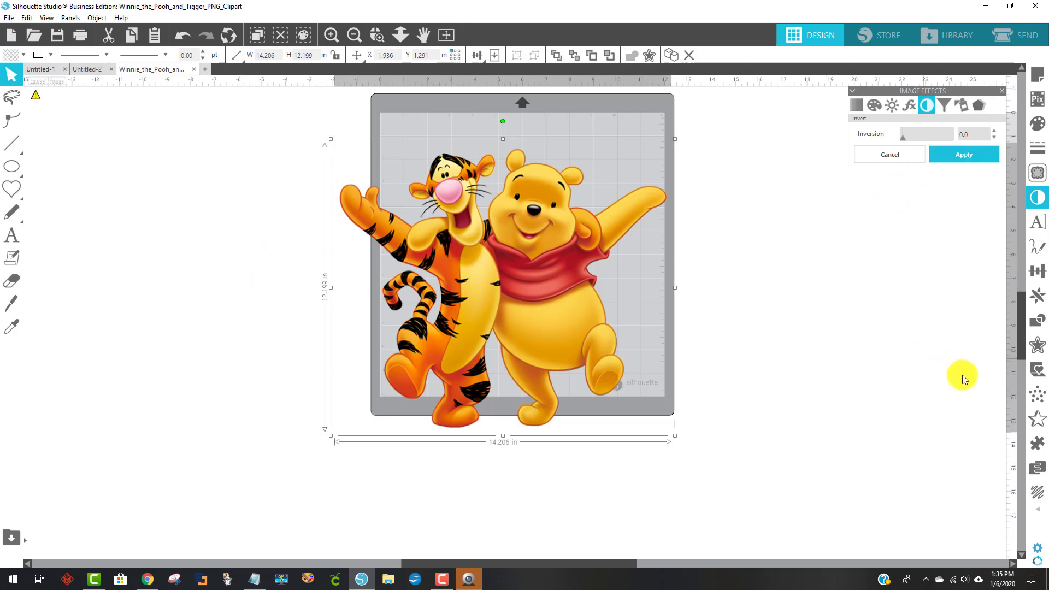
- Try to outline the characters by creating a 0.125 in offset with rounded corners around the image
{"action": "left_click", "coordinate": [1037, 344]}
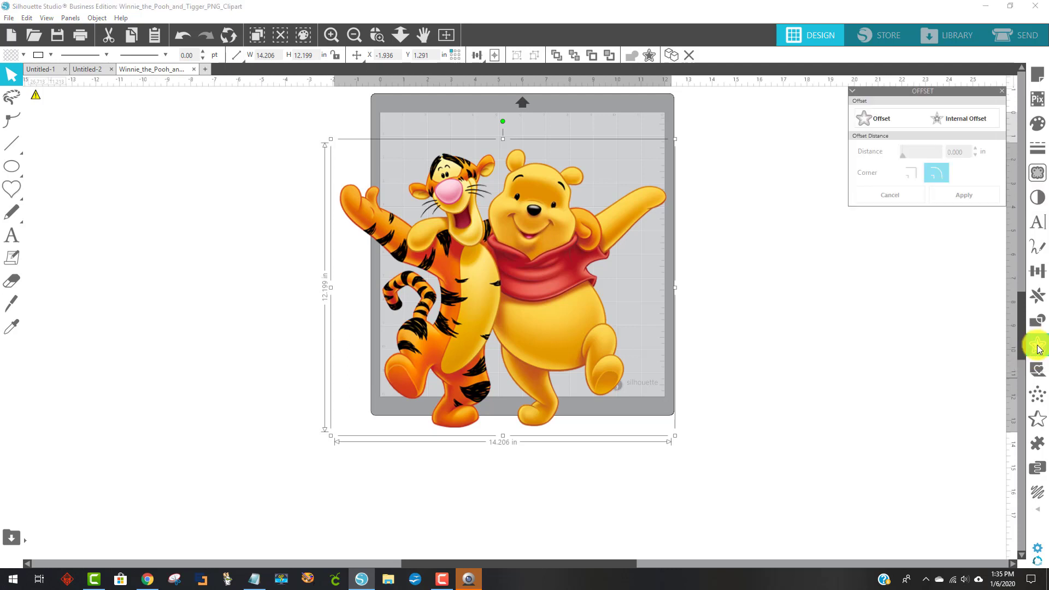
{"action": "left_click", "coordinate": [880, 118]}
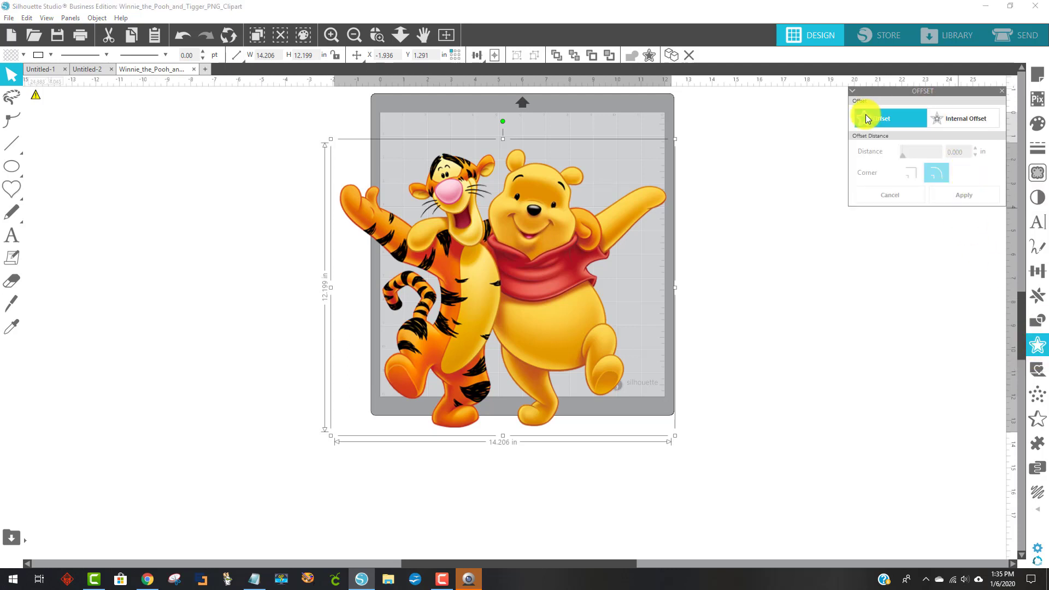
{"action": "left_click", "coordinate": [905, 123]}
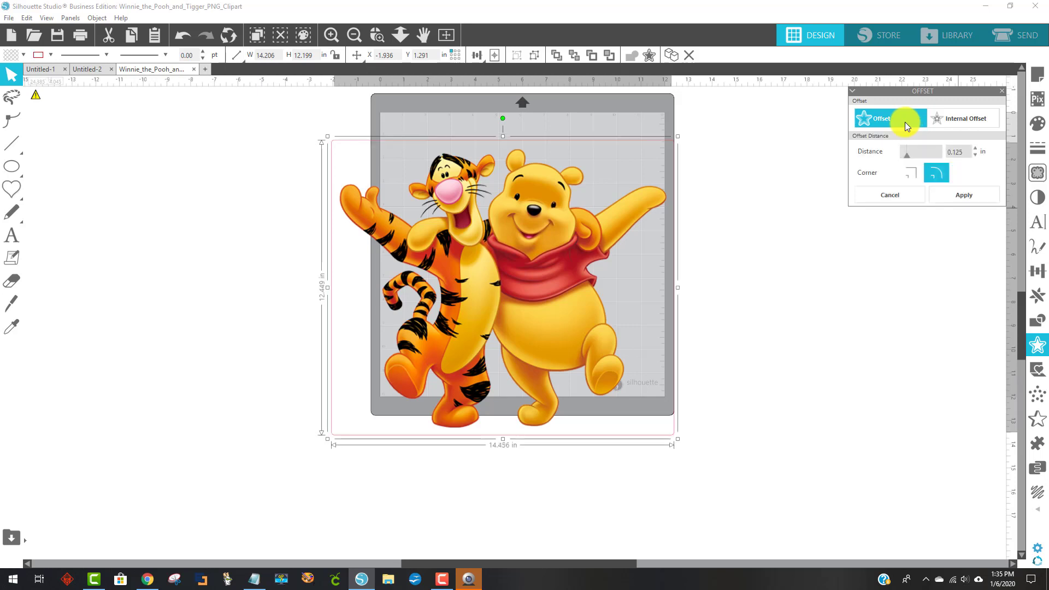
{"action": "left_click", "coordinate": [253, 211]}
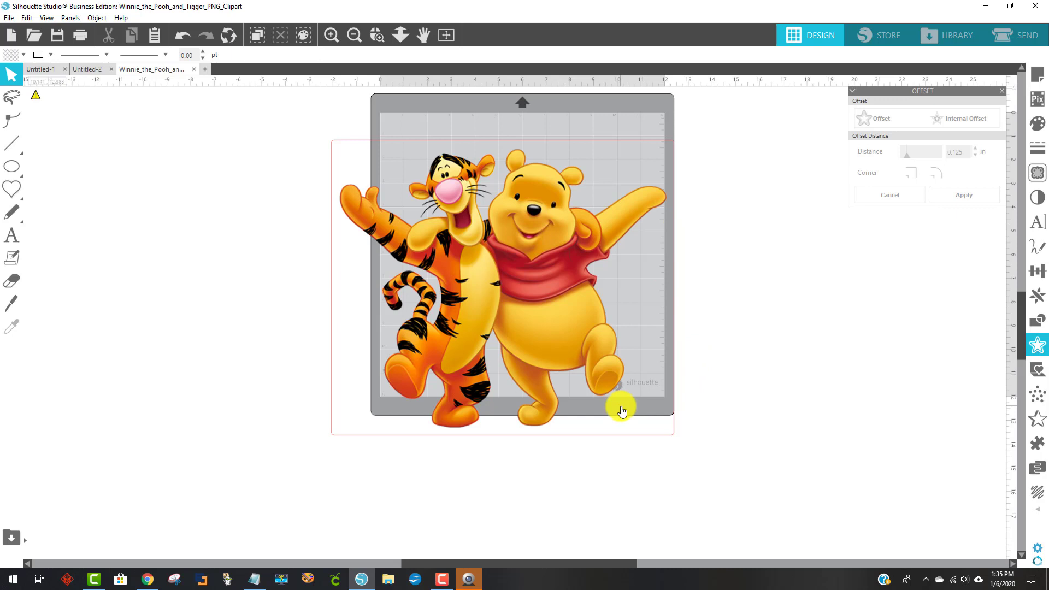
- Undo the offset around the image and deselect everything
{"action": "left_click", "coordinate": [178, 37]}
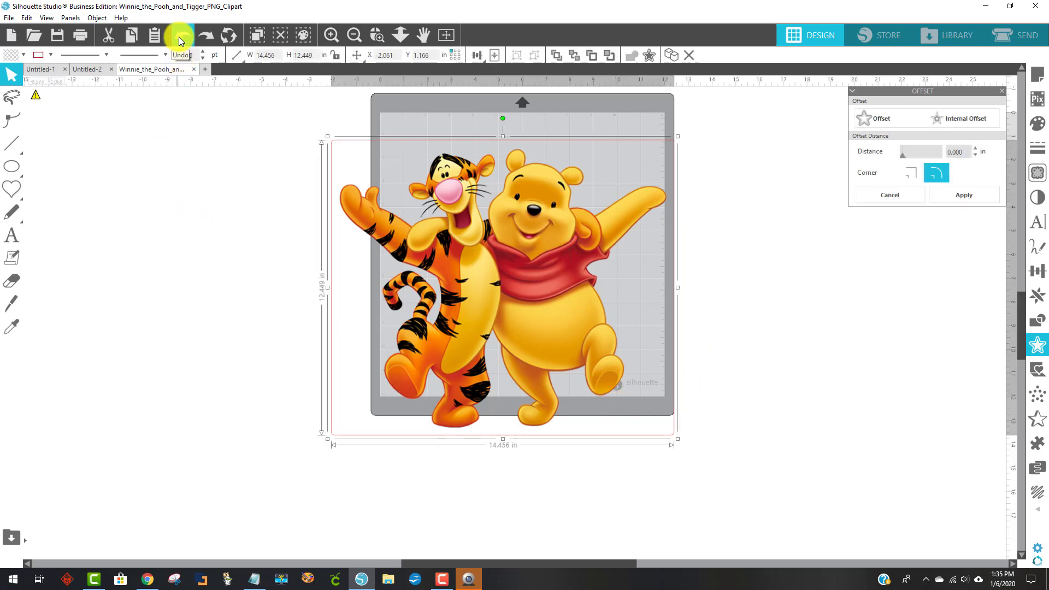
{"action": "left_click", "coordinate": [180, 35]}
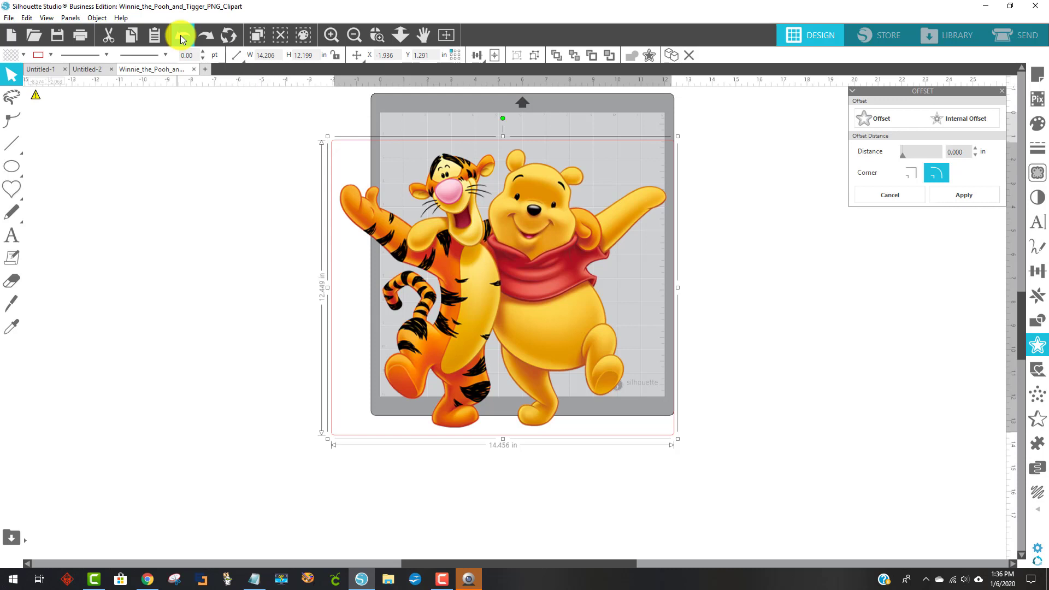
{"action": "left_click", "coordinate": [182, 38]}
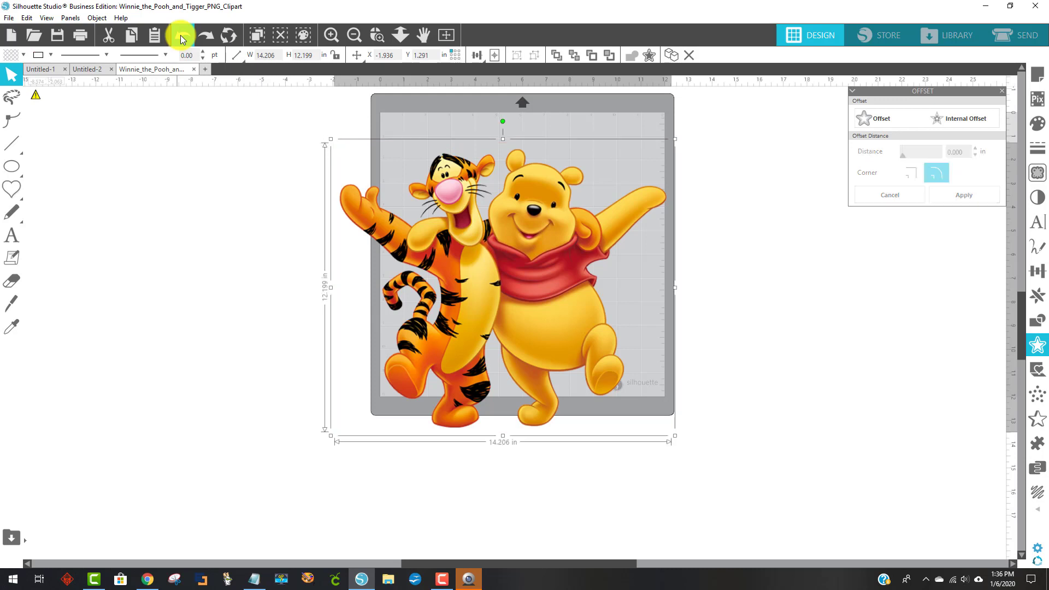
{"action": "left_click", "coordinate": [724, 175]}
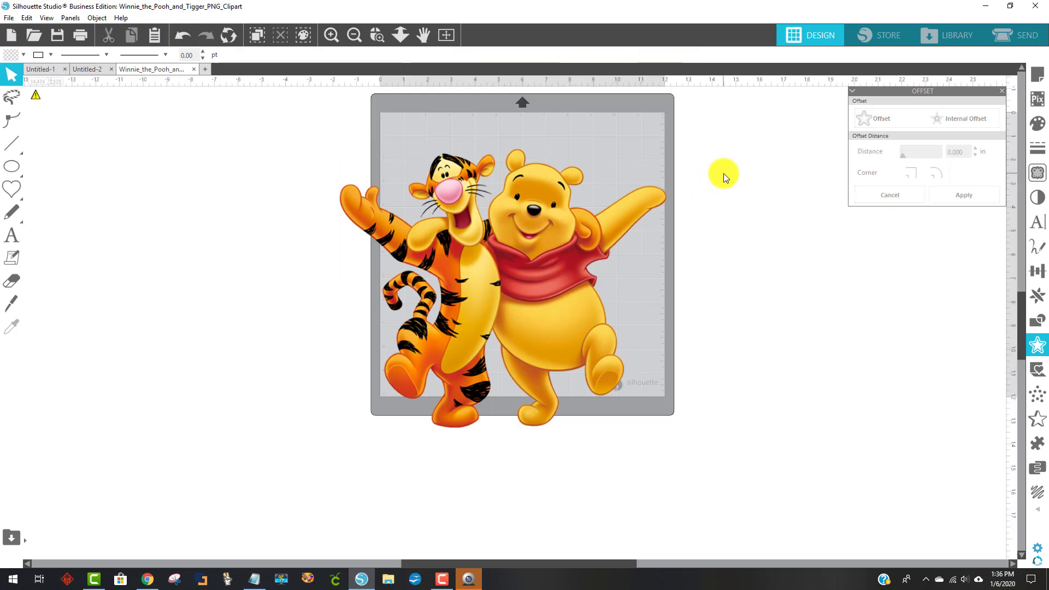
- Shift the image slightly on the mat and set a trace area about 15.4 by 14.0 in around both characters
{"action": "left_click_drag", "start_coordinate": [568, 261], "coordinate": [574, 254]}
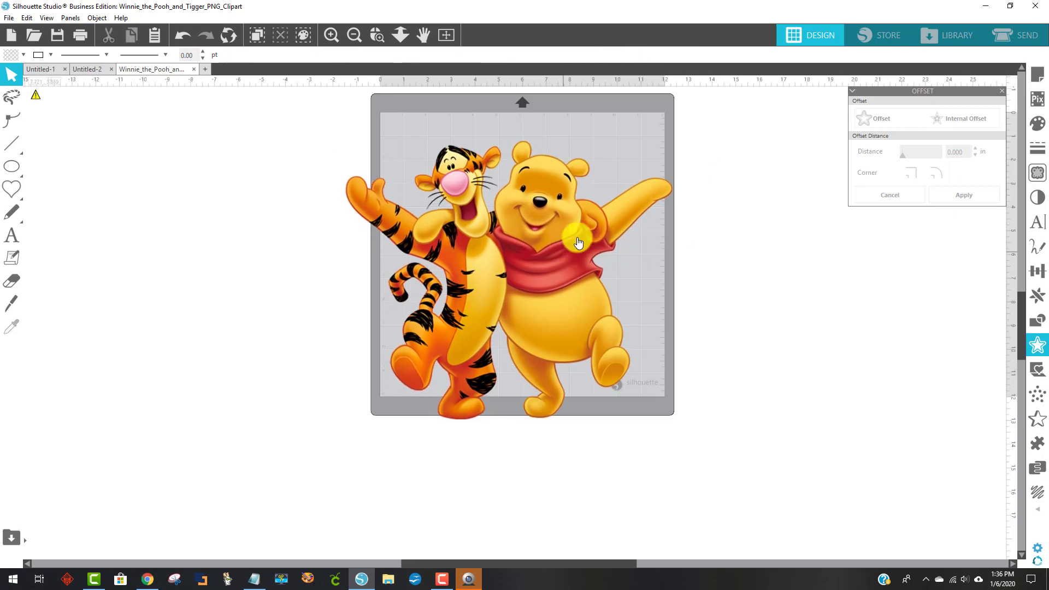
{"action": "left_click", "coordinate": [1037, 175]}
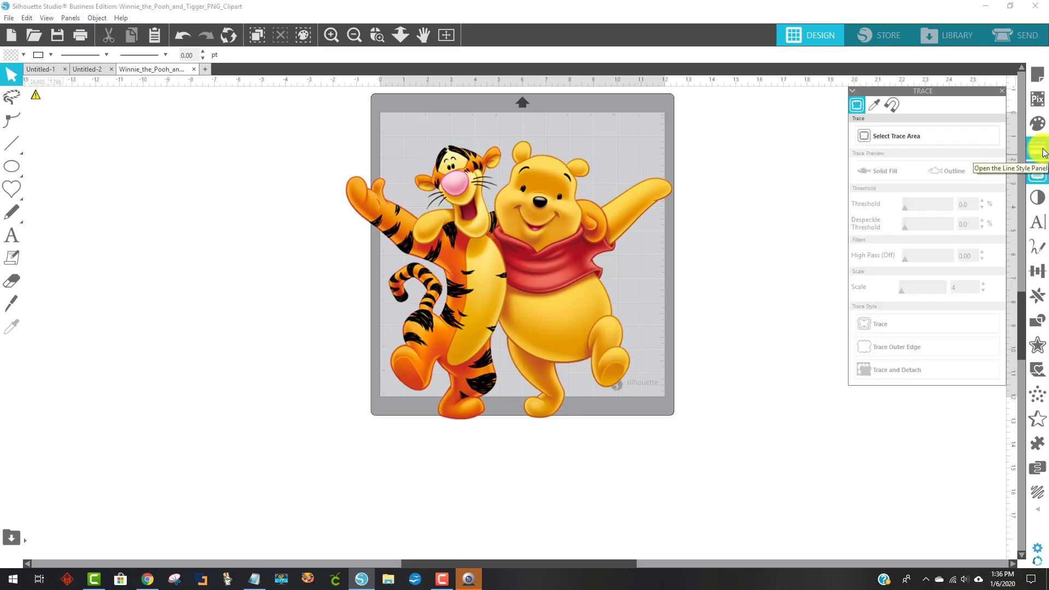
{"action": "left_click", "coordinate": [869, 136]}
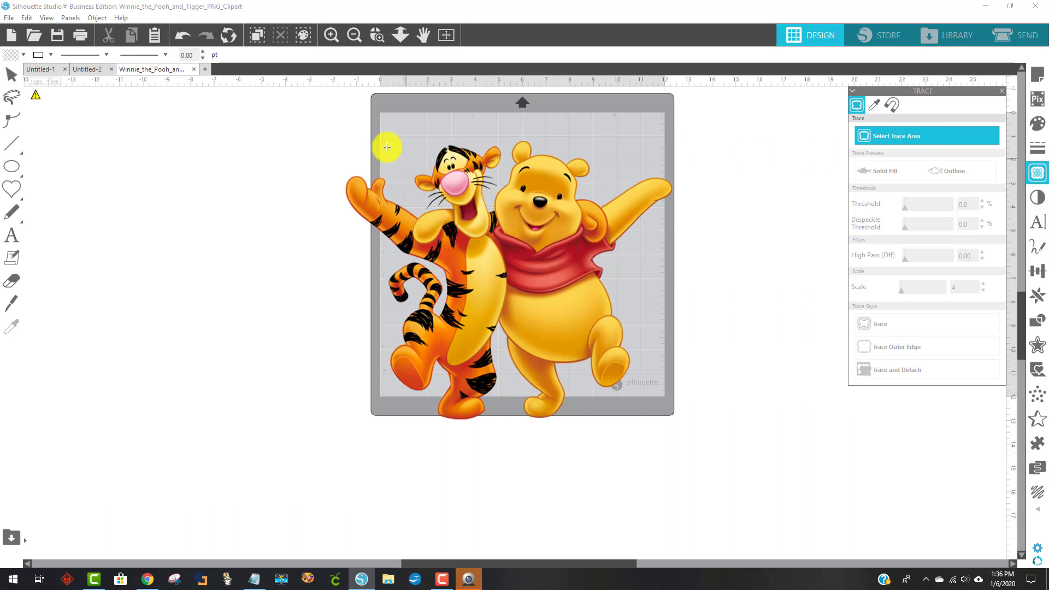
{"action": "mouse_move", "coordinate": [322, 110]}
{"action": "left_mouse_down"}
{"action": "mouse_move", "coordinate": [426, 135]}
{"action": "mouse_move", "coordinate": [642, 235]}
{"action": "mouse_move", "coordinate": [712, 353]}
{"action": "mouse_move", "coordinate": [717, 434]}
{"action": "mouse_move", "coordinate": [686, 441]}
{"action": "left_mouse_up"}
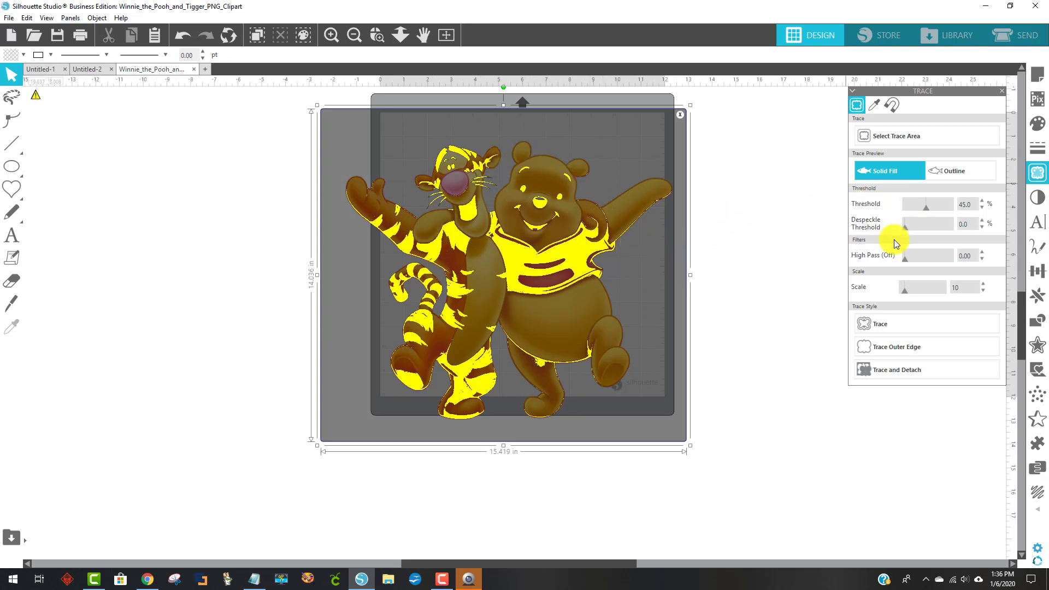
- Set the trace threshold to 66%
{"action": "left_click", "coordinate": [933, 208]}
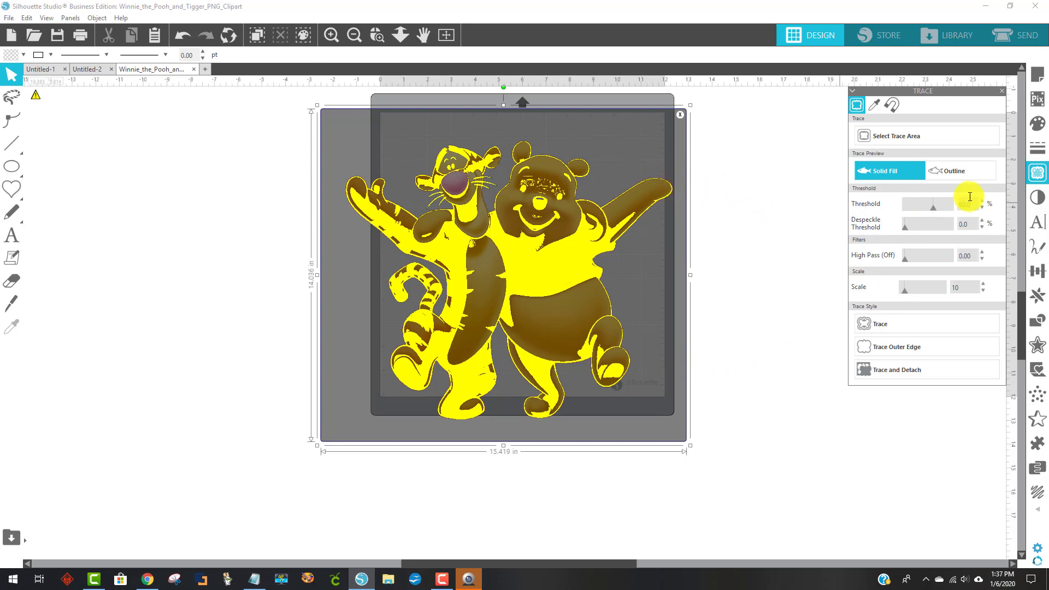
{"action": "left_click", "coordinate": [940, 210]}
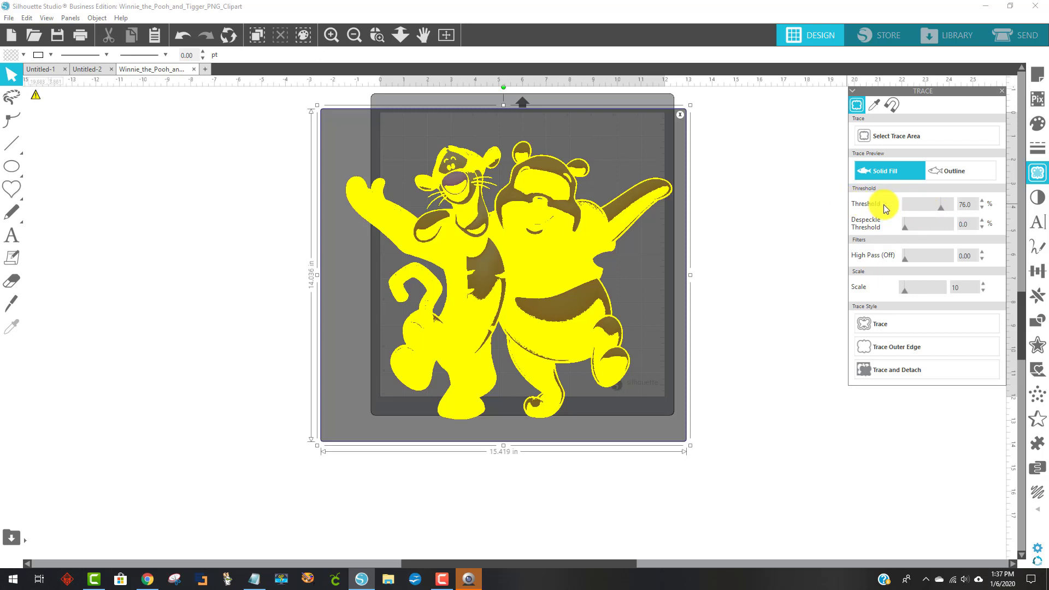
{"action": "left_click_drag", "start_coordinate": [940, 210], "coordinate": [936, 211]}
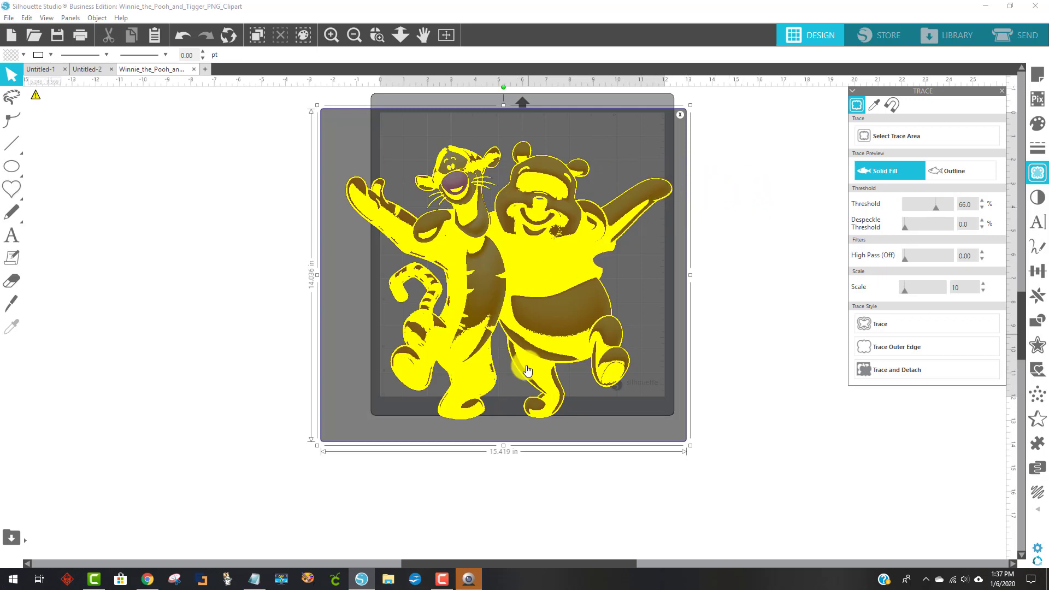
{"action": "left_click", "coordinate": [354, 109]}
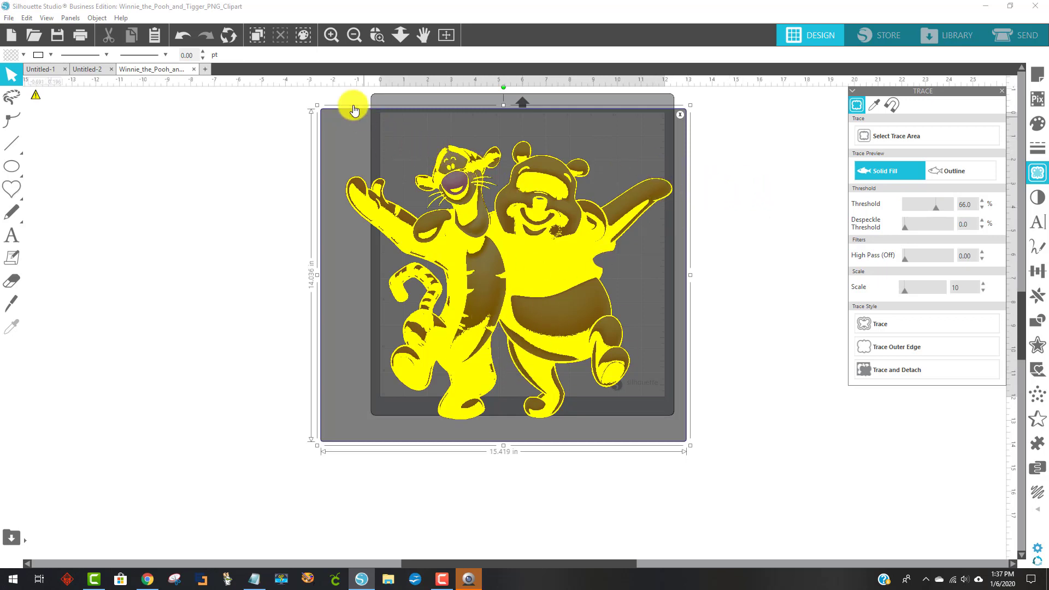
- Try to trace and detach both characters and move the detached image off the mat to check what remains
{"action": "left_click", "coordinate": [377, 36]}
{"action": "left_click_drag", "start_coordinate": [425, 136], "coordinate": [501, 175]}
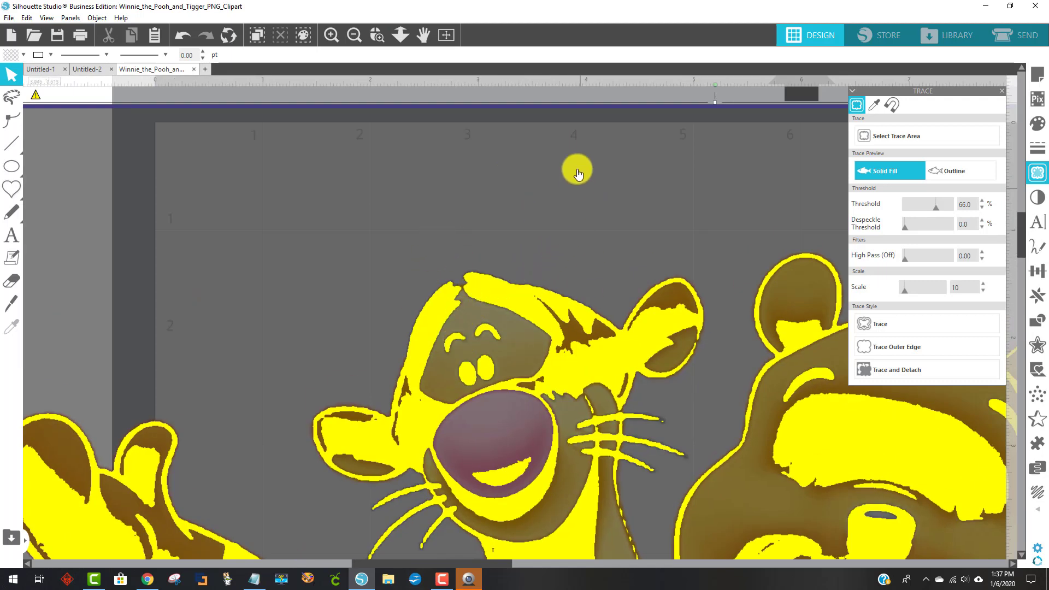
{"action": "left_click", "coordinate": [354, 36]}
{"action": "left_click", "coordinate": [354, 36]}
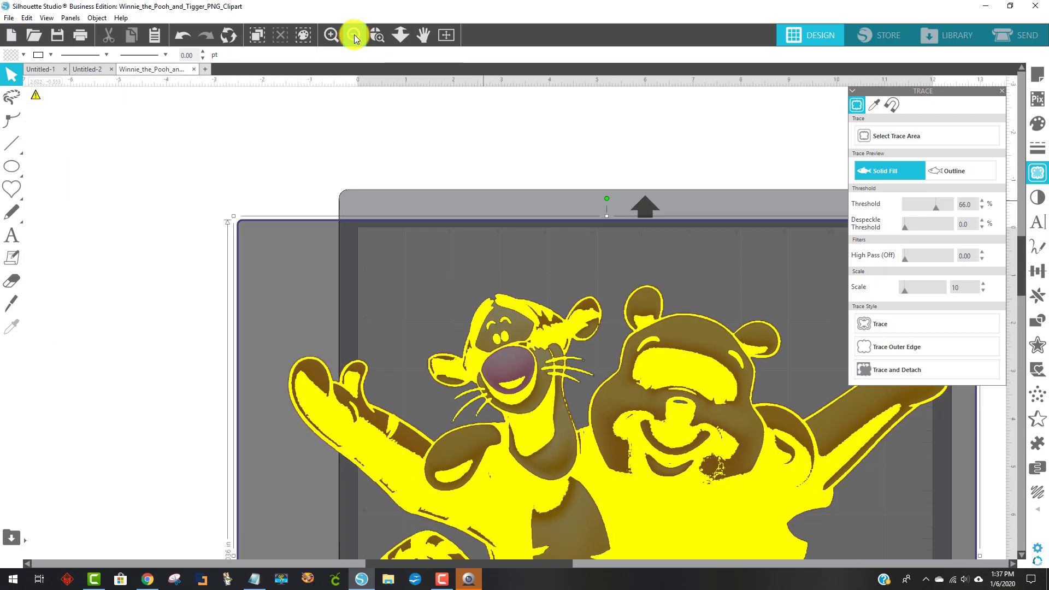
{"action": "left_click", "coordinate": [355, 37]}
{"action": "left_click", "coordinate": [355, 37]}
{"action": "left_click", "coordinate": [356, 39]}
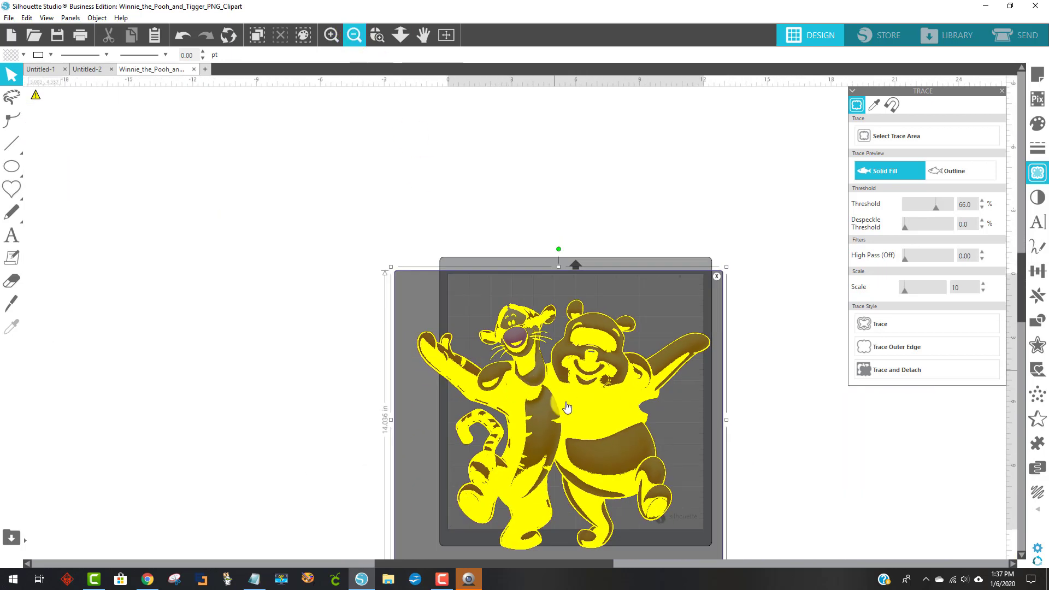
{"action": "left_click", "coordinate": [889, 372]}
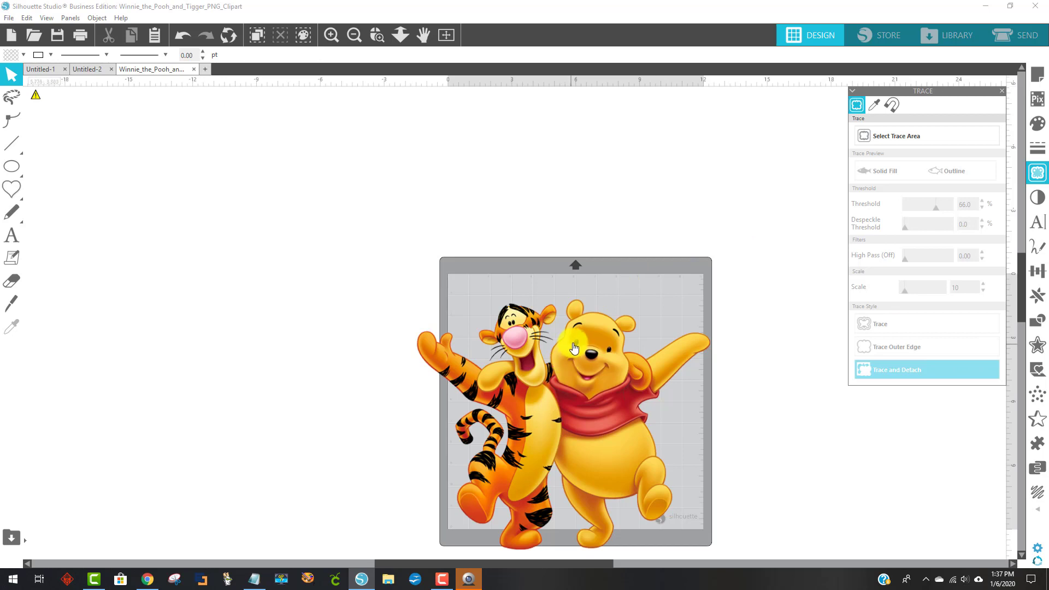
{"action": "left_click_drag", "start_coordinate": [573, 343], "coordinate": [308, 188]}
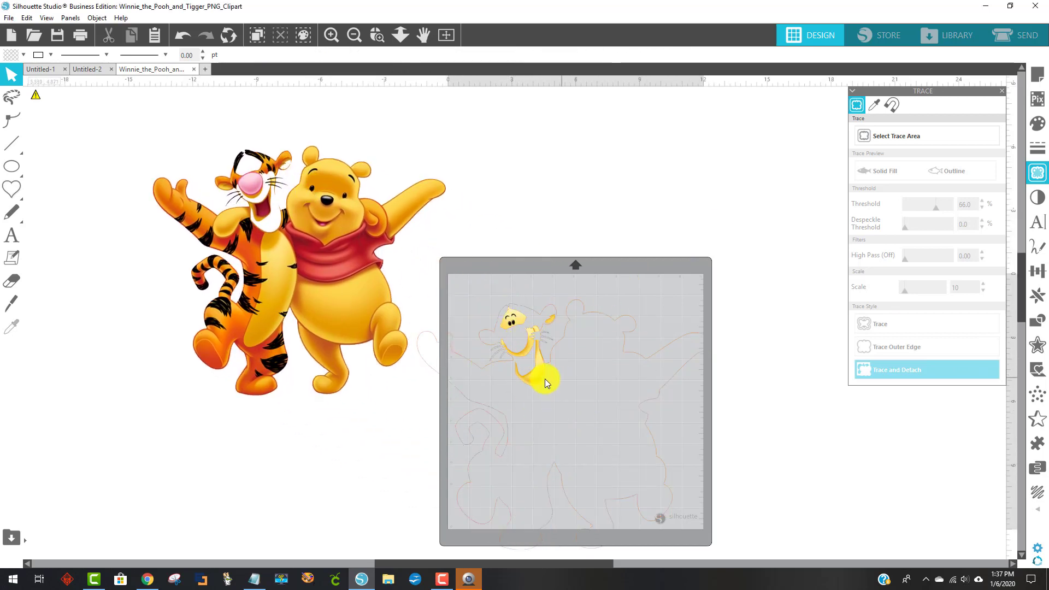
{"action": "left_click", "coordinate": [506, 304]}
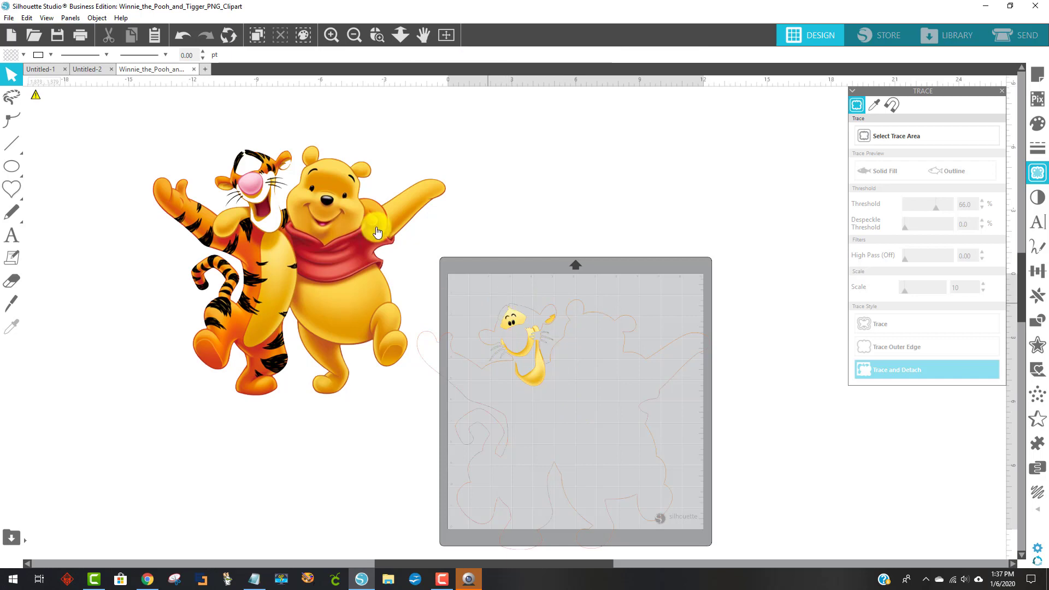
- Undo the image move and the trace and detach
{"action": "left_click", "coordinate": [184, 37]}
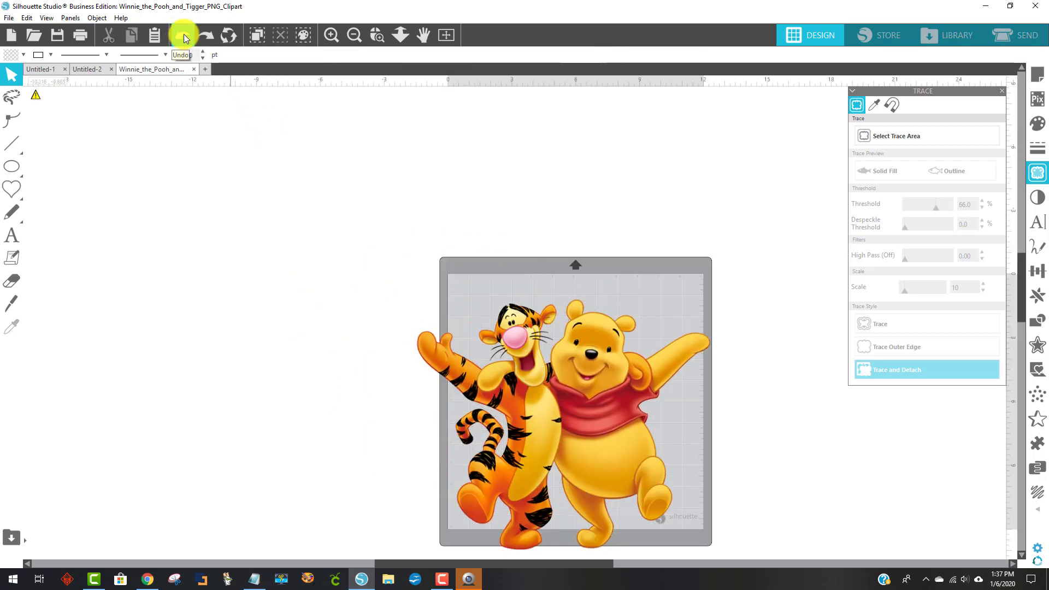
{"action": "left_click", "coordinate": [184, 37]}
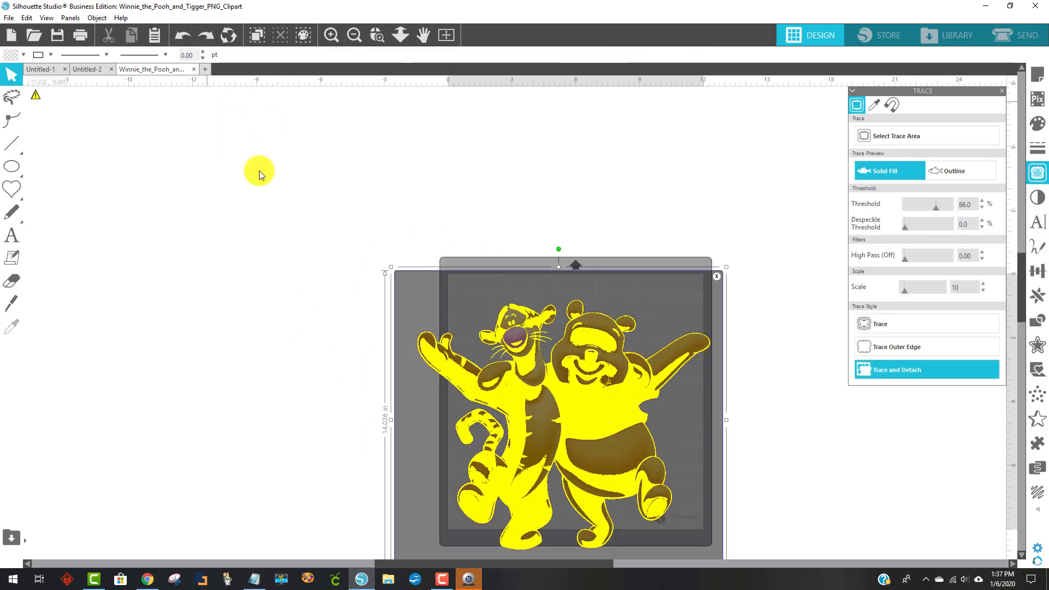
- Try trace thresholds of 88% and 100% while checking the preview around Tigger's face, and set the threshold to 80%
{"action": "left_click", "coordinate": [945, 208]}
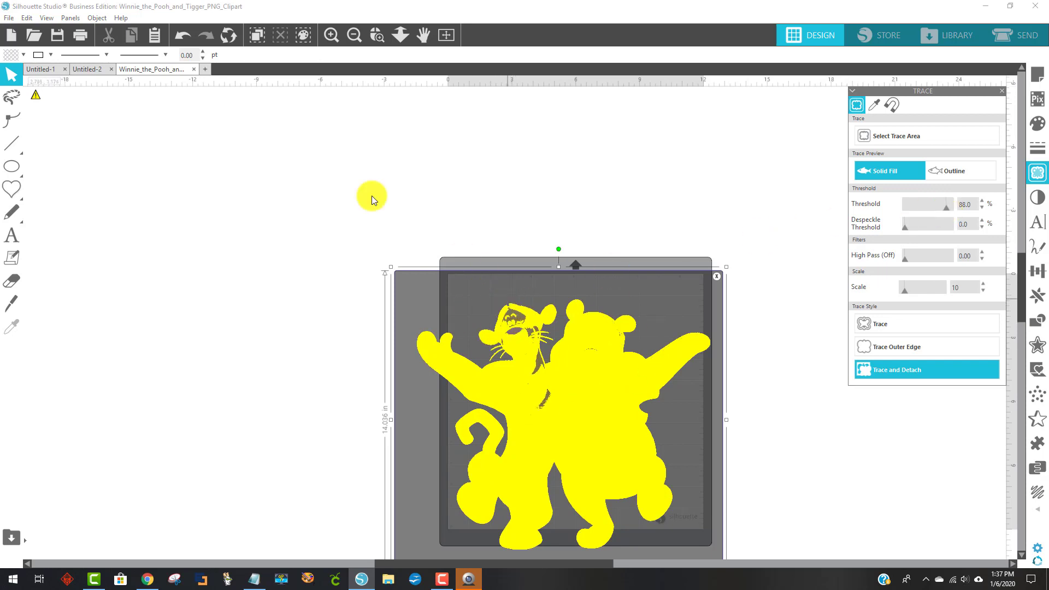
{"action": "left_click", "coordinate": [377, 35]}
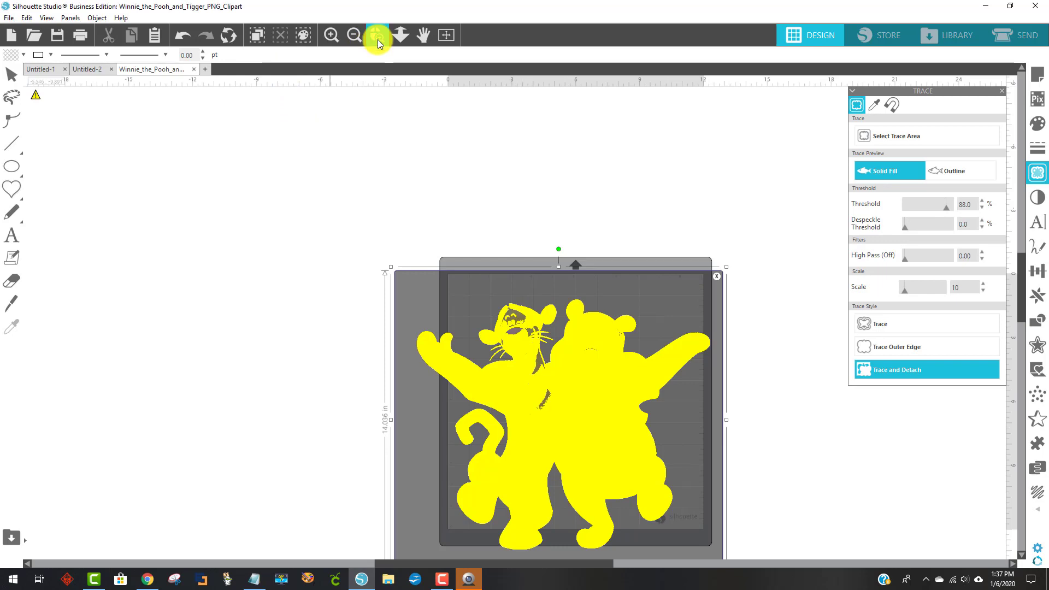
{"action": "left_click", "coordinate": [545, 341]}
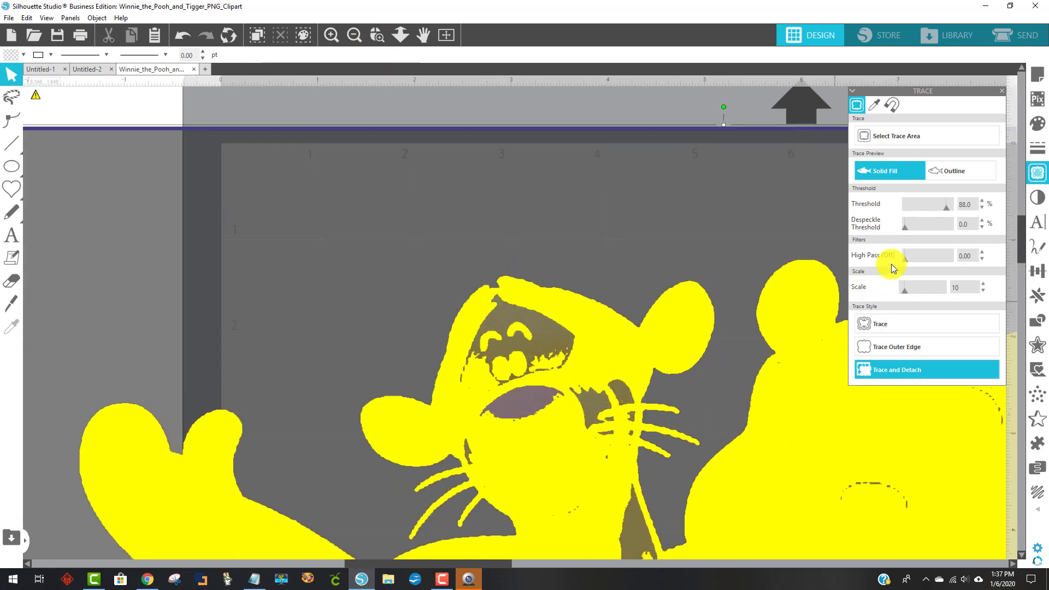
{"action": "left_click", "coordinate": [945, 208]}
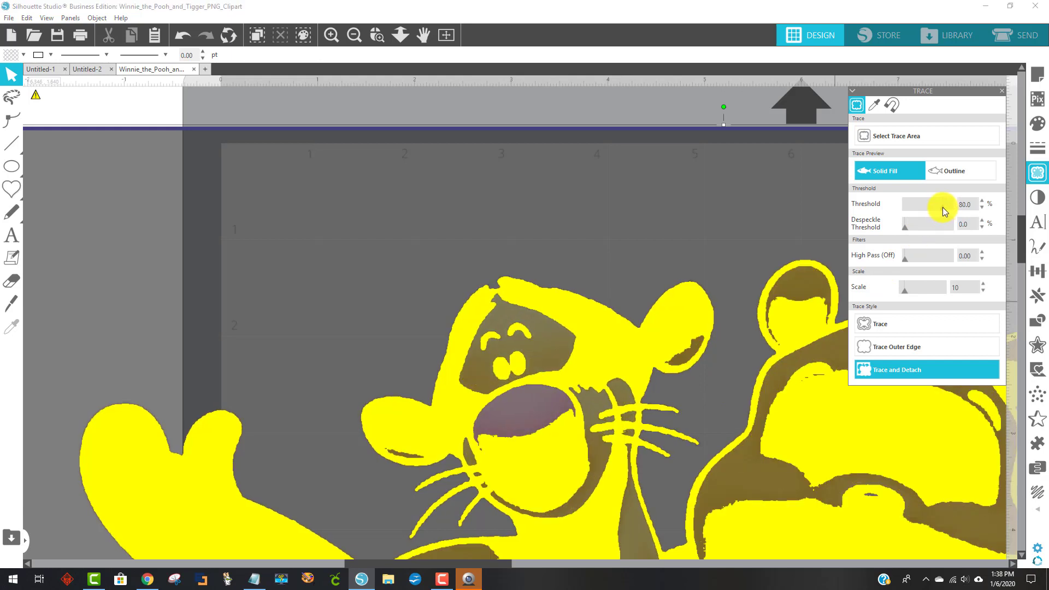
{"action": "left_click_drag", "start_coordinate": [947, 212], "coordinate": [955, 212]}
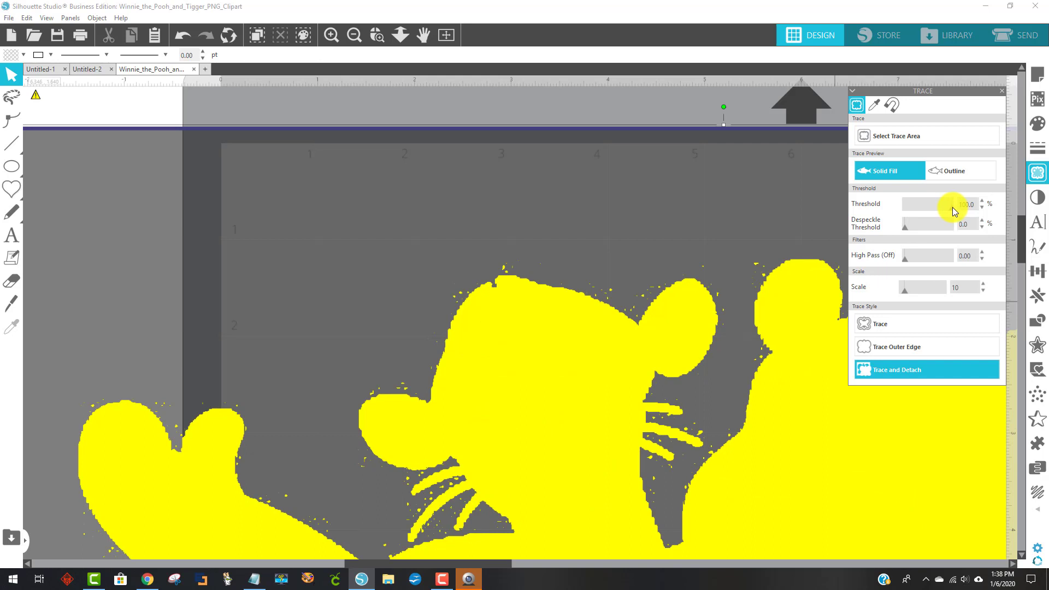
{"action": "left_click_drag", "start_coordinate": [952, 208], "coordinate": [943, 208]}
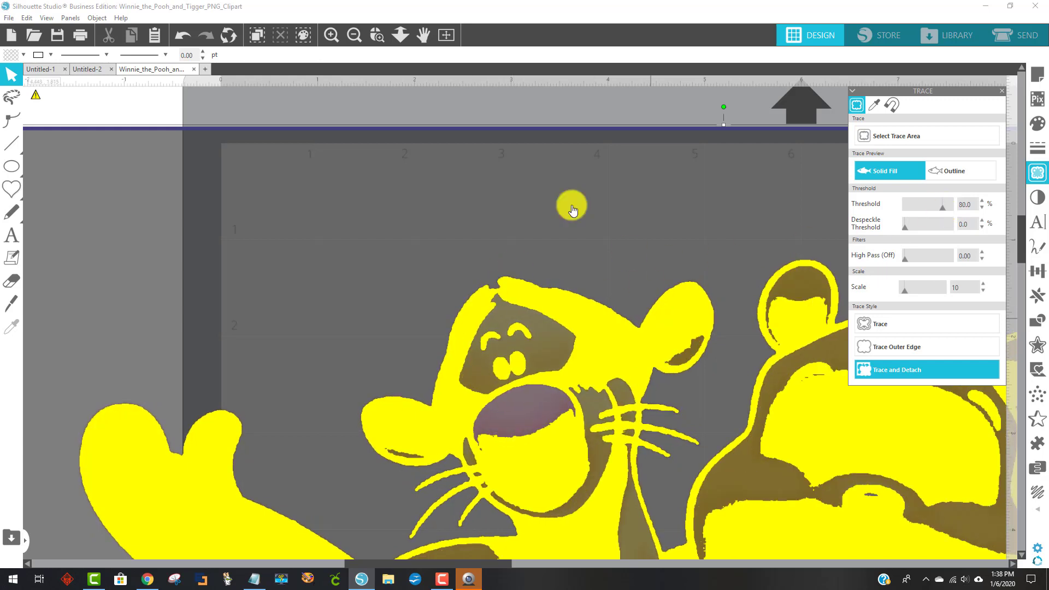
- Trace and detach both characters, and move the detached image to the right of the mat
{"action": "scroll", "coordinate": [595, 393], "scroll_direction": "down", "scroll_amount": 2}
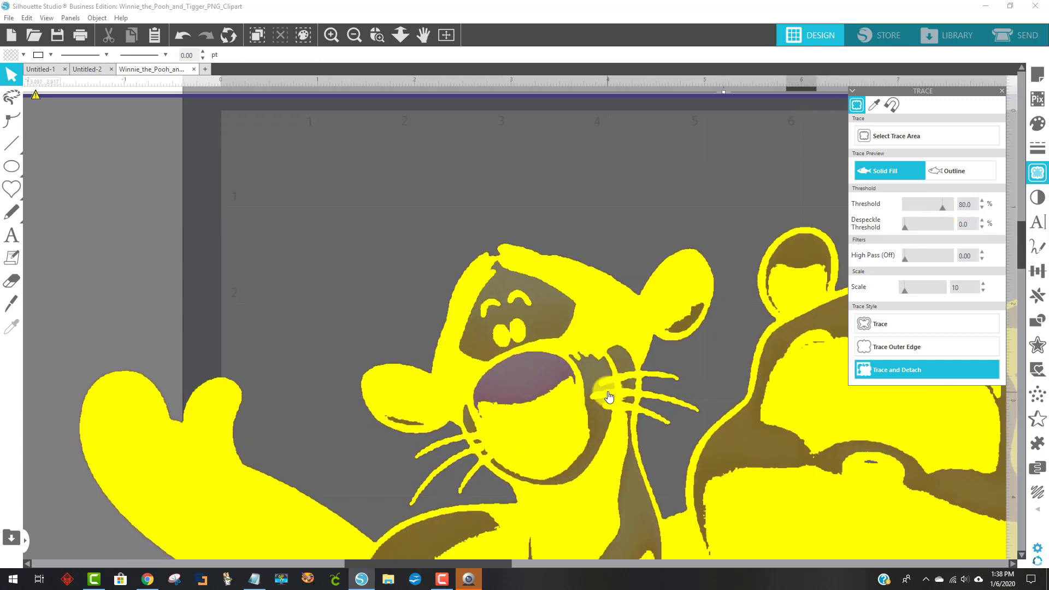
{"action": "left_click", "coordinate": [353, 35]}
{"action": "left_click", "coordinate": [353, 35]}
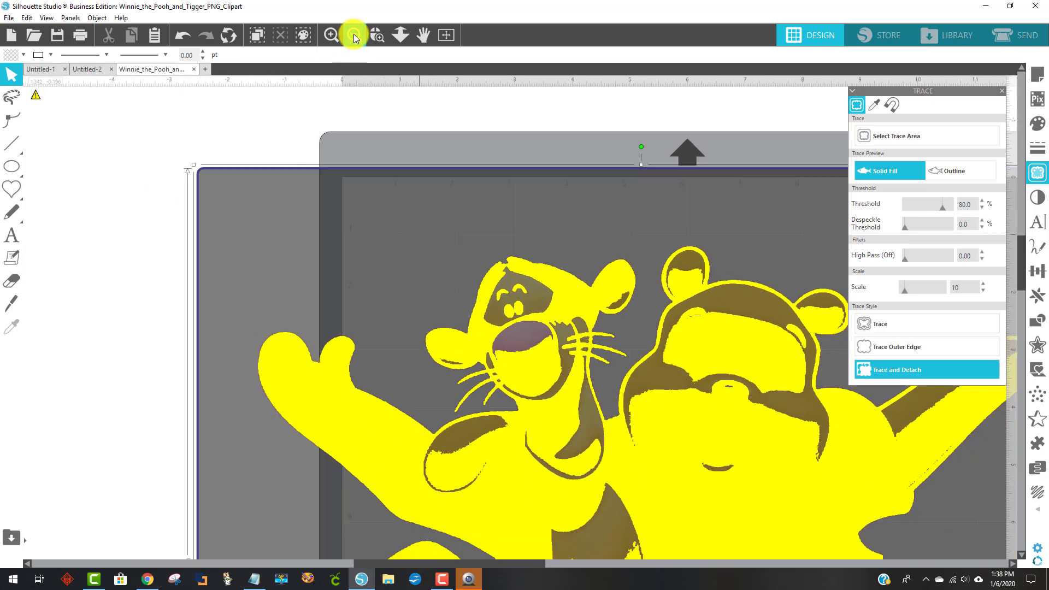
{"action": "left_click", "coordinate": [353, 34]}
{"action": "left_click", "coordinate": [353, 35]}
{"action": "left_click", "coordinate": [354, 36]}
{"action": "left_click", "coordinate": [354, 37]}
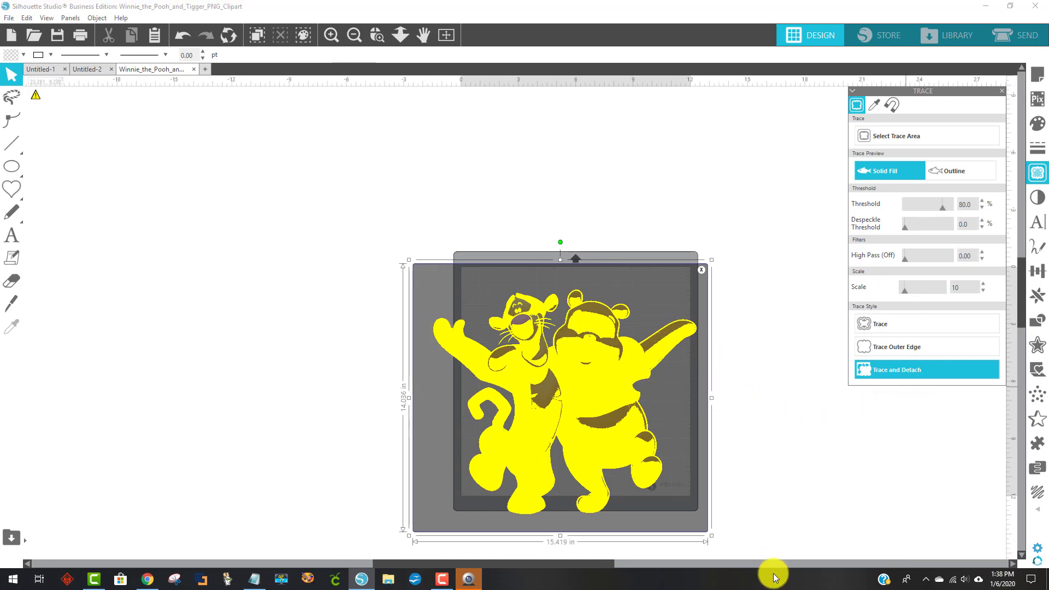
{"action": "key", "text": "Escape"}
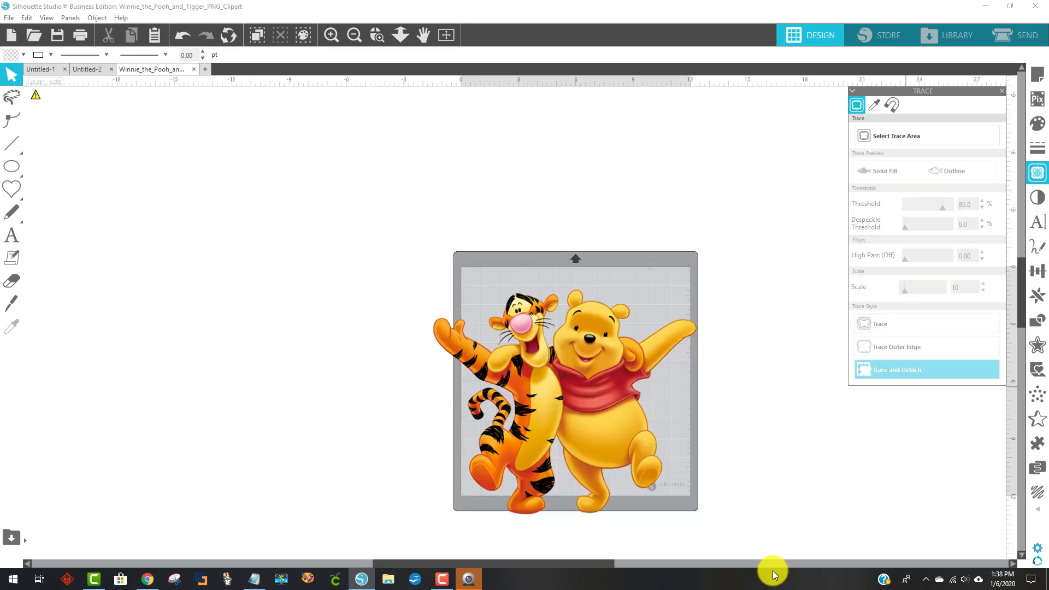
{"action": "mouse_move", "coordinate": [576, 356]}
{"action": "left_mouse_down"}
{"action": "mouse_move", "coordinate": [652, 279]}
{"action": "mouse_move", "coordinate": [788, 279]}
{"action": "mouse_move", "coordinate": [883, 294]}
{"action": "left_mouse_up"}
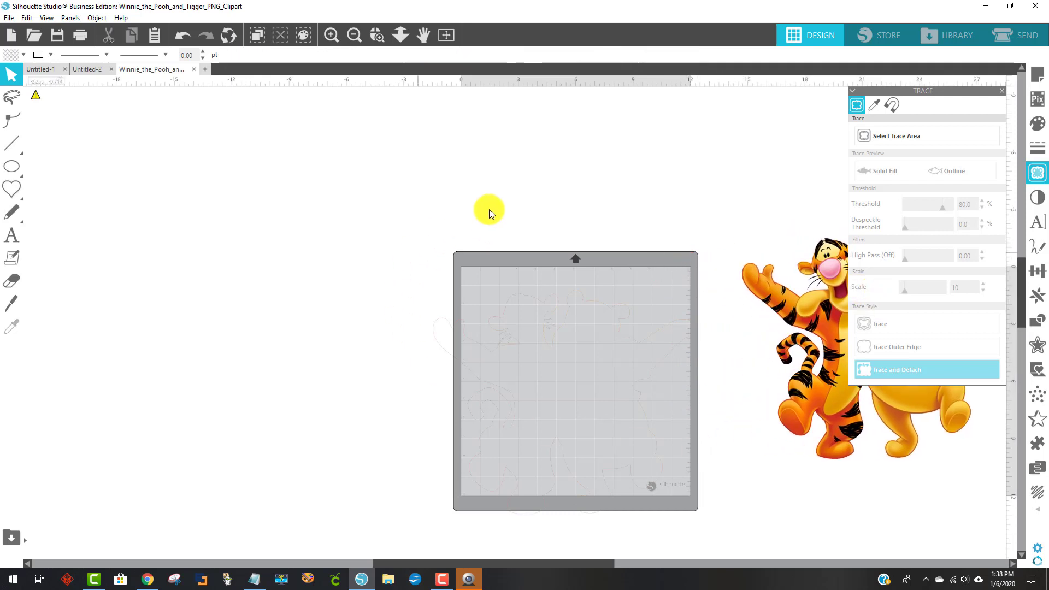
- Select all the leftover outlines on the mat, move them to the left of it and delete them
{"action": "mouse_move", "coordinate": [306, 186]}
{"action": "left_mouse_down"}
{"action": "mouse_move", "coordinate": [672, 459]}
{"action": "mouse_move", "coordinate": [705, 578]}
{"action": "mouse_move", "coordinate": [559, 513]}
{"action": "left_mouse_up"}
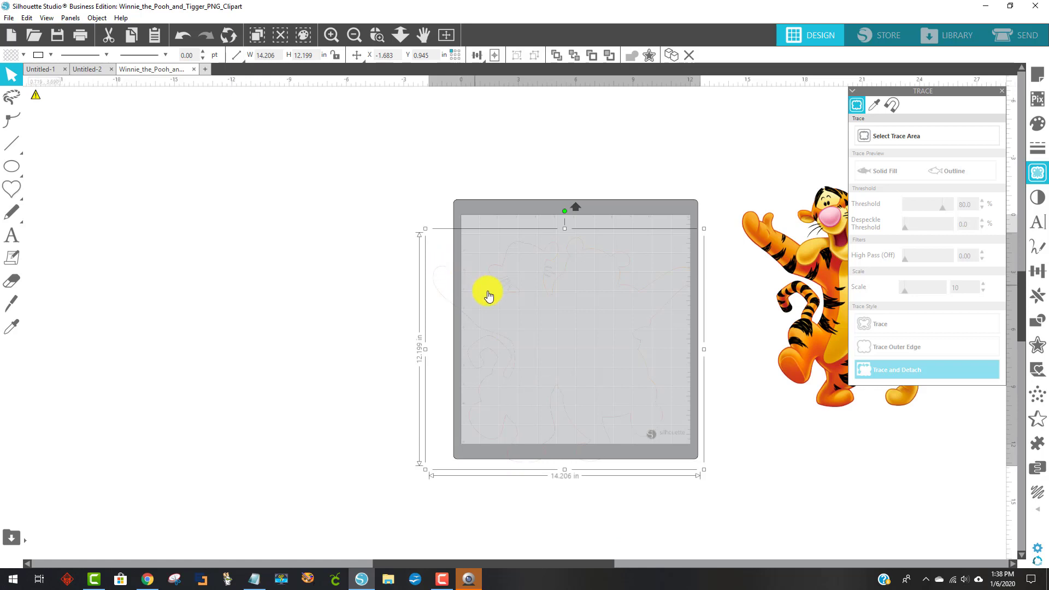
{"action": "mouse_move", "coordinate": [504, 267]}
{"action": "left_mouse_down"}
{"action": "mouse_move", "coordinate": [386, 277]}
{"action": "mouse_move", "coordinate": [290, 256]}
{"action": "left_mouse_up"}
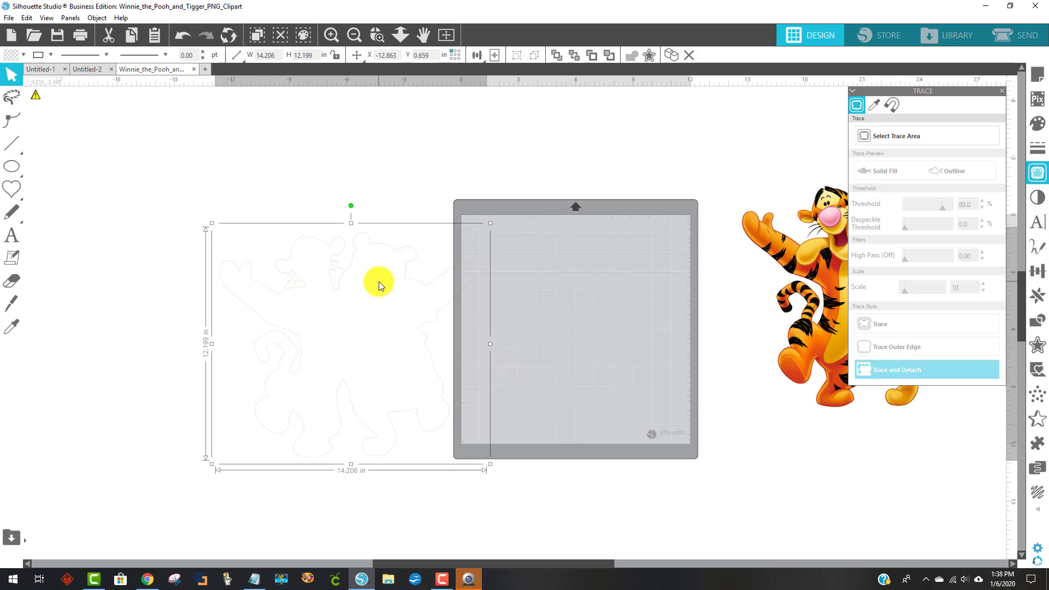
{"action": "key", "text": "Delete"}
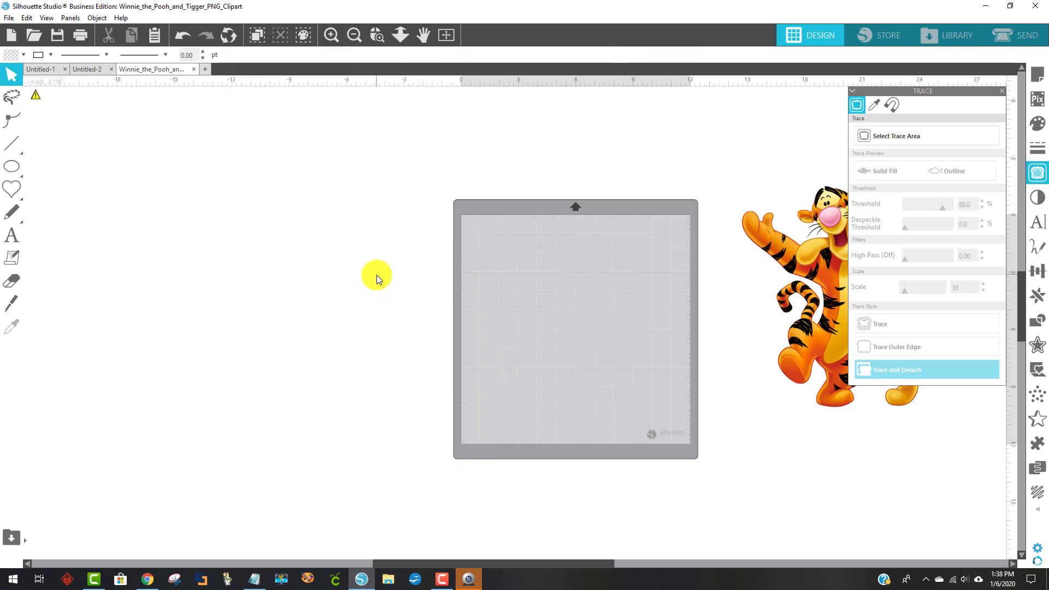
- Move the detached image back over the mat and create a 0.125 in offset with rounded corners around it
{"action": "left_click_drag", "start_coordinate": [807, 267], "coordinate": [447, 266]}
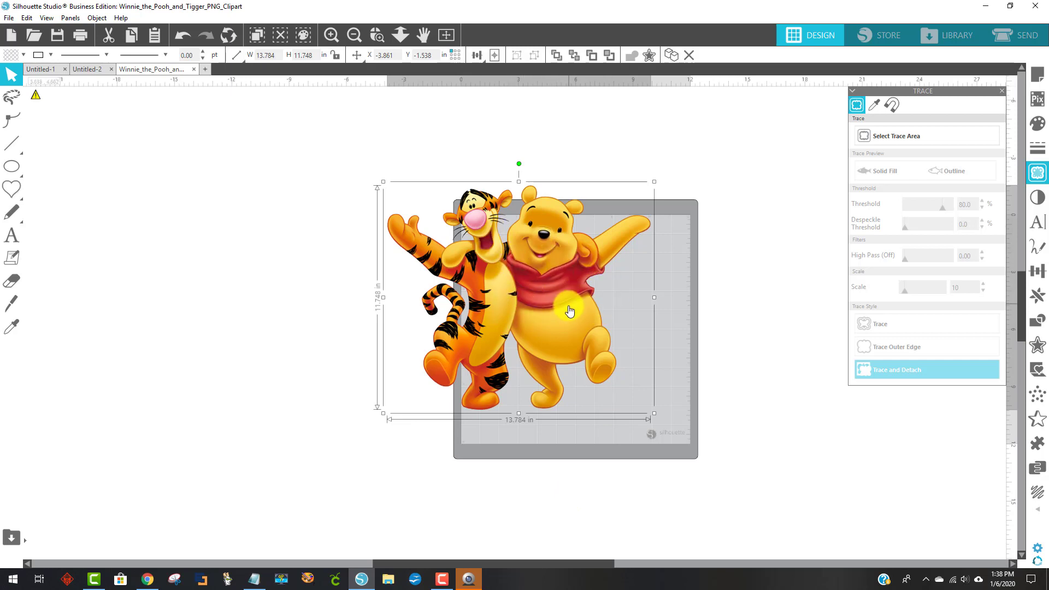
{"action": "left_click", "coordinate": [1041, 348]}
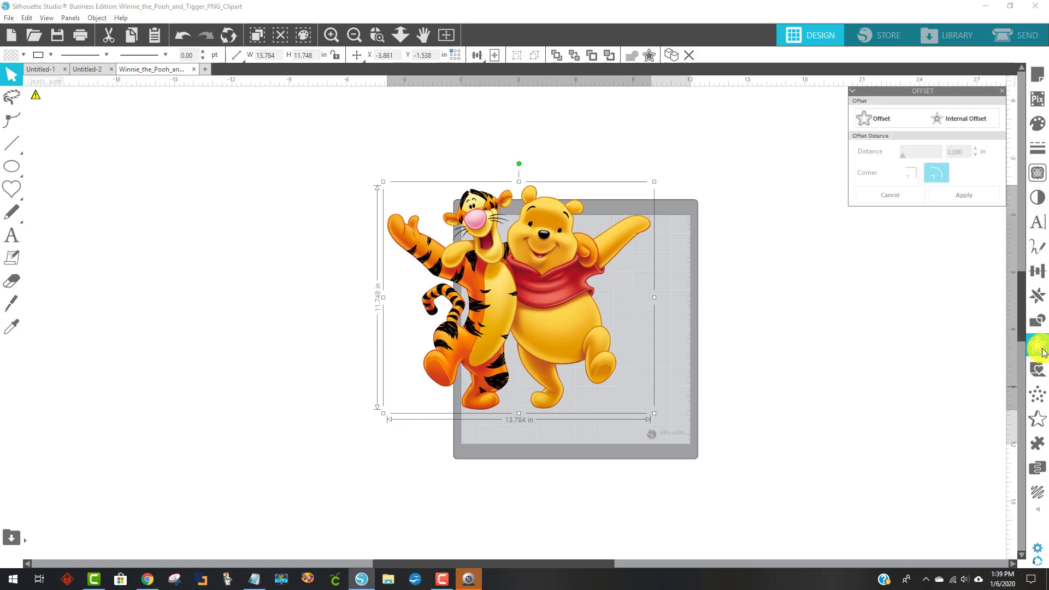
{"action": "left_click", "coordinate": [882, 120]}
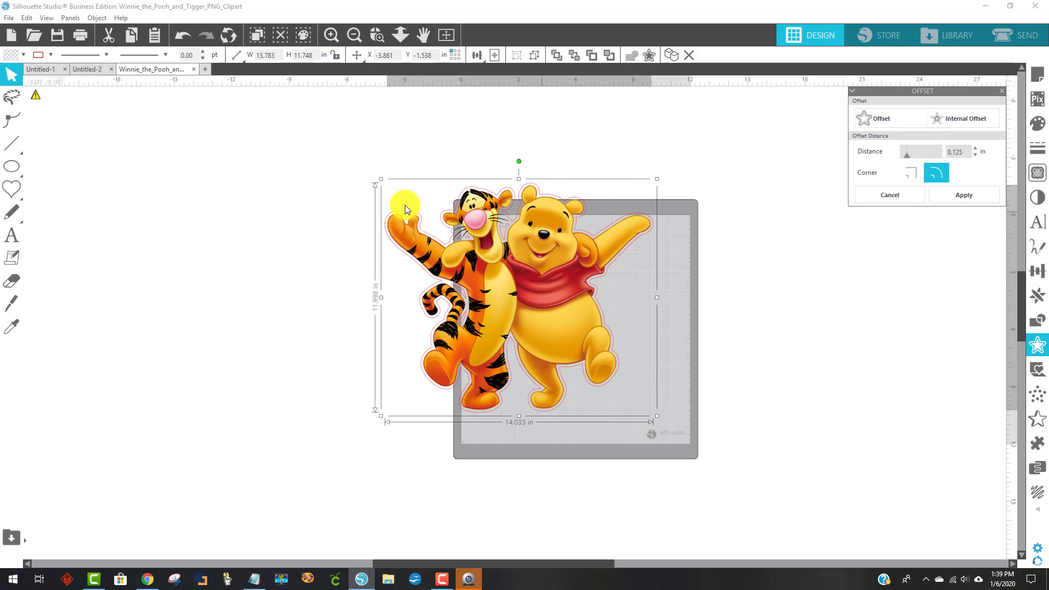
- Fill the offset shape behind the characters with white
{"action": "left_click", "coordinate": [8, 57]}
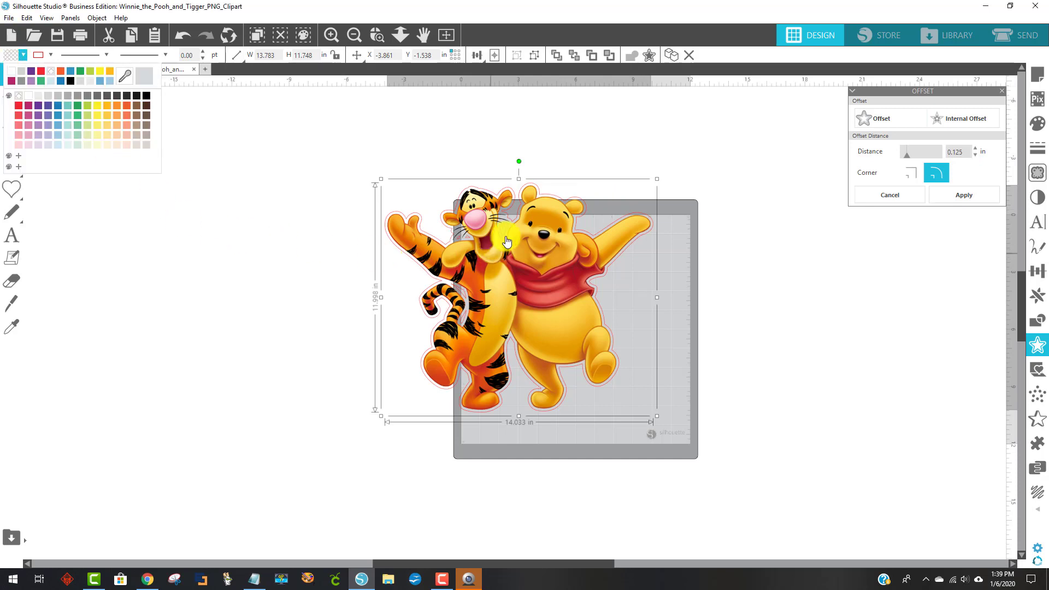
{"action": "left_click", "coordinate": [396, 43]}
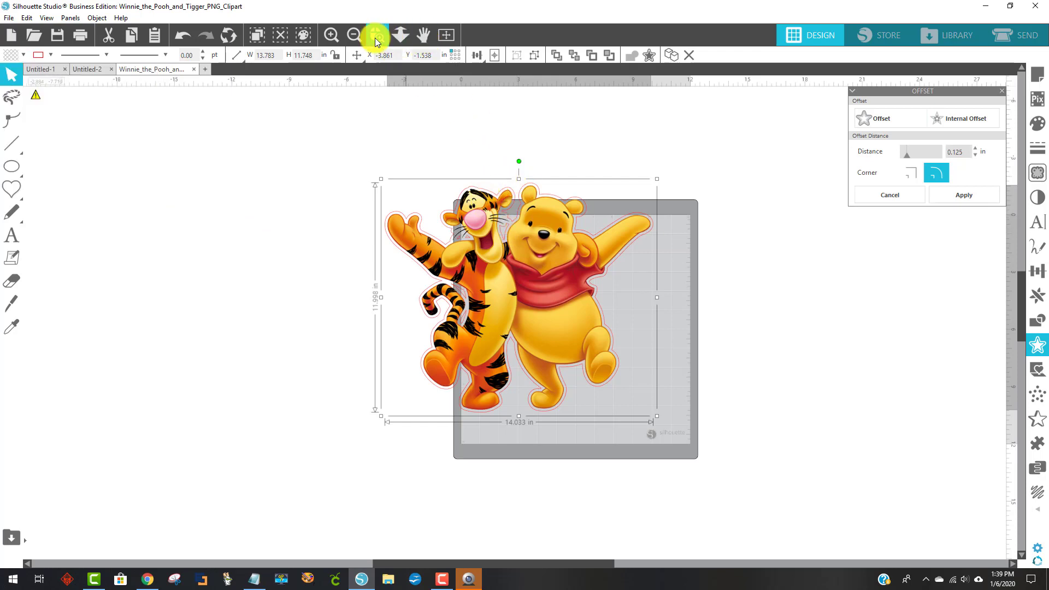
{"action": "scroll", "coordinate": [671, 276], "scroll_direction": "up", "scroll_amount": 5}
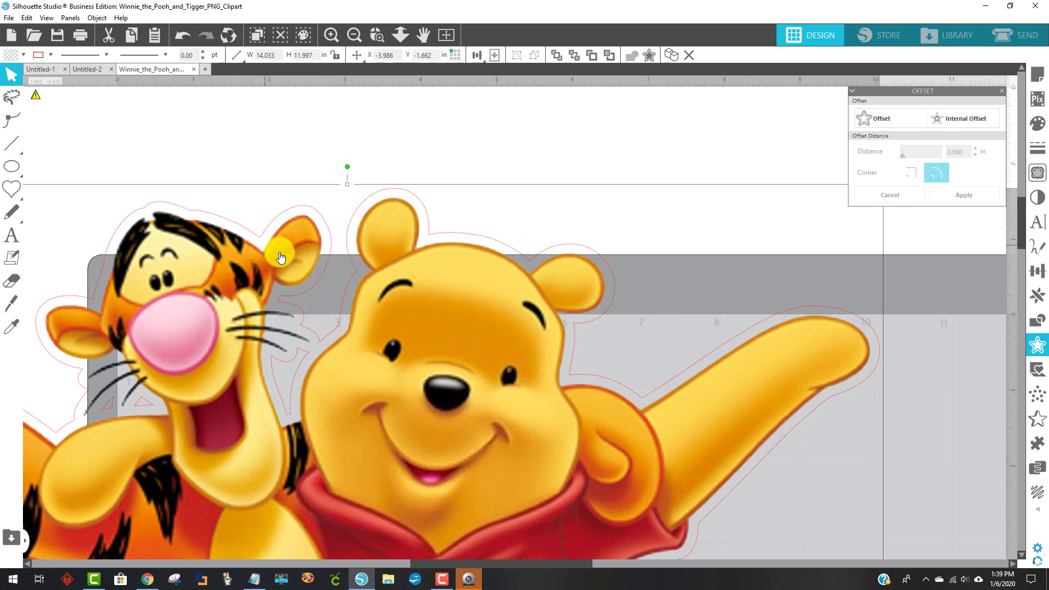
{"action": "left_click", "coordinate": [11, 57]}
{"action": "left_click", "coordinate": [12, 71]}
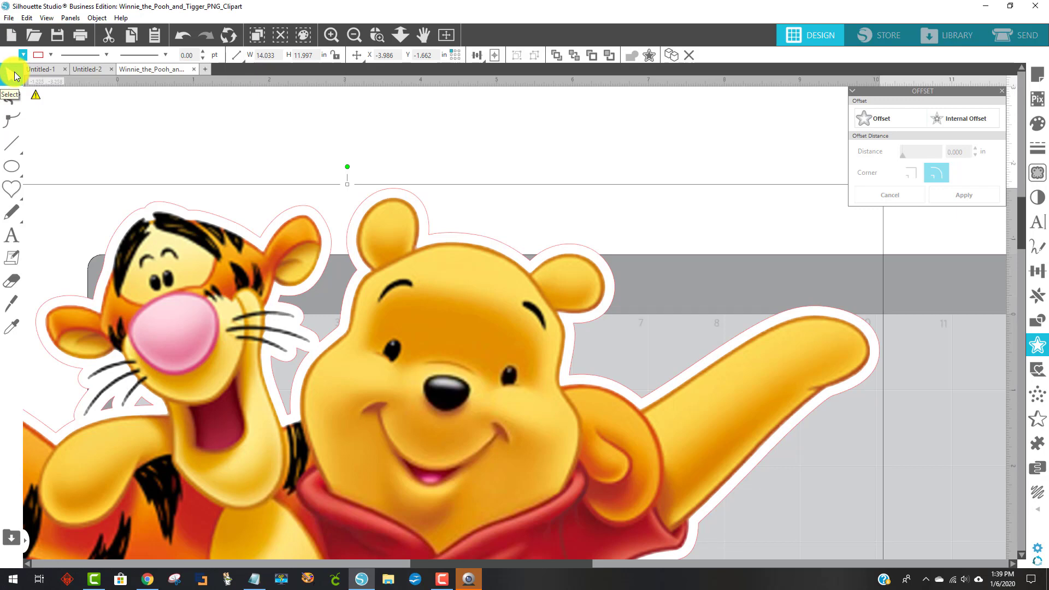
{"action": "left_click", "coordinate": [15, 76]}
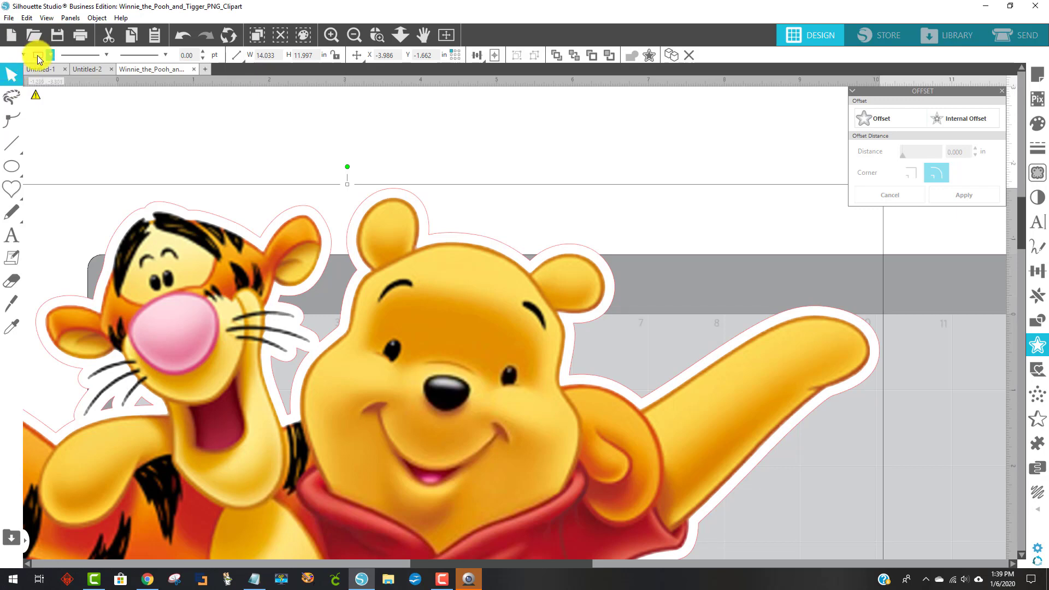
- Remove the red outline from the white offset shape, and group the shape with the character image
{"action": "left_click", "coordinate": [38, 56]}
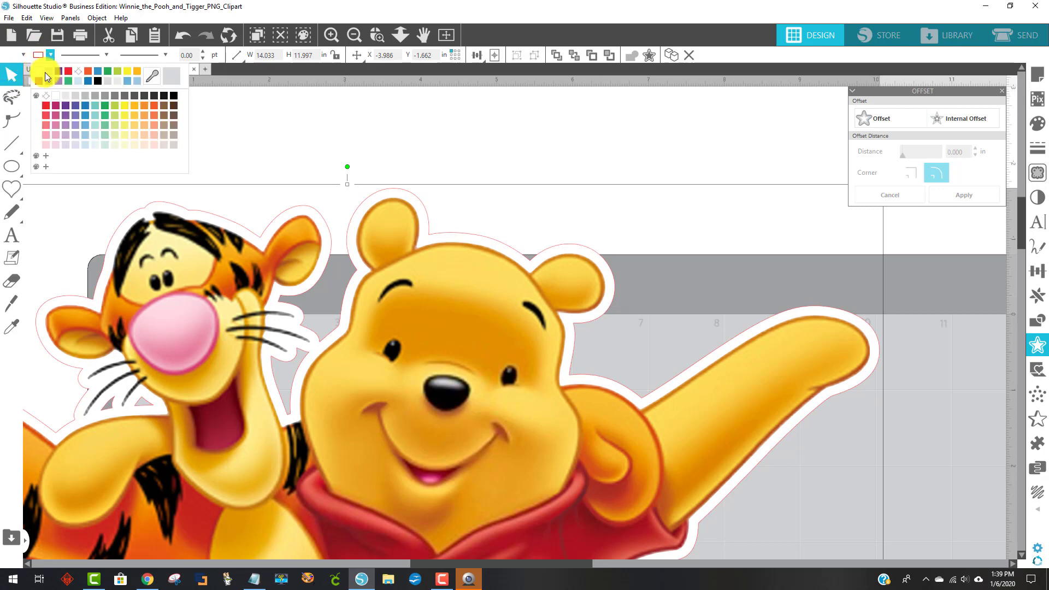
{"action": "left_click", "coordinate": [40, 72]}
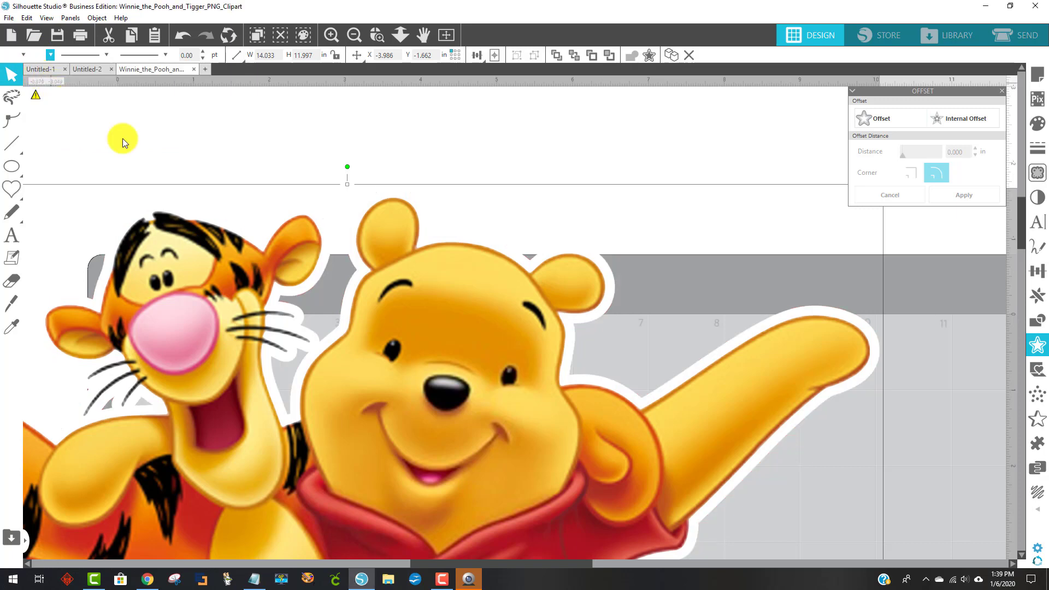
{"action": "left_click_drag", "start_coordinate": [137, 148], "coordinate": [155, 166]}
{"action": "left_click", "coordinate": [204, 224]}
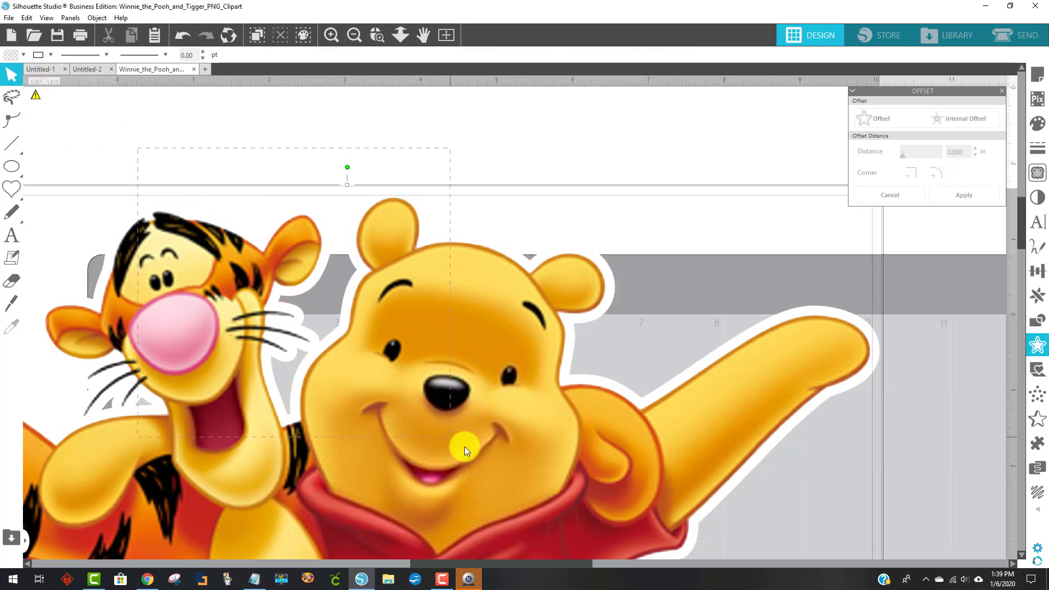
{"action": "right_click", "coordinate": [480, 449]}
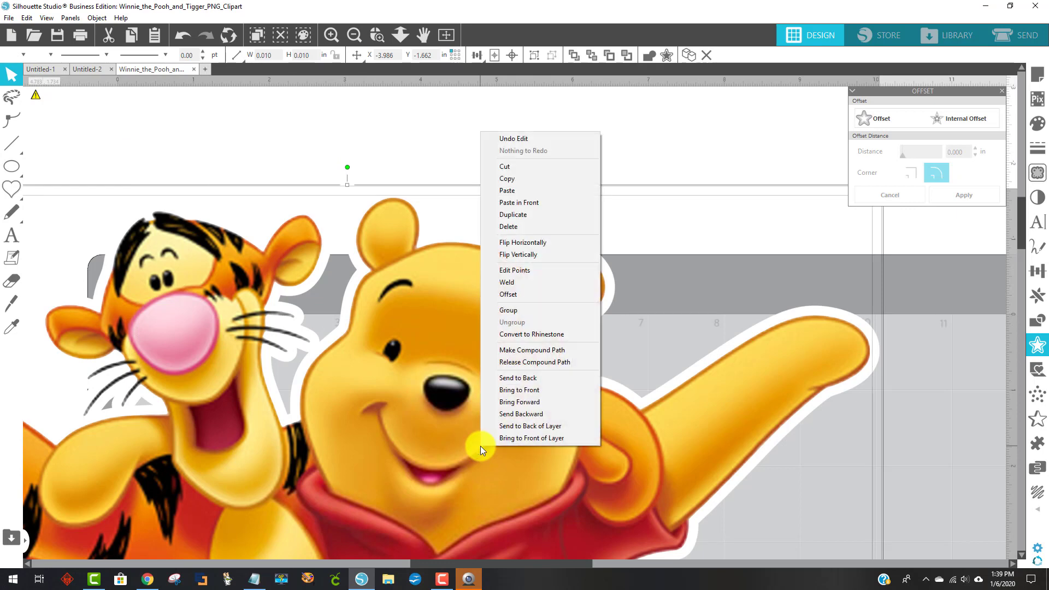
{"action": "left_click", "coordinate": [527, 307]}
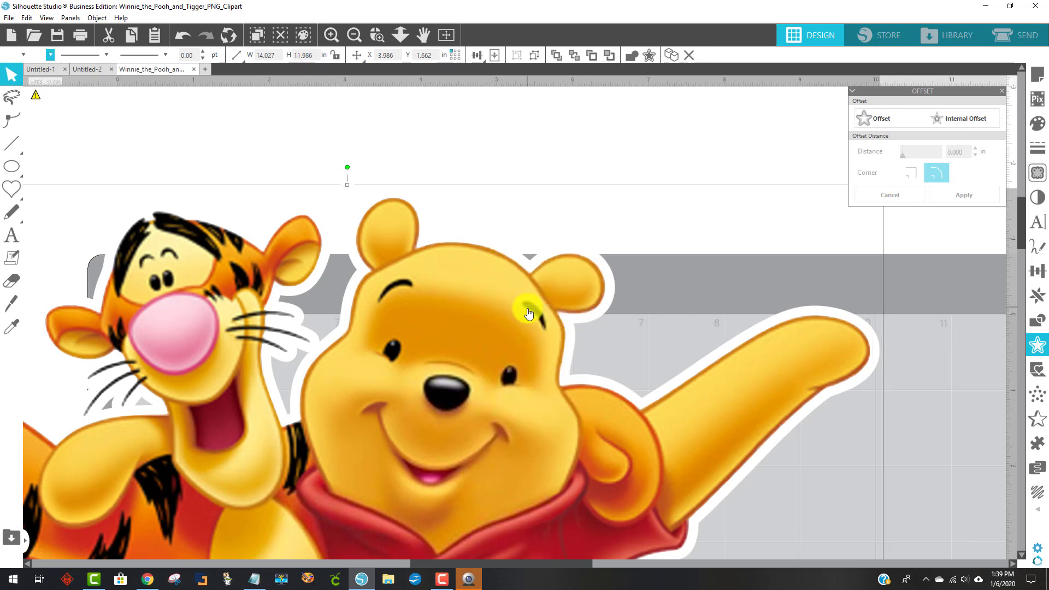
- Move the grouped characters up past the mat's upper edge and scale them proportionally to a height of 15 in
{"action": "left_click", "coordinate": [355, 38]}
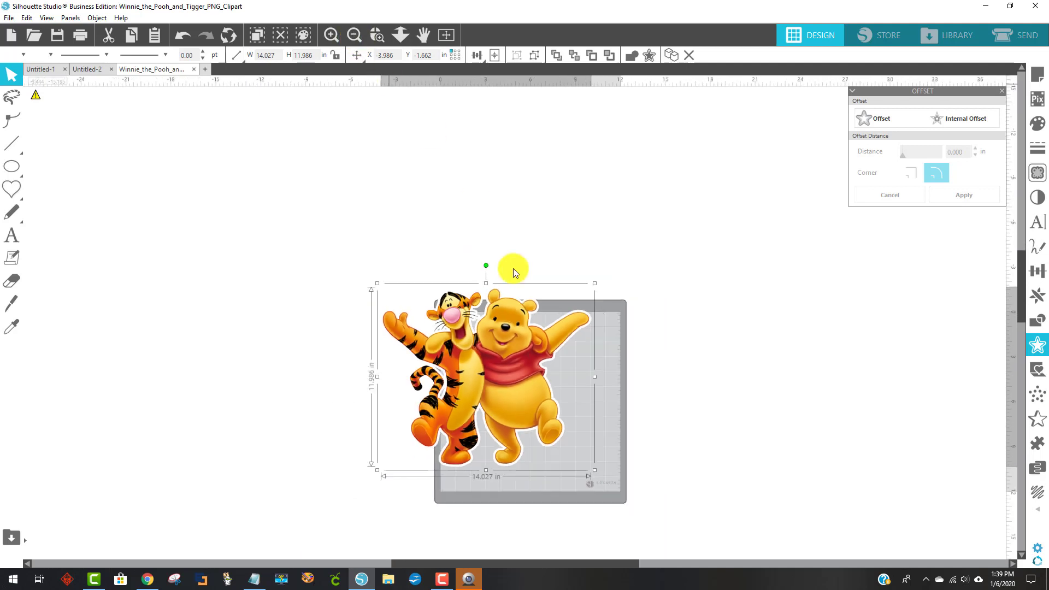
{"action": "left_click_drag", "start_coordinate": [516, 381], "coordinate": [480, 255]}
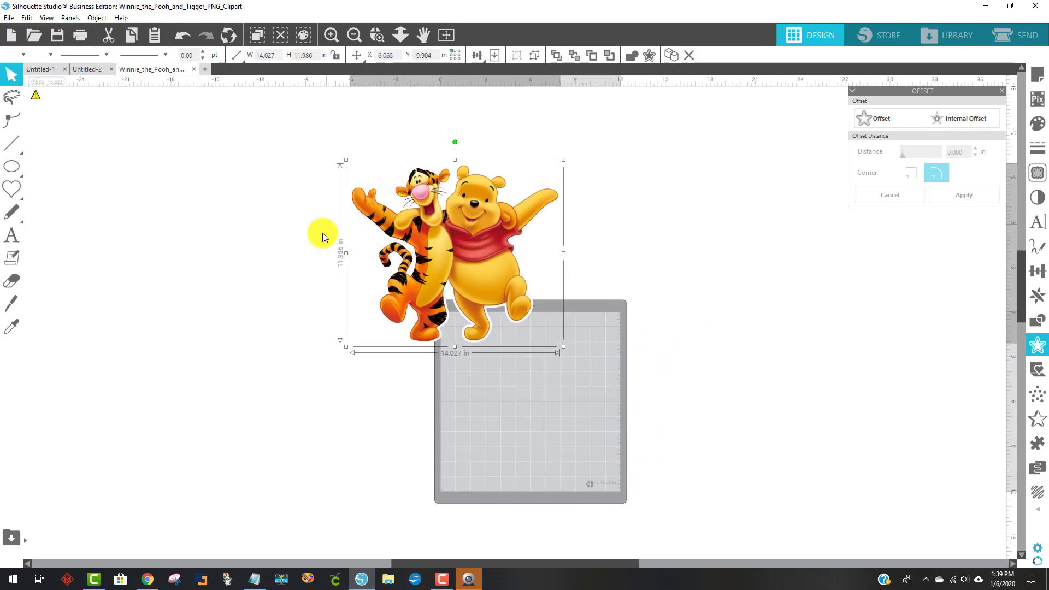
{"action": "left_click", "coordinate": [366, 40]}
{"action": "left_click_drag", "start_coordinate": [297, 171], "coordinate": [410, 327]}
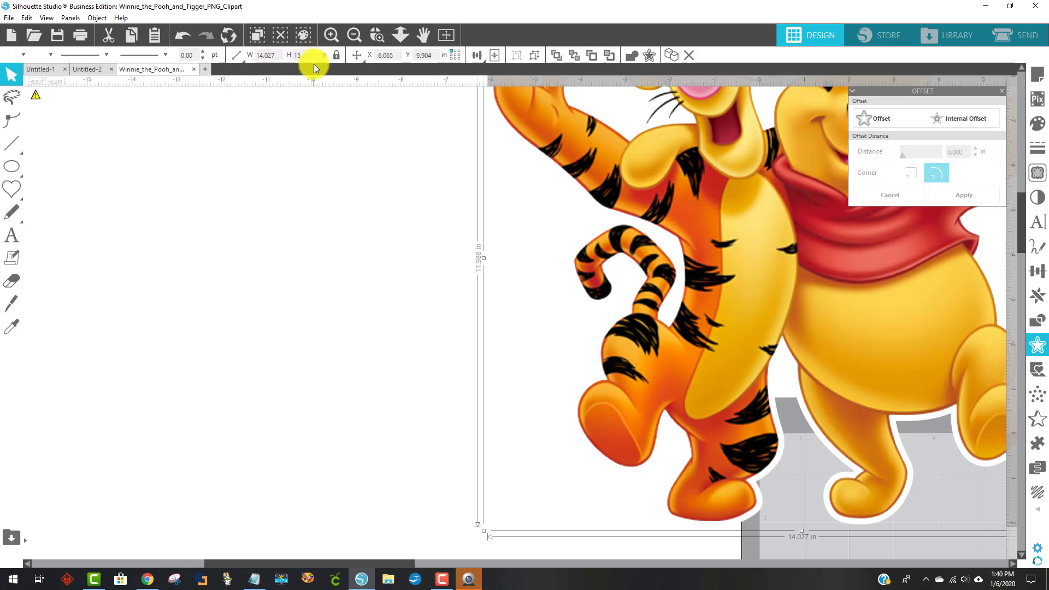
{"action": "key", "text": "Return"}
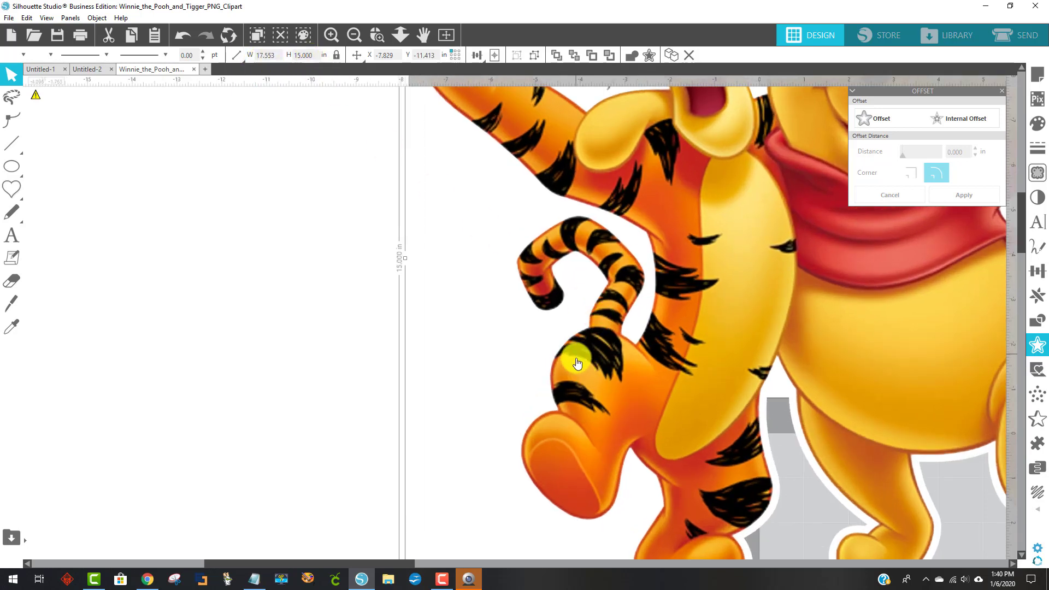
- Move the enlarged group off the mat and place it on the blank area left of the mat
{"action": "left_click_drag", "start_coordinate": [308, 563], "coordinate": [421, 553]}
{"action": "scroll", "coordinate": [507, 353], "scroll_direction": "up", "scroll_amount": 5}
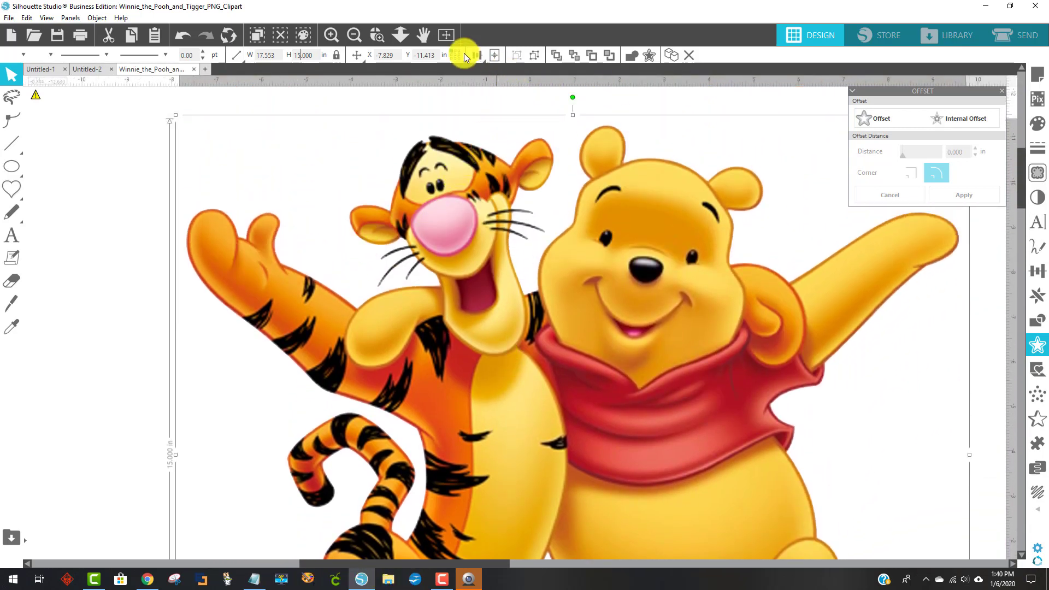
{"action": "left_click", "coordinate": [354, 36]}
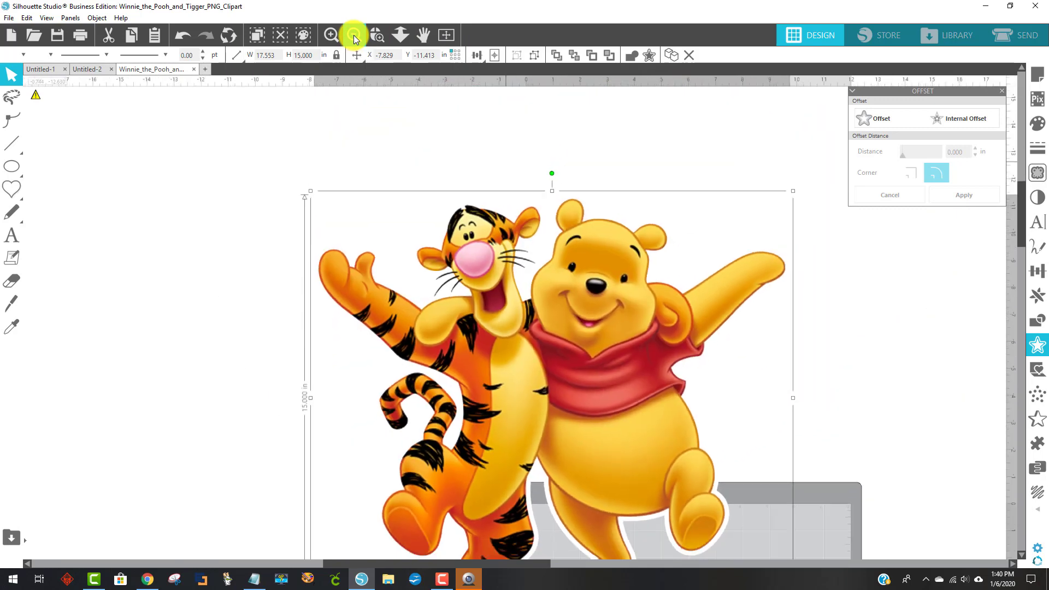
{"action": "left_click_drag", "start_coordinate": [542, 346], "coordinate": [429, 289]}
{"action": "scroll", "coordinate": [591, 304], "scroll_direction": "down", "scroll_amount": 1}
{"action": "scroll", "coordinate": [591, 304], "scroll_direction": "down", "scroll_amount": 2}
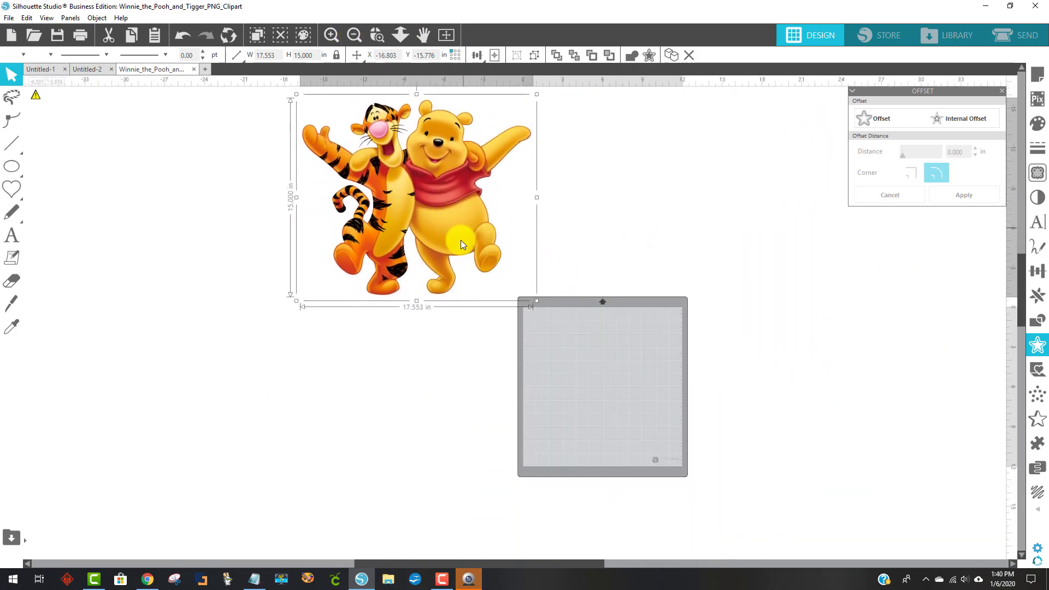
{"action": "left_click_drag", "start_coordinate": [461, 241], "coordinate": [437, 405]}
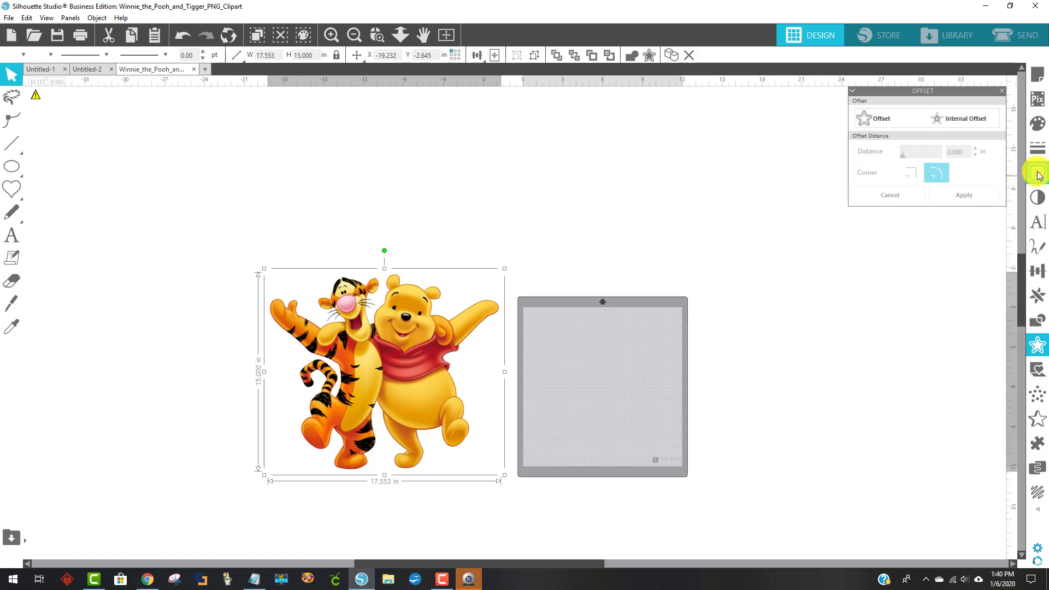
- Turn on registration marks in the page setup with the Default orientation
{"action": "left_click", "coordinate": [1038, 75]}
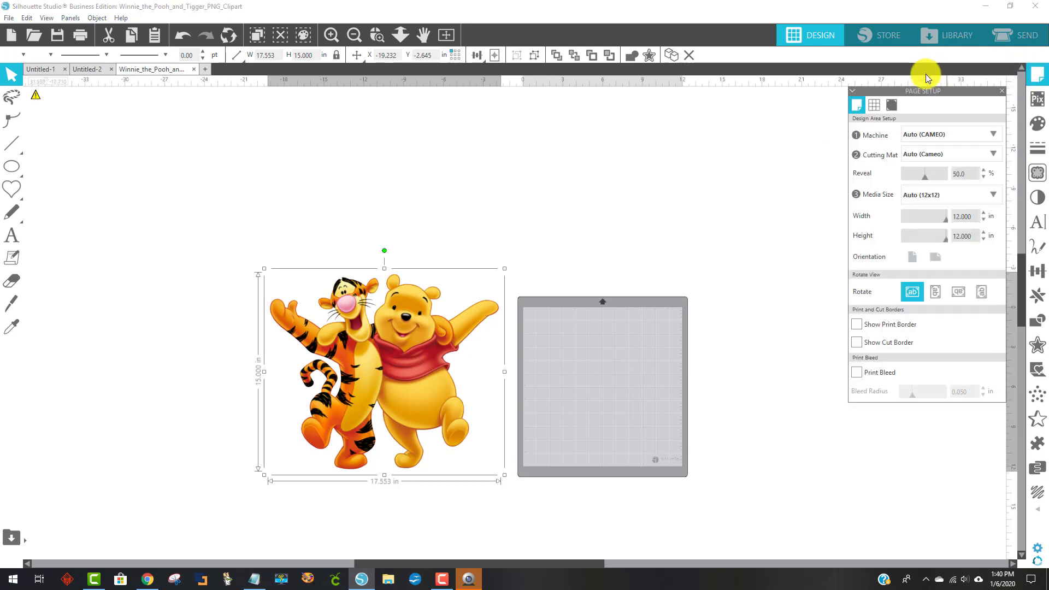
{"action": "left_click", "coordinate": [893, 105]}
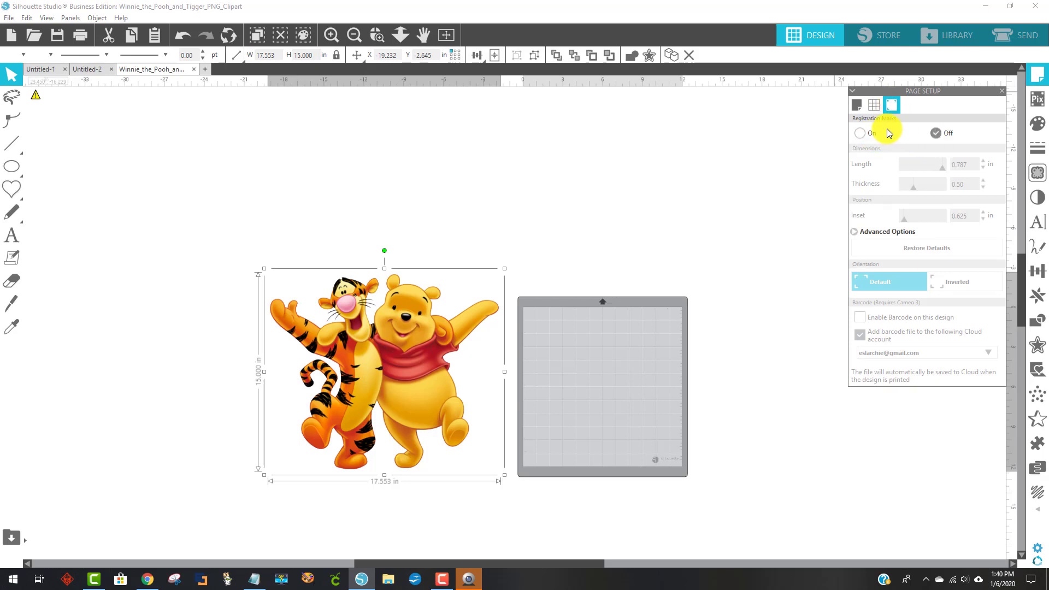
{"action": "left_click", "coordinate": [816, 108]}
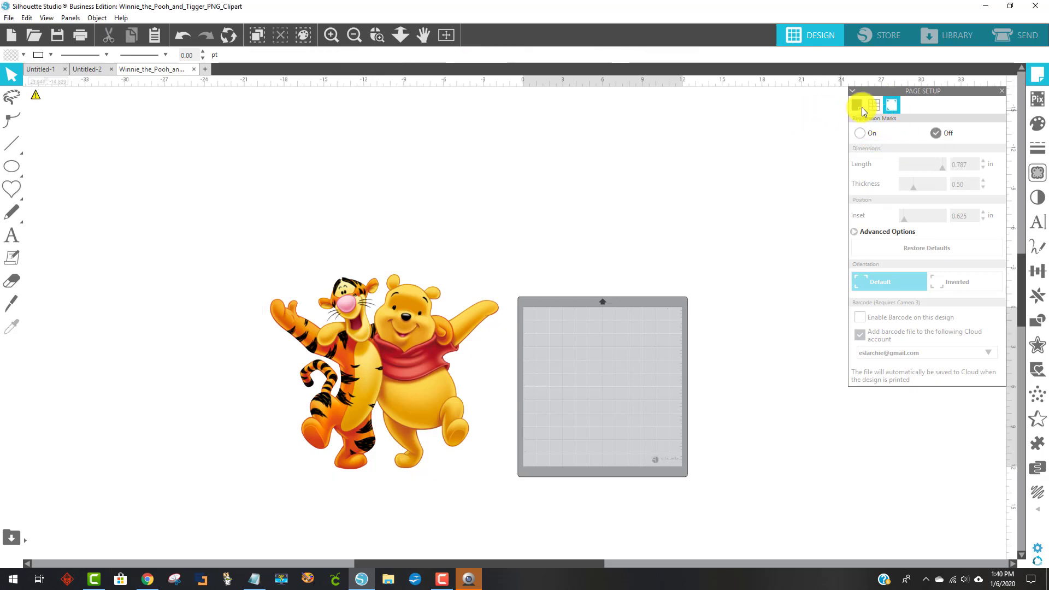
{"action": "left_click", "coordinate": [1039, 79]}
{"action": "left_click", "coordinate": [1039, 79]}
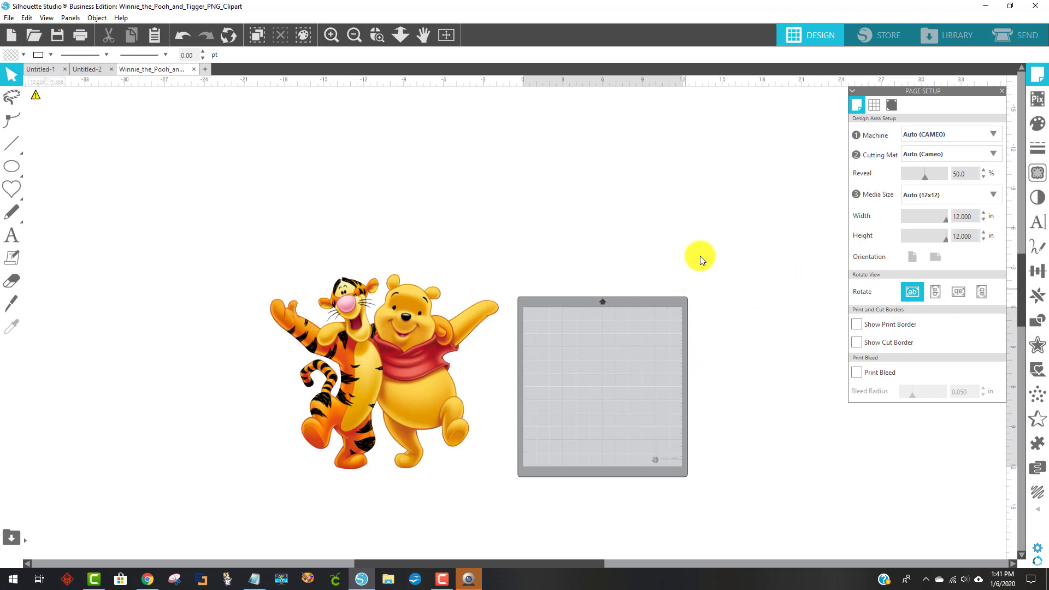
{"action": "left_click", "coordinate": [894, 106]}
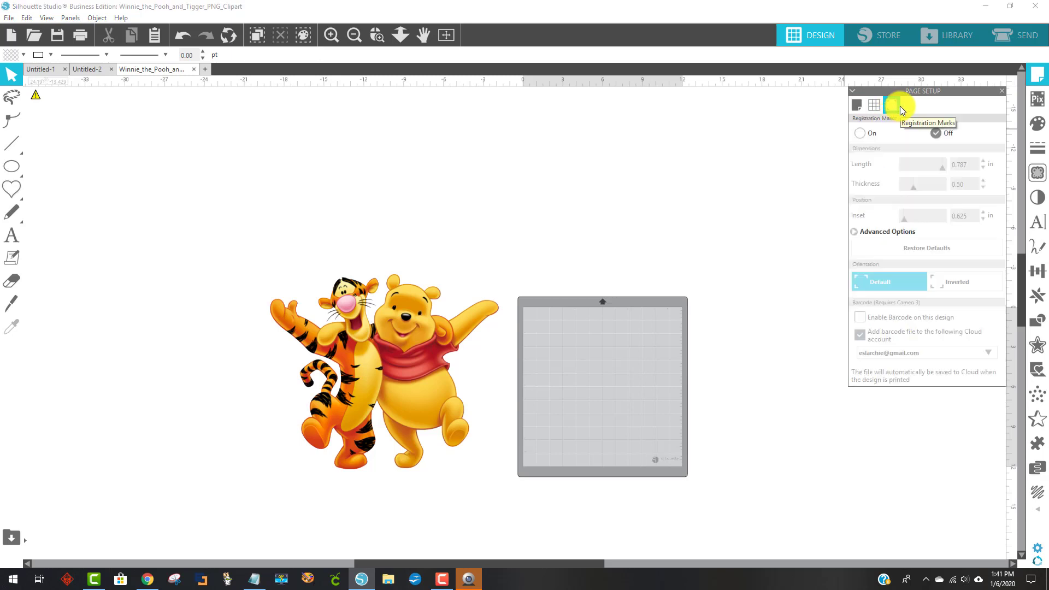
{"action": "left_click", "coordinate": [861, 134]}
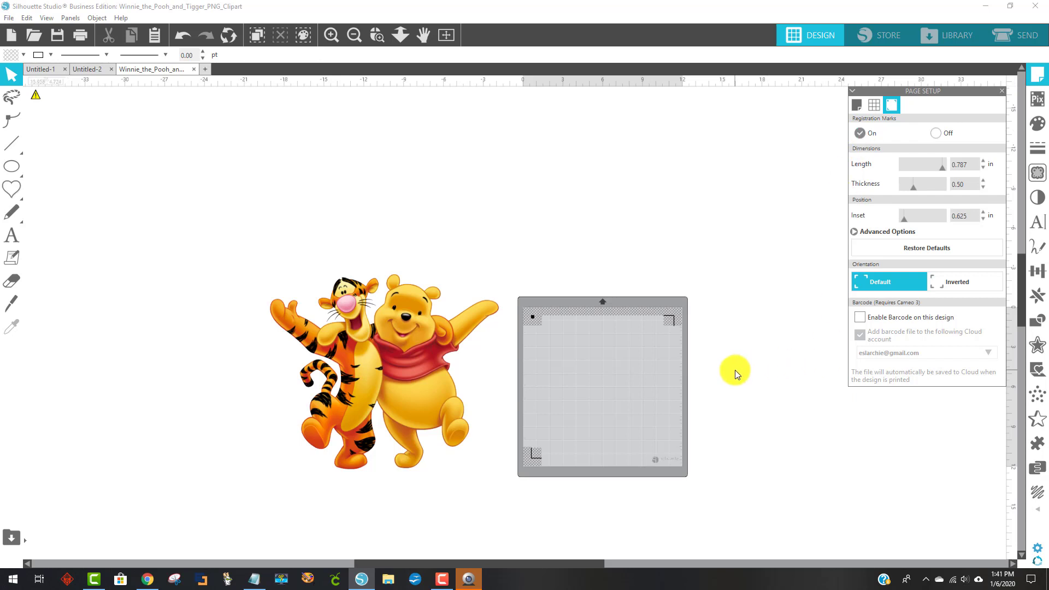
- Examine the characters beside the mat and compare their size with the area inside the registration marks
{"action": "scroll", "coordinate": [733, 367], "scroll_direction": "down", "scroll_amount": 2}
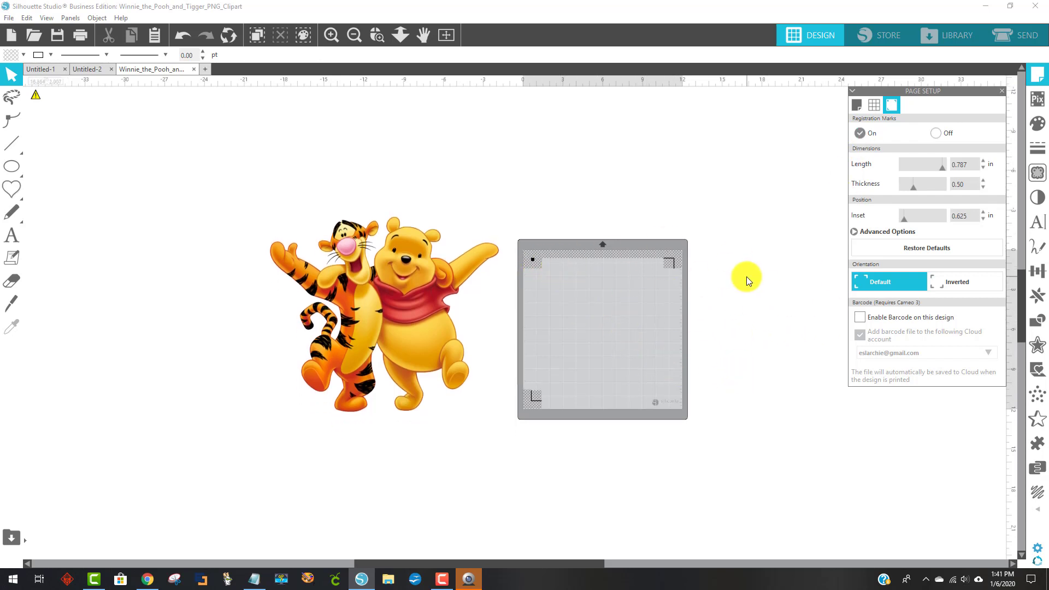
{"action": "left_click_drag", "start_coordinate": [428, 319], "coordinate": [380, 293]}
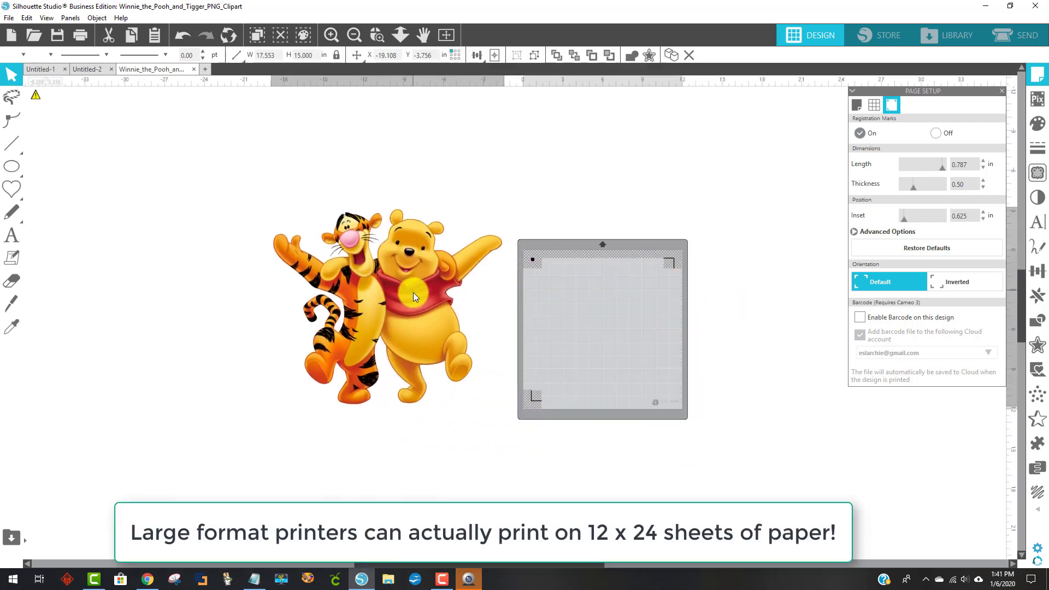
{"action": "left_click", "coordinate": [378, 37]}
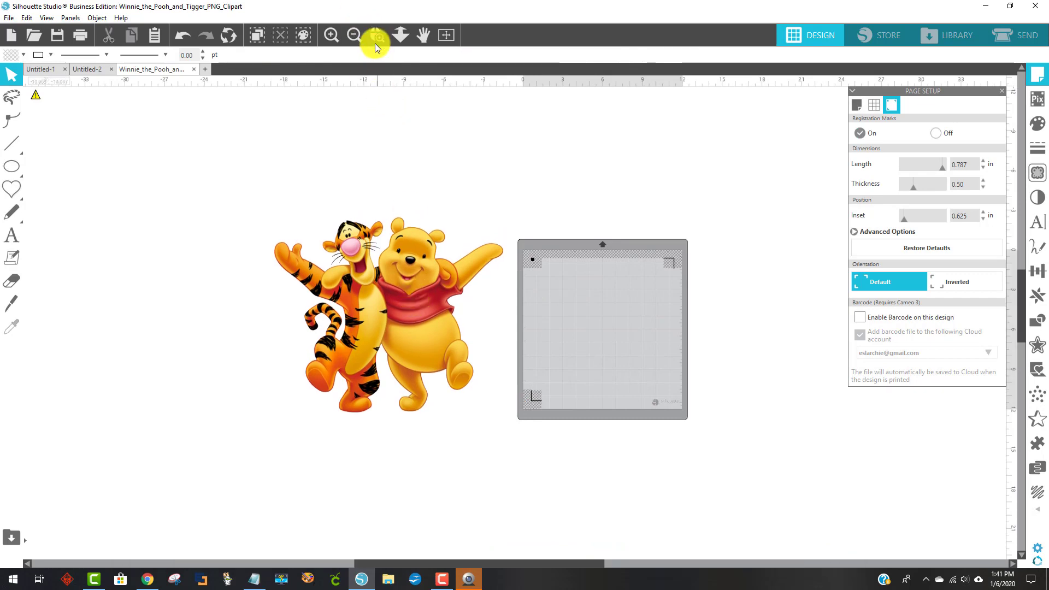
{"action": "left_click_drag", "start_coordinate": [304, 130], "coordinate": [767, 455]}
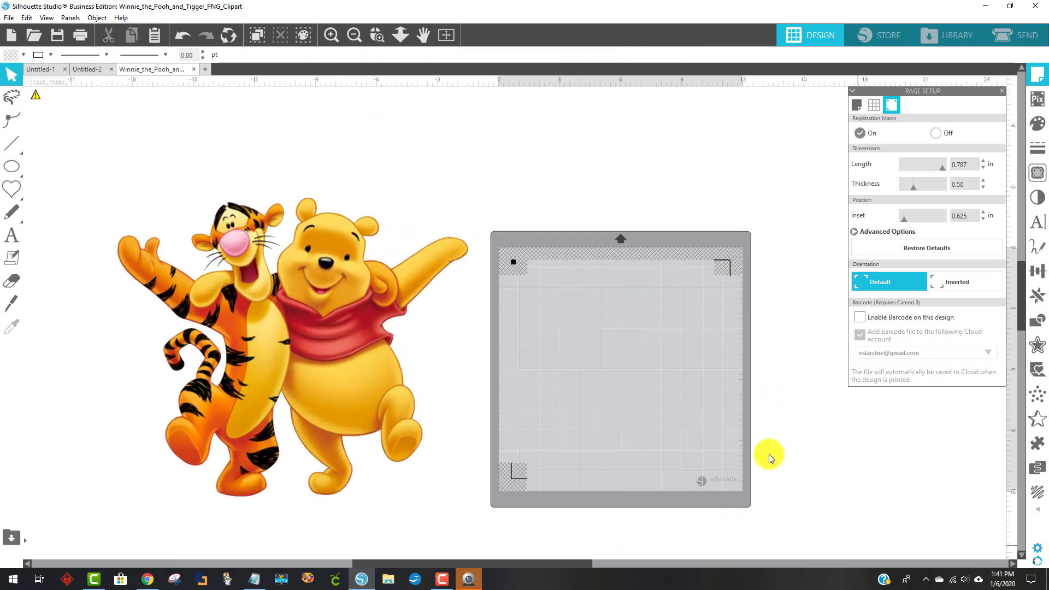
{"action": "scroll", "coordinate": [628, 360], "scroll_direction": "down", "scroll_amount": 3}
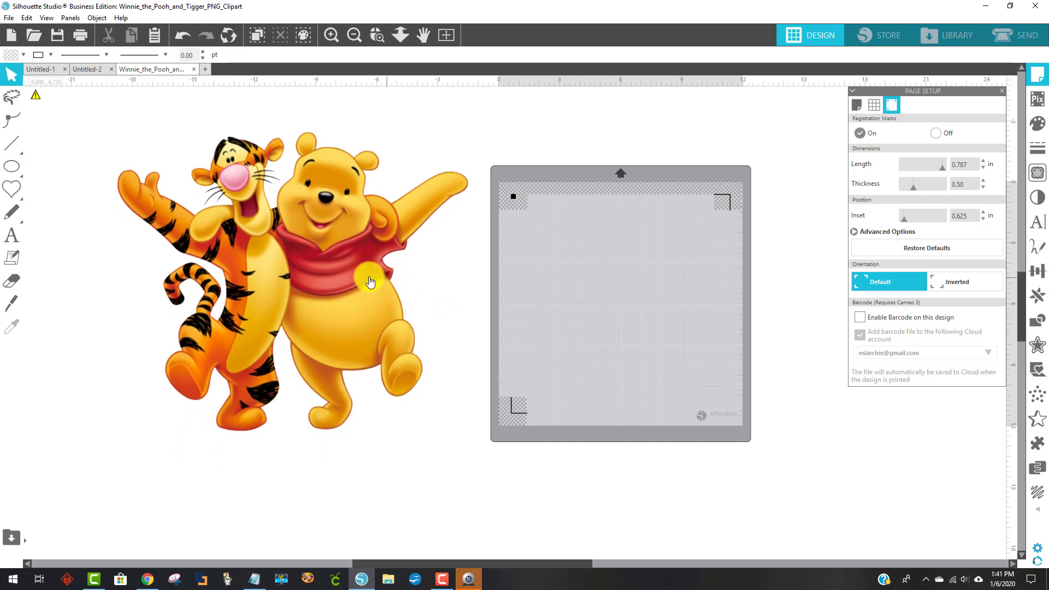
{"action": "left_click", "coordinate": [383, 311]}
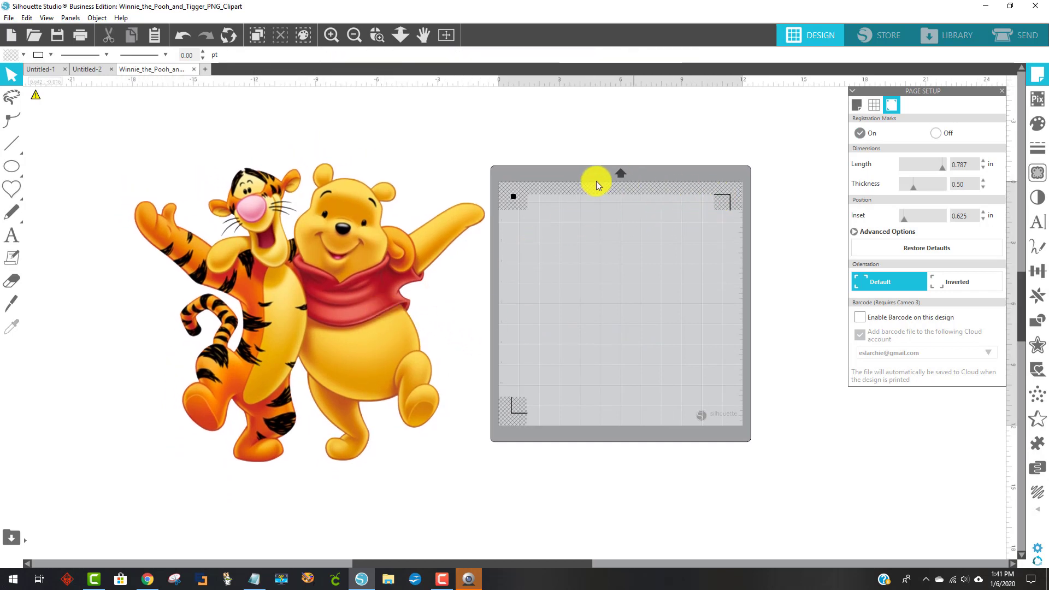
{"action": "left_click", "coordinate": [730, 206]}
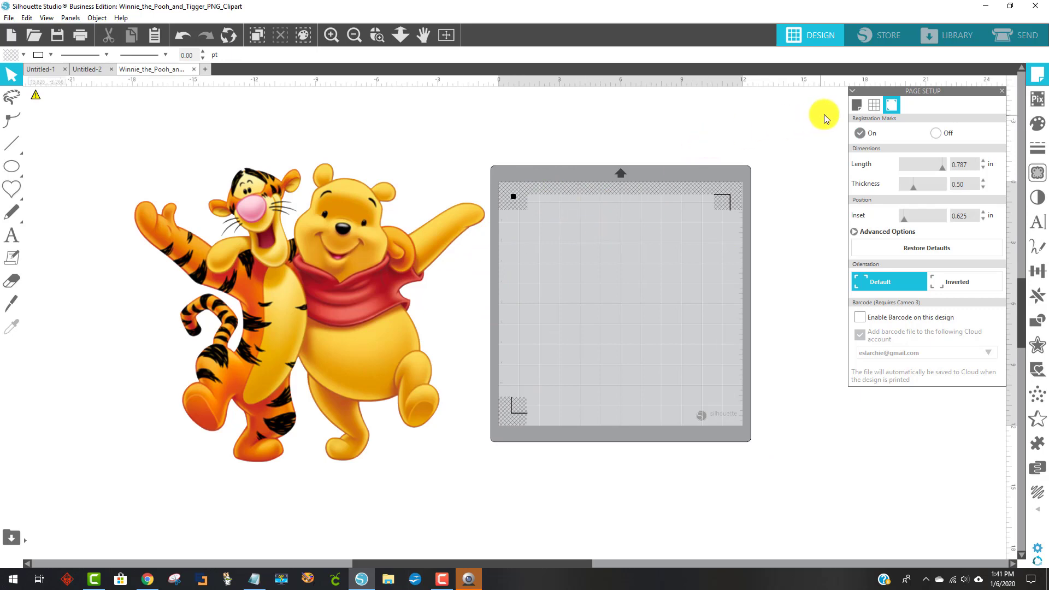
- Set the media size of the design page to Letter (8.5 x 11.0 in)
{"action": "left_click", "coordinate": [858, 105]}
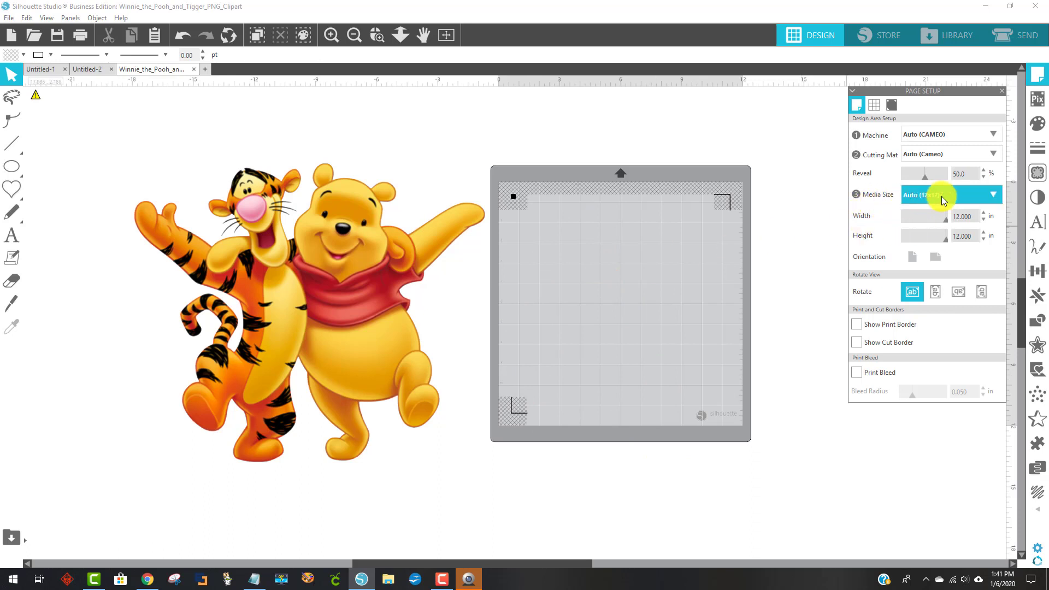
{"action": "left_click", "coordinate": [993, 196]}
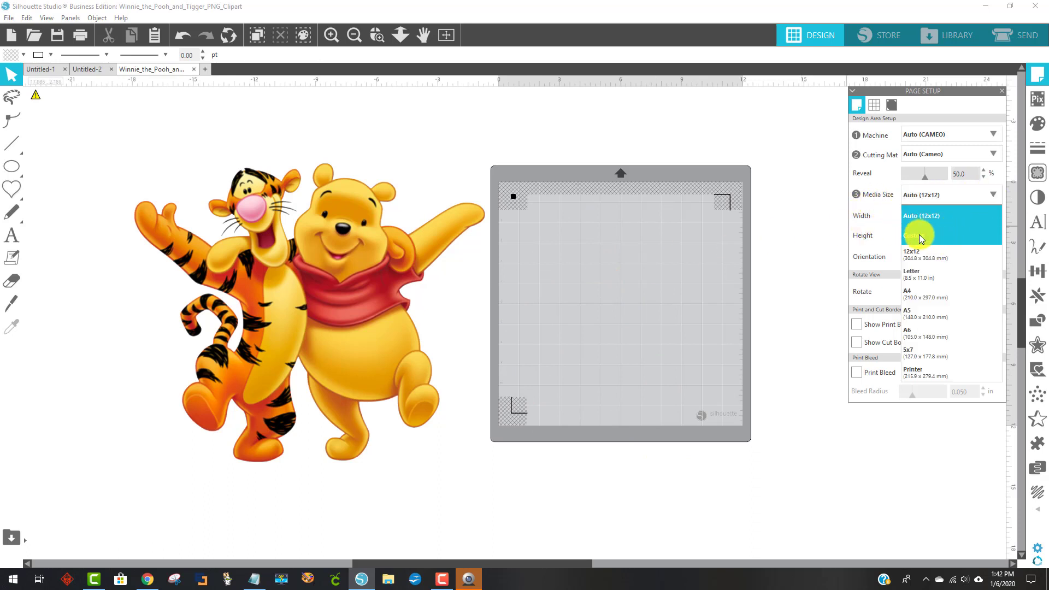
{"action": "left_click", "coordinate": [959, 276]}
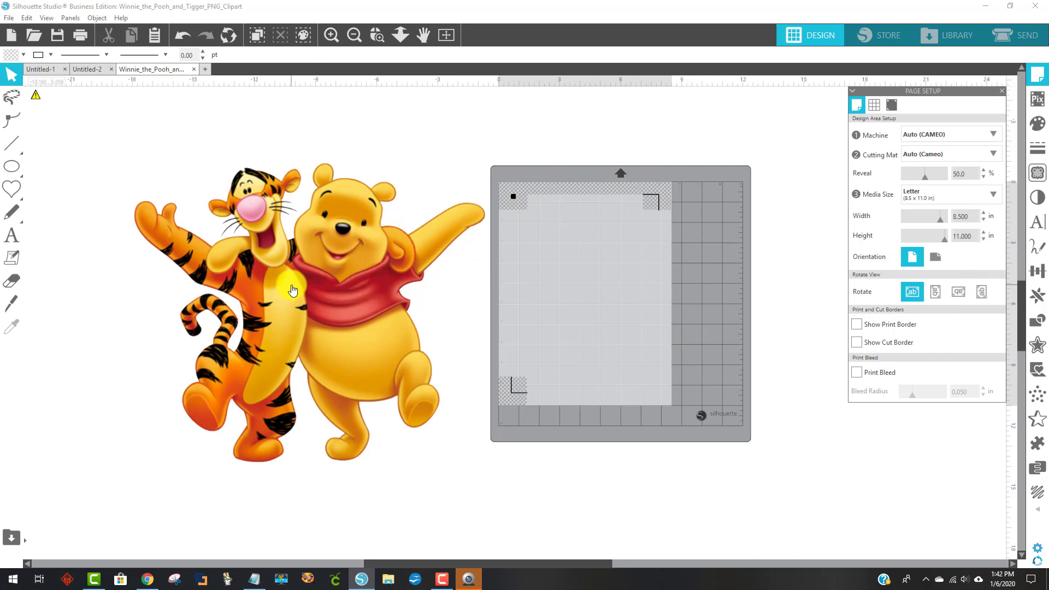
- Try the grouped characters over the Letter page, rotate them about 90 degrees counterclockwise, and move them back to the left of the mat
{"action": "left_click_drag", "start_coordinate": [290, 288], "coordinate": [694, 348]}
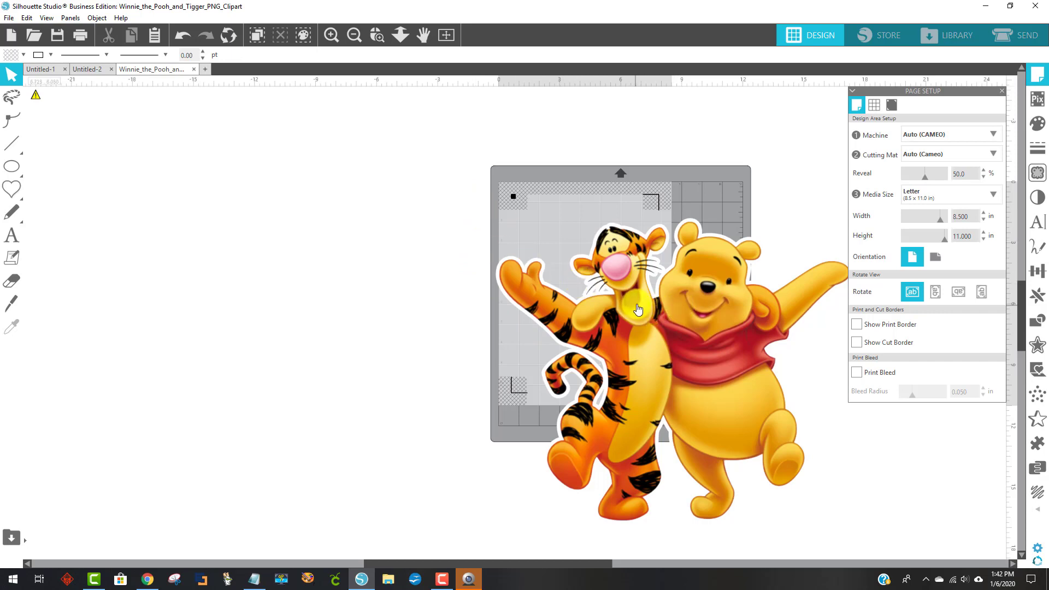
{"action": "left_click_drag", "start_coordinate": [638, 300], "coordinate": [656, 311]}
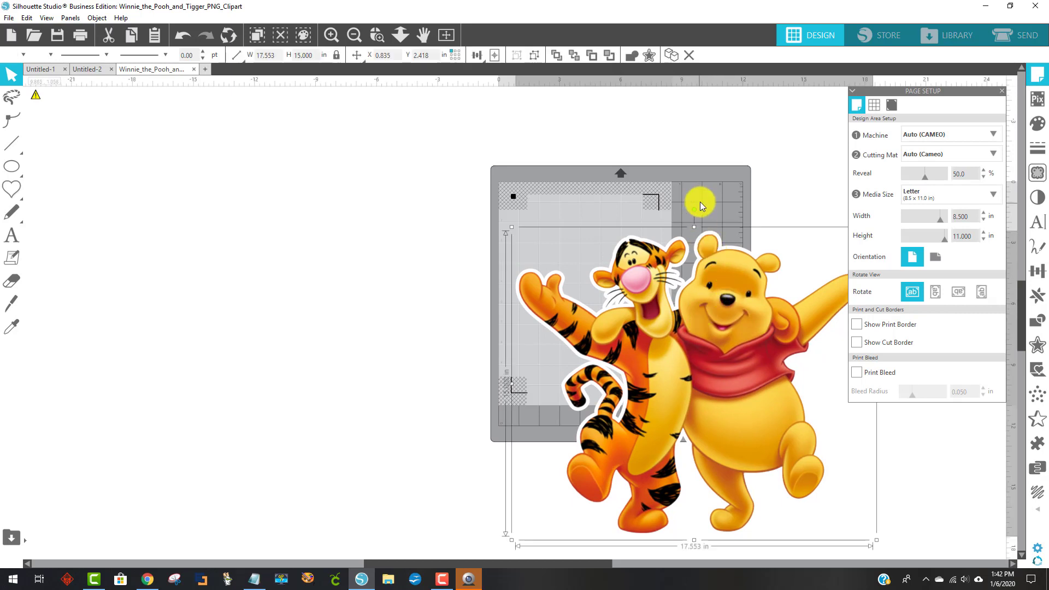
{"action": "left_click_drag", "start_coordinate": [692, 210], "coordinate": [379, 392]}
{"action": "left_click_drag", "start_coordinate": [643, 382], "coordinate": [634, 199]}
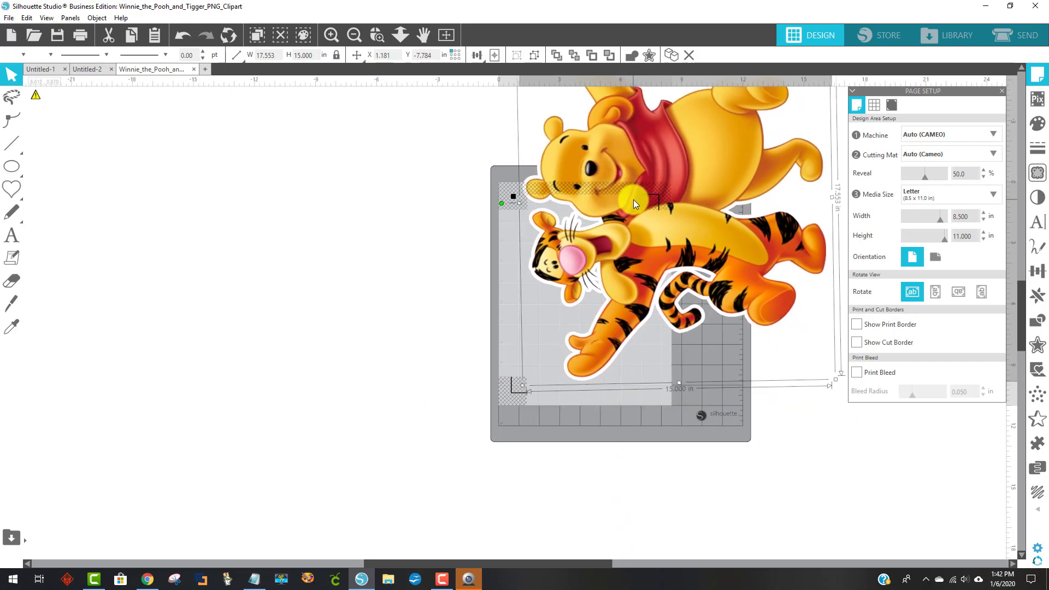
{"action": "left_click_drag", "start_coordinate": [634, 199], "coordinate": [310, 263]}
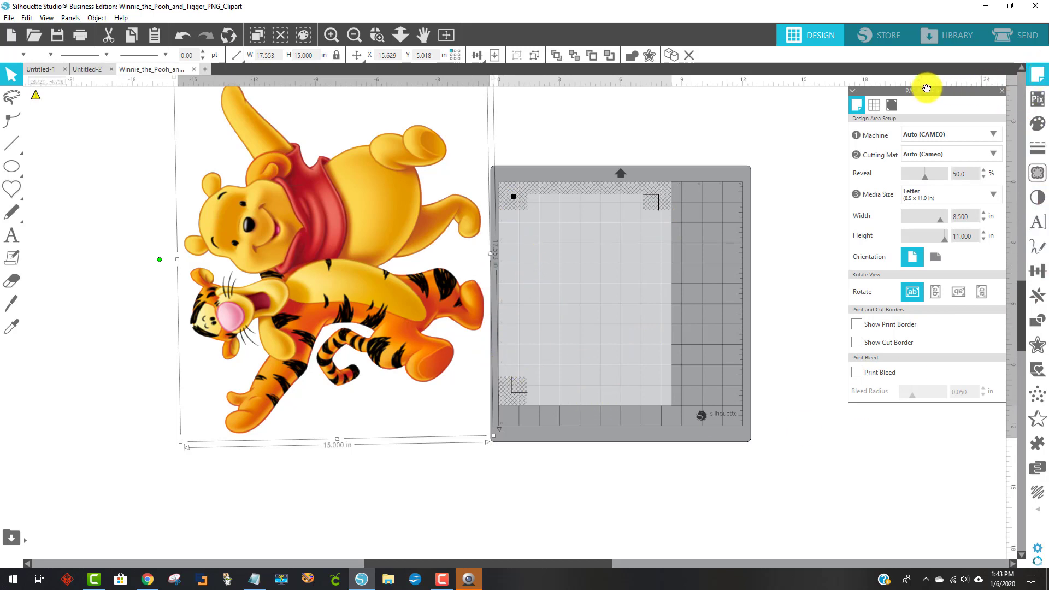
- Show both the print border and the cut border on the page
{"action": "left_click", "coordinate": [856, 325]}
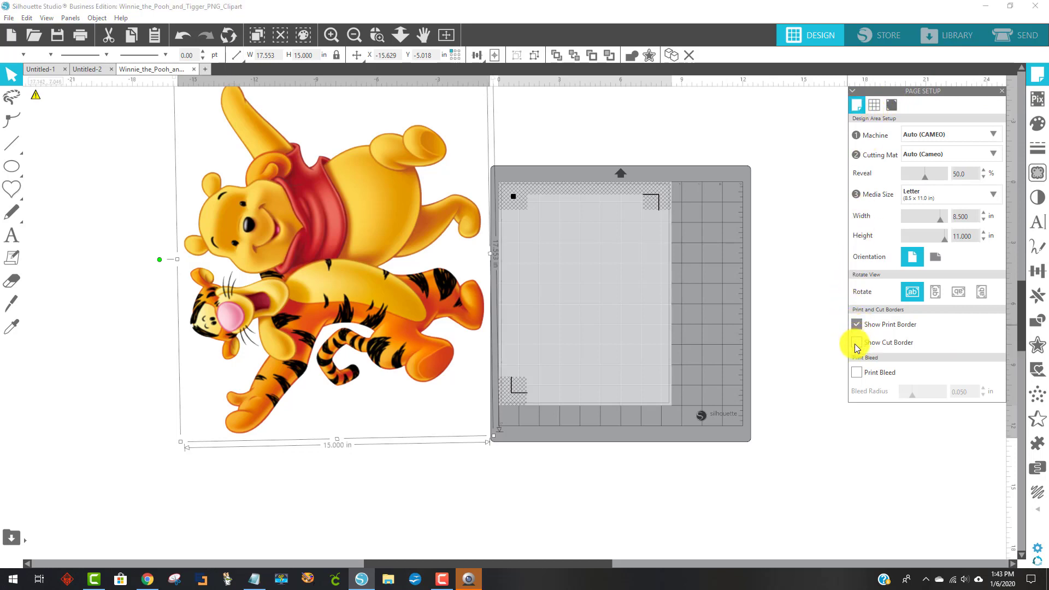
{"action": "left_click", "coordinate": [856, 342]}
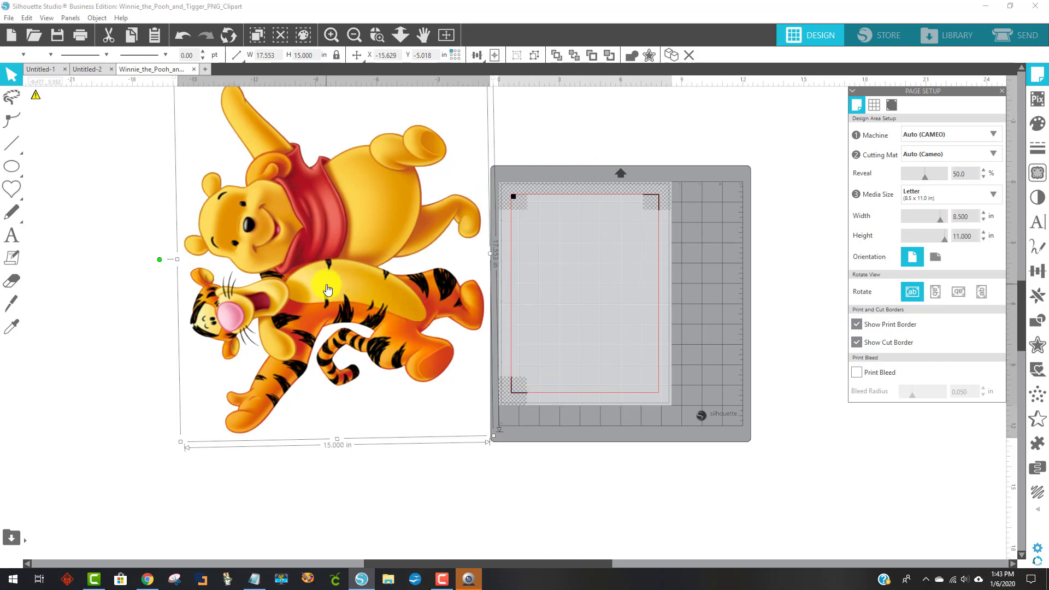
- Move the grouped characters onto the Letter page so Tigger's head and outstretched arm sit inside the cut border
{"action": "left_click_drag", "start_coordinate": [327, 289], "coordinate": [654, 260]}
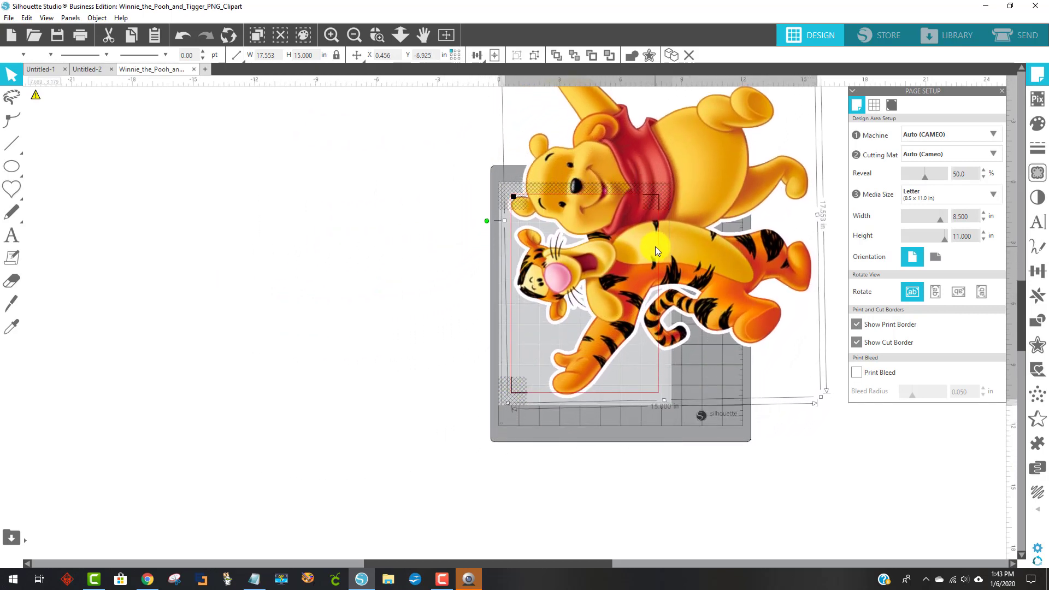
{"action": "left_click_drag", "start_coordinate": [656, 251], "coordinate": [655, 238]}
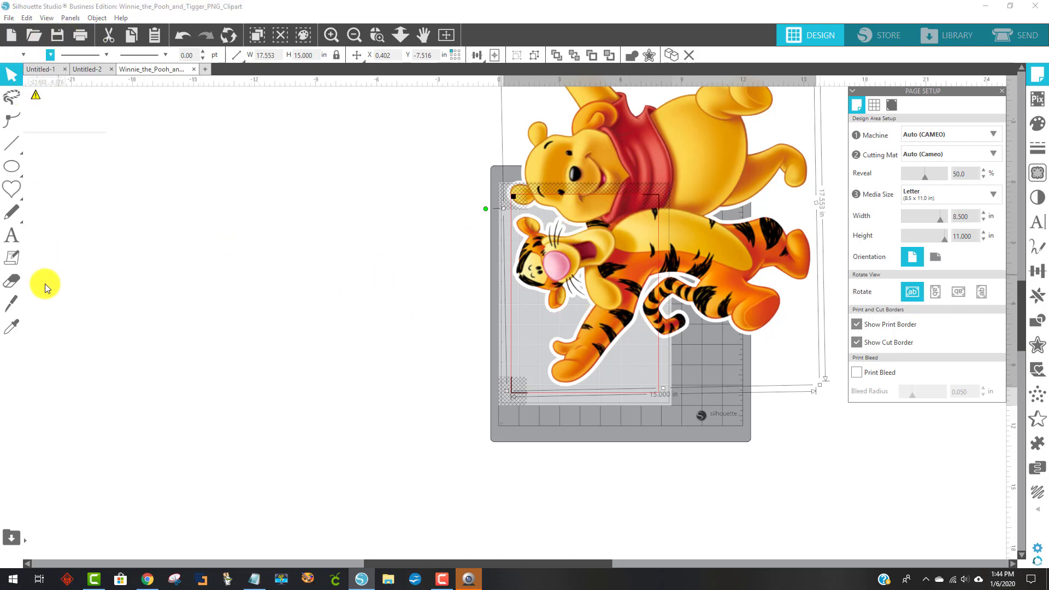
- With the Knife tool set to Outline and Poly, start a cut line below Pooh's chin and trace around Tigger's muzzle to beneath his jaw
{"action": "left_click", "coordinate": [9, 308]}
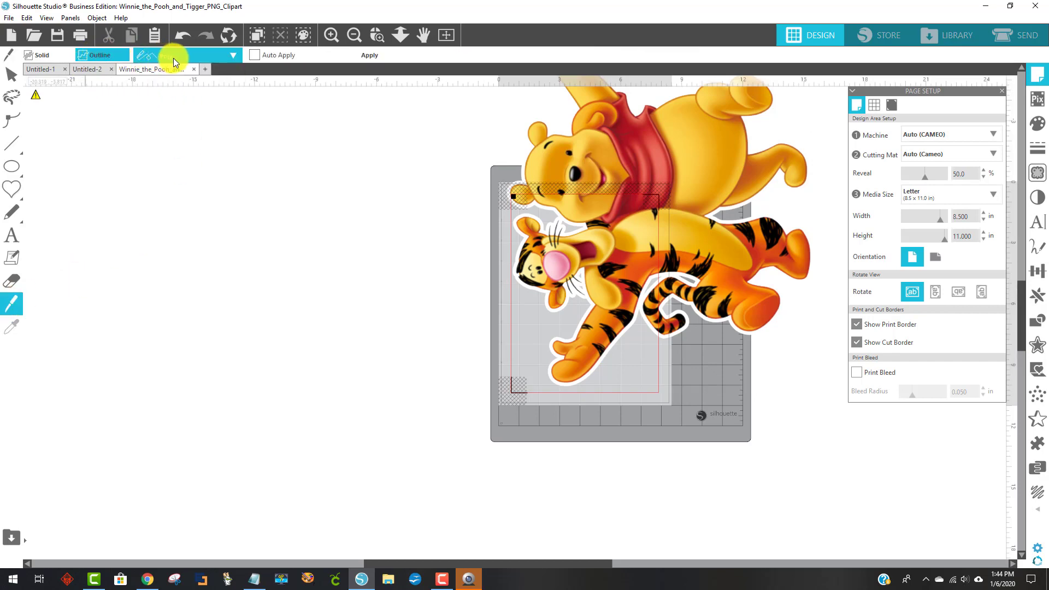
{"action": "left_click", "coordinate": [158, 56]}
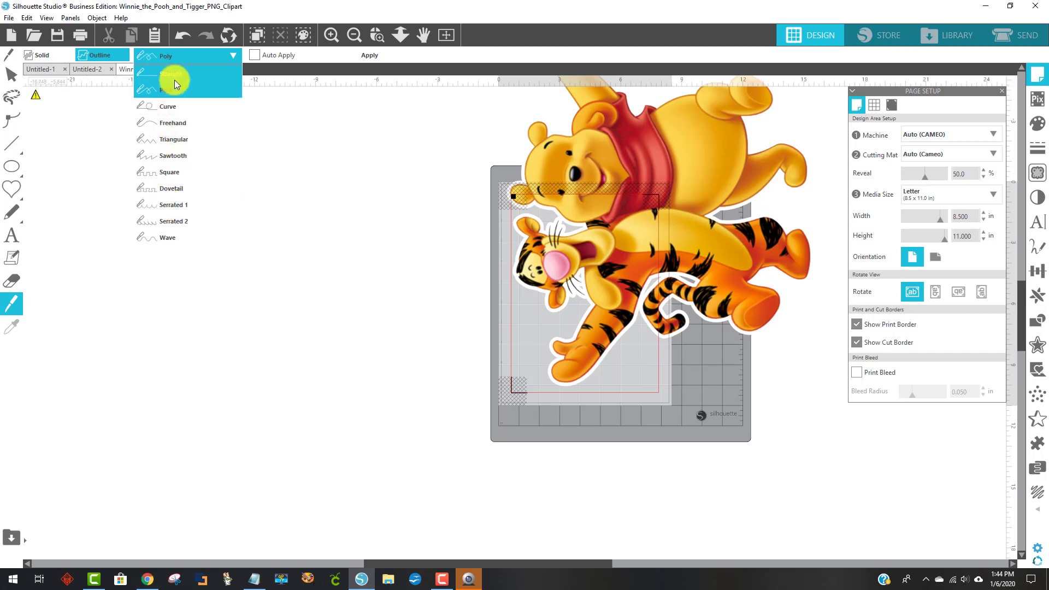
{"action": "left_click", "coordinate": [195, 89]}
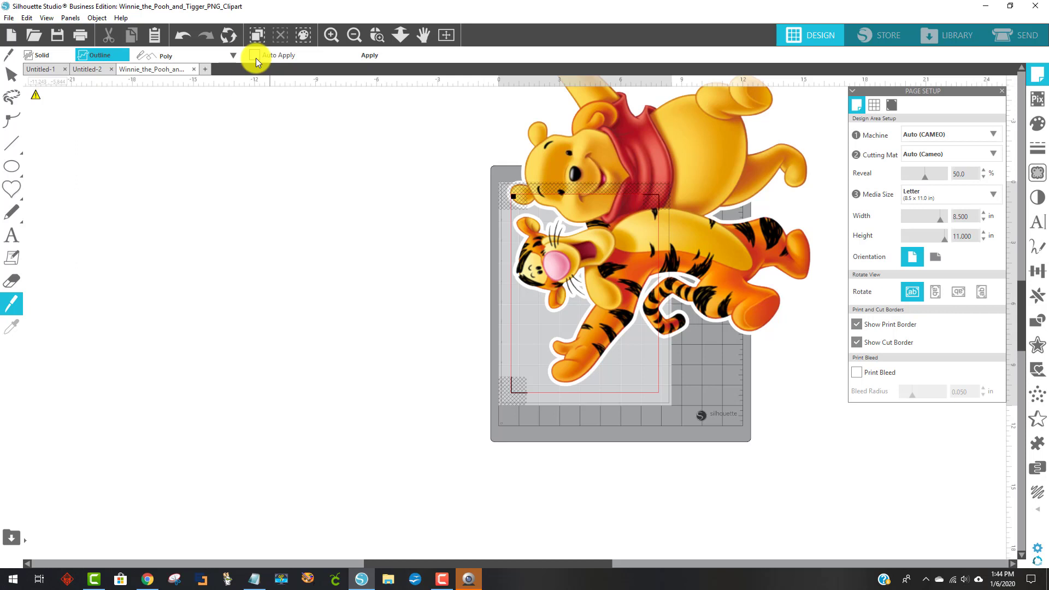
{"action": "left_click", "coordinate": [375, 36]}
{"action": "left_click_drag", "start_coordinate": [449, 174], "coordinate": [700, 399]}
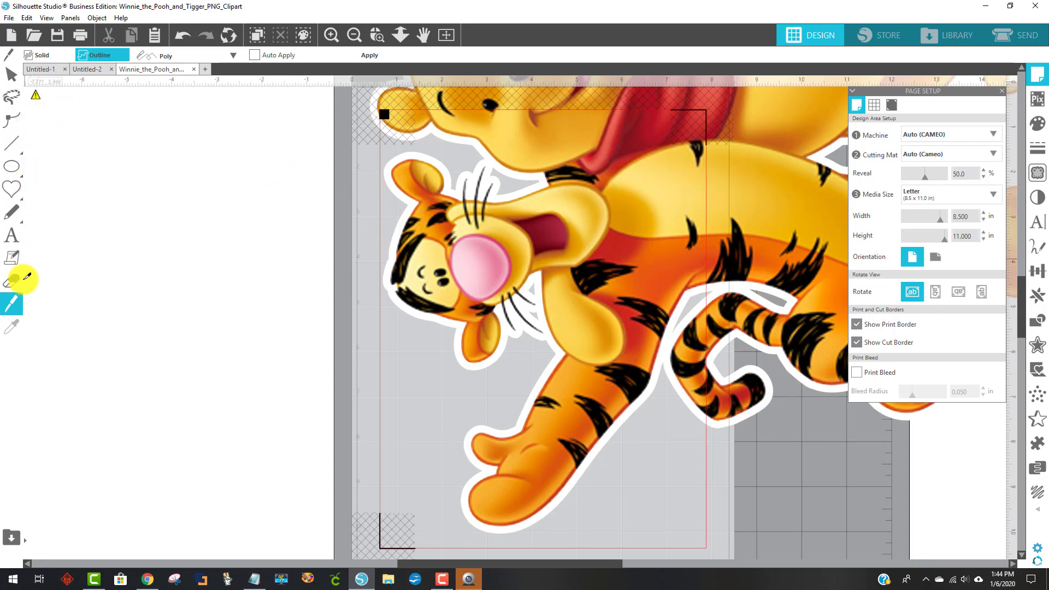
{"action": "left_click", "coordinate": [165, 61]}
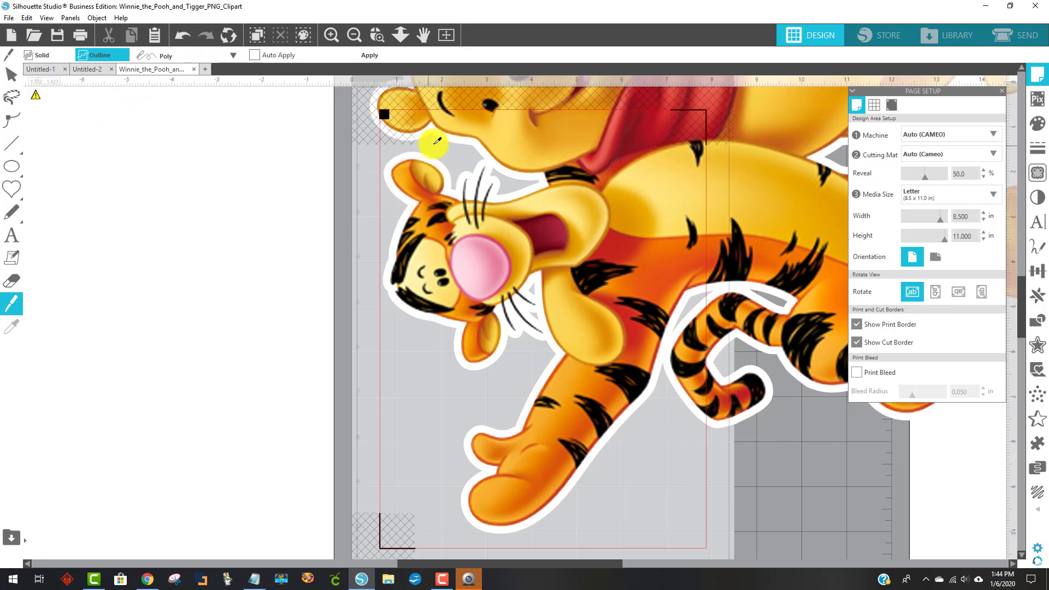
{"action": "left_click", "coordinate": [474, 155]}
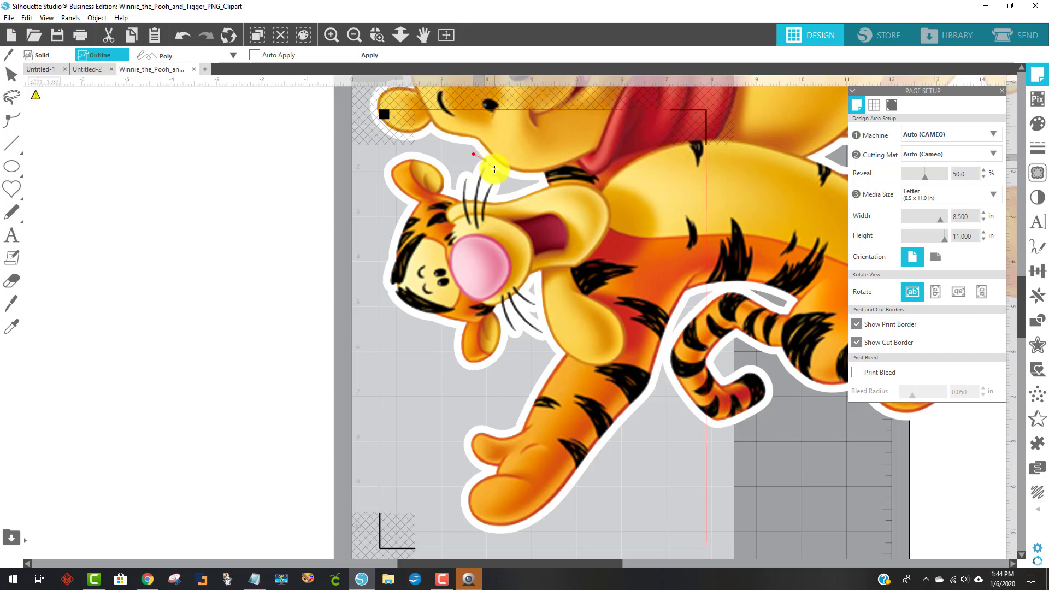
{"action": "left_click", "coordinate": [494, 168]}
{"action": "left_click", "coordinate": [511, 184]}
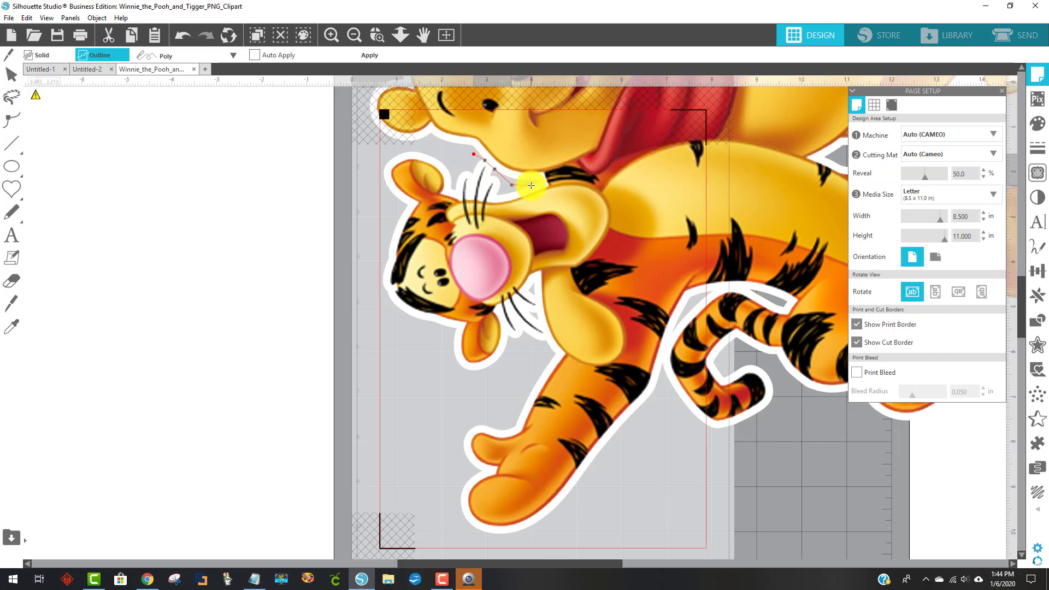
{"action": "left_click", "coordinate": [541, 182]}
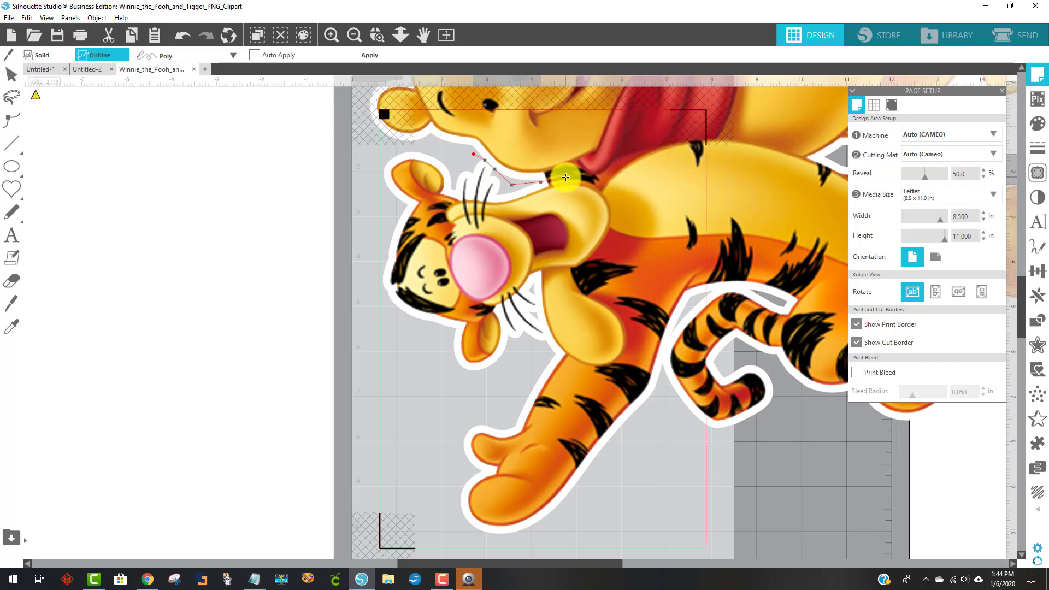
{"action": "left_click", "coordinate": [570, 179]}
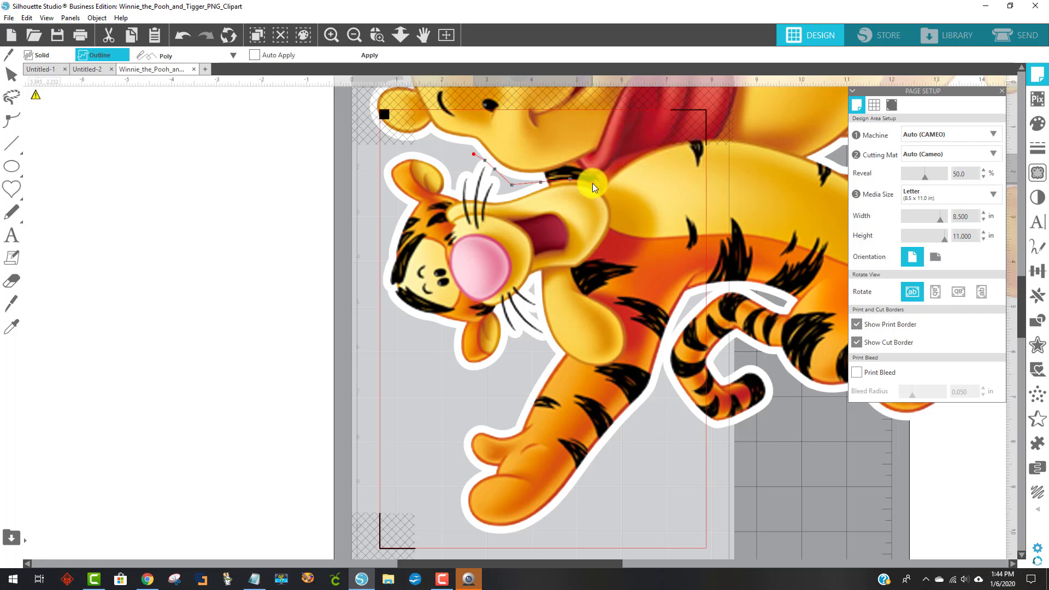
{"action": "left_click", "coordinate": [592, 183]}
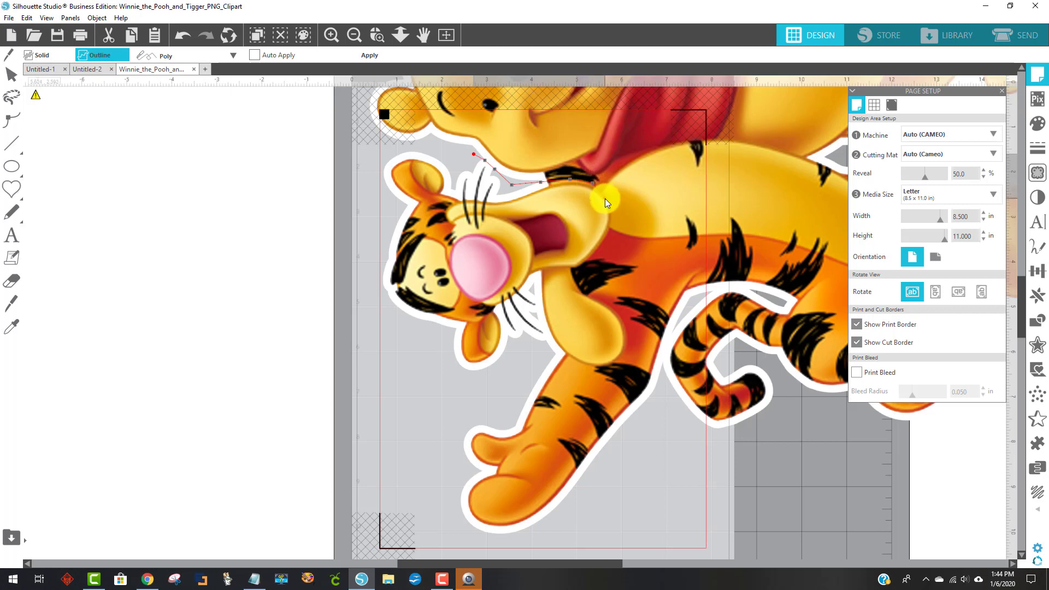
{"action": "left_click", "coordinate": [605, 199]}
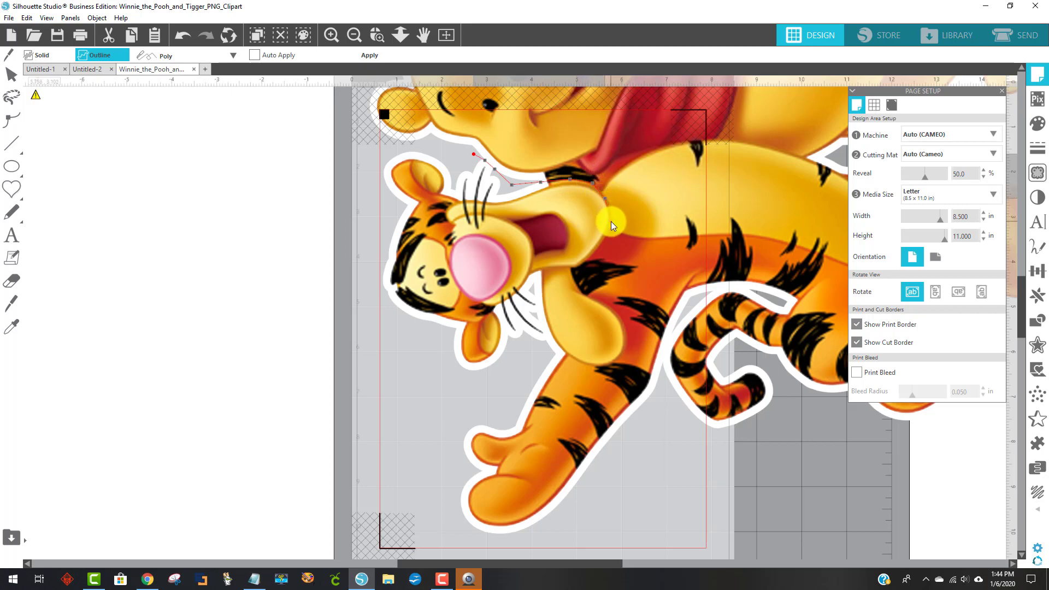
{"action": "left_click", "coordinate": [593, 250]}
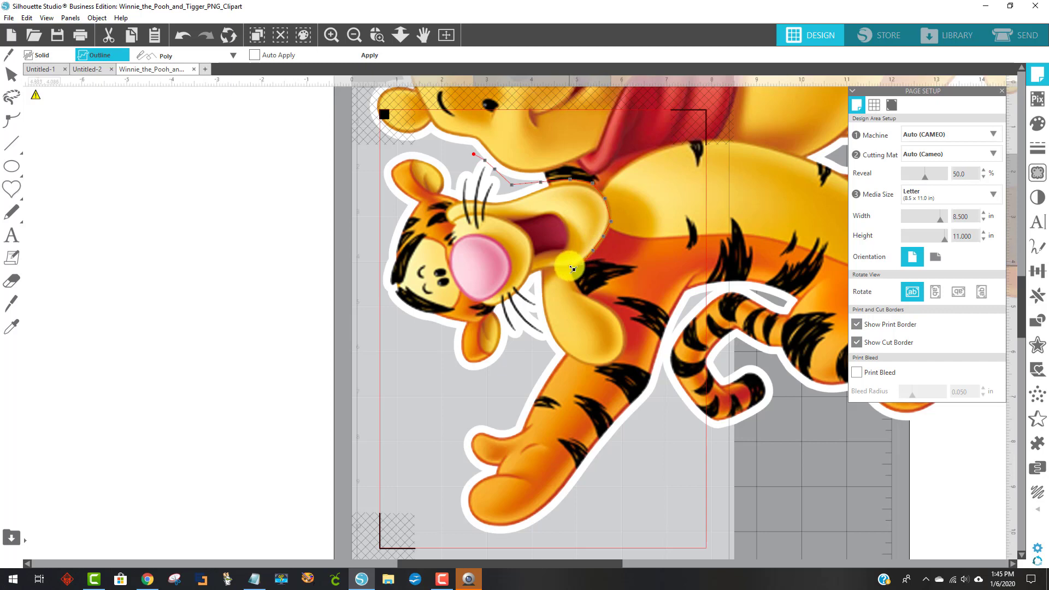
{"action": "left_click", "coordinate": [572, 266]}
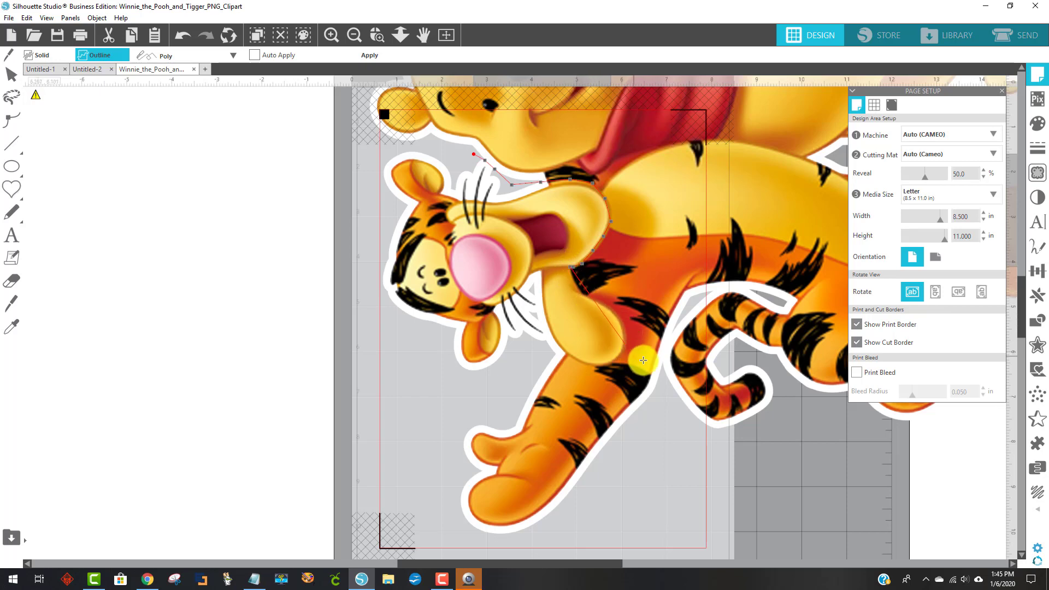
- Continue the knife line around Tigger's yellow chest and across his striped arm into the gap beside the tail, and apply the cut
{"action": "left_click", "coordinate": [574, 282]}
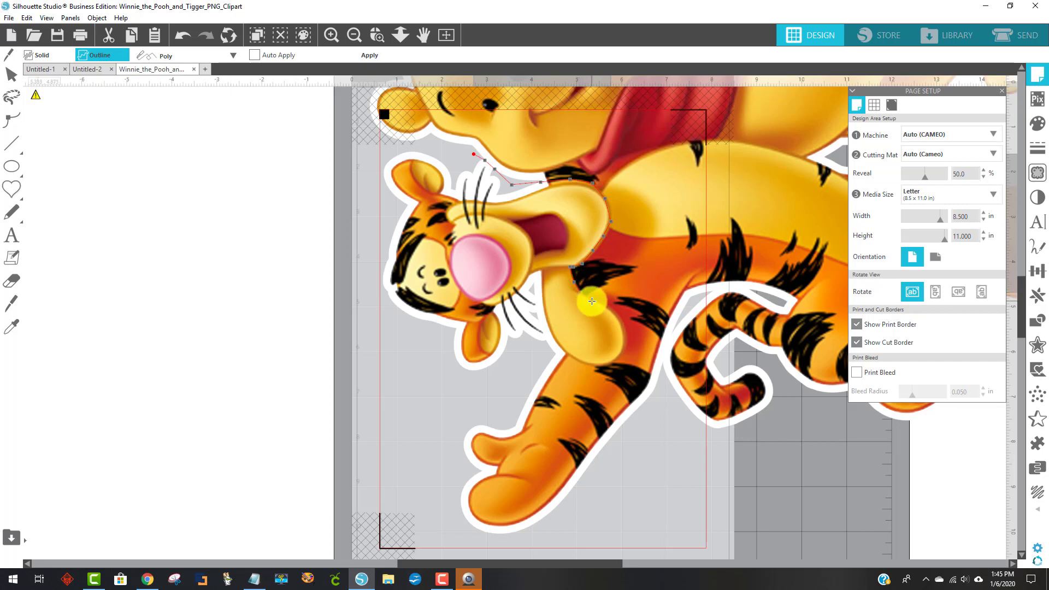
{"action": "left_click", "coordinate": [592, 301]}
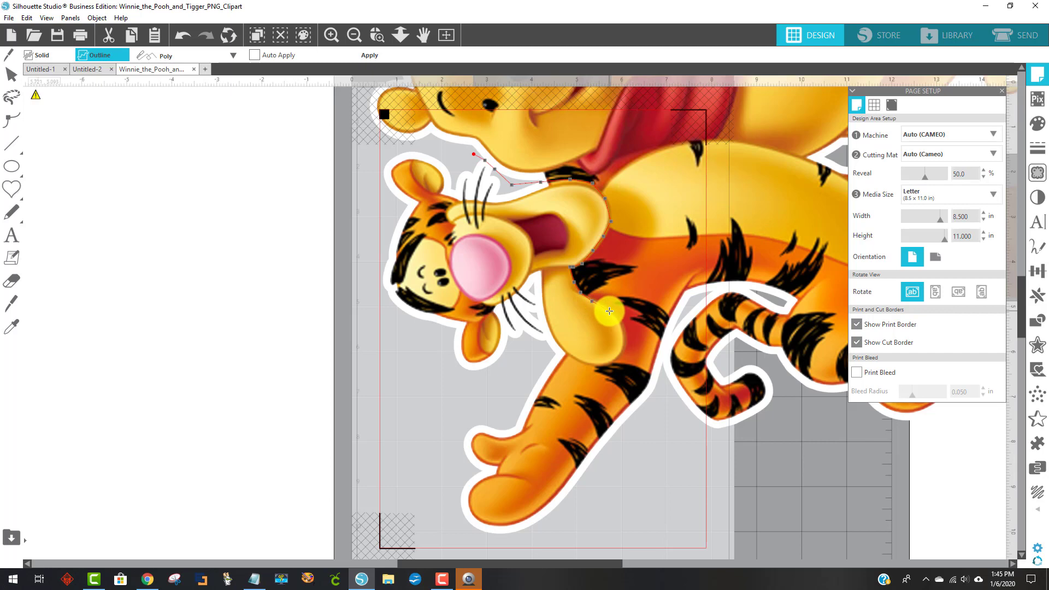
{"action": "left_click", "coordinate": [610, 308]}
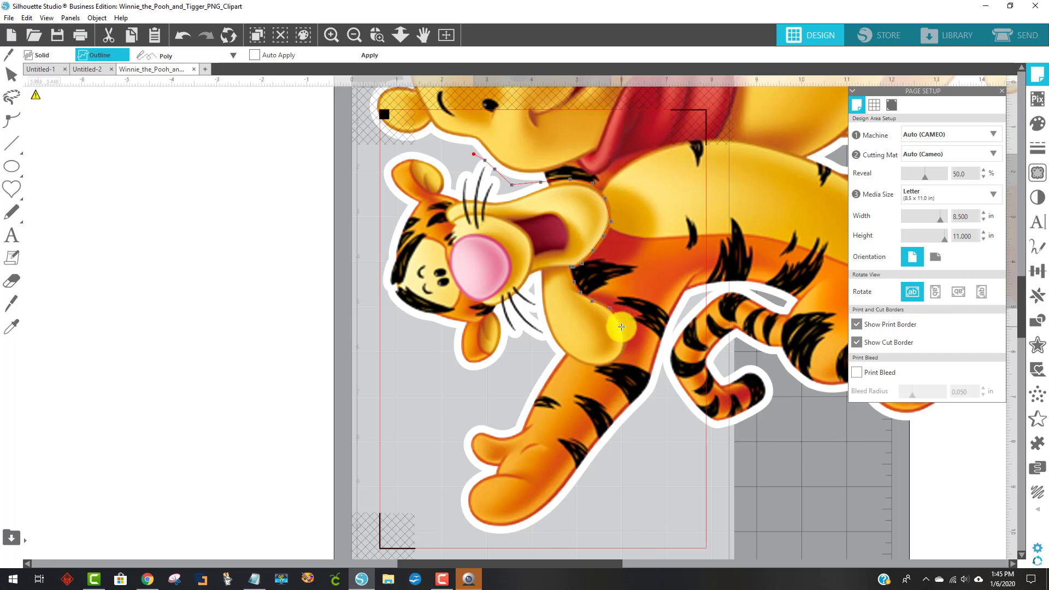
{"action": "left_click", "coordinate": [622, 326]}
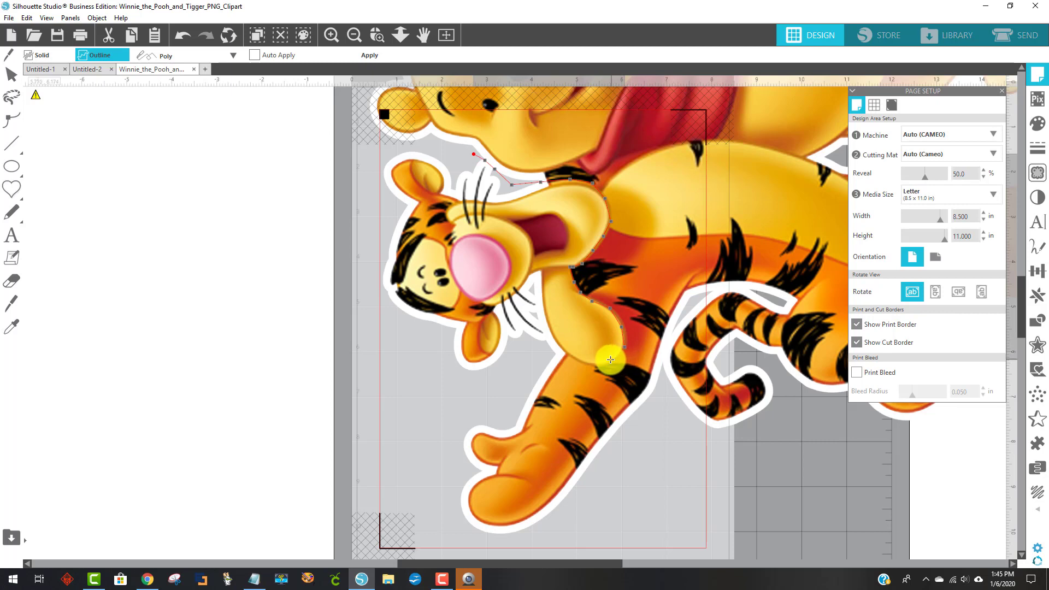
{"action": "left_click", "coordinate": [639, 367]}
{"action": "left_click", "coordinate": [650, 376]}
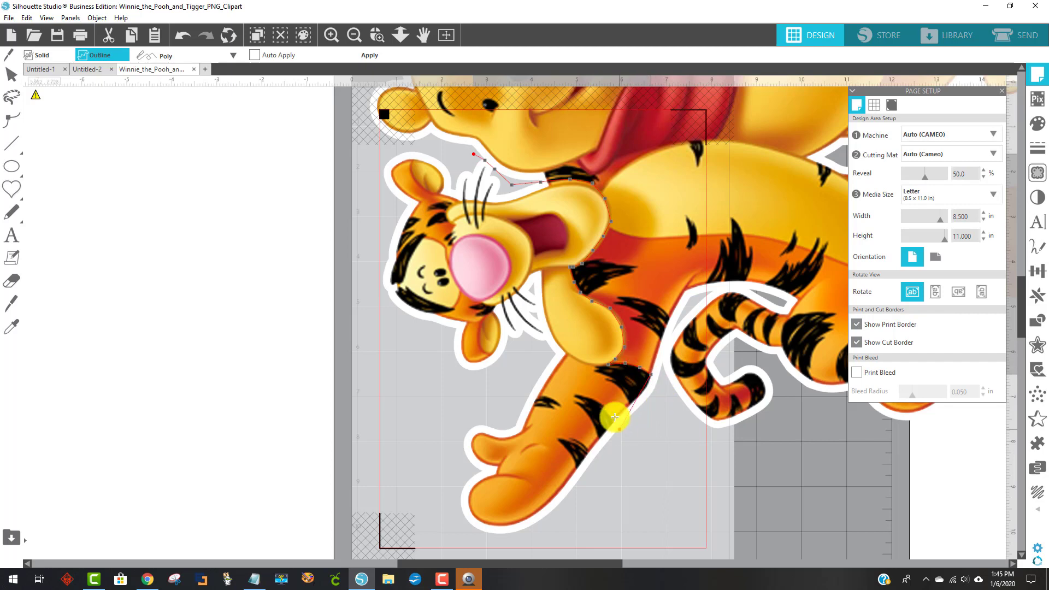
{"action": "left_click", "coordinate": [711, 493]}
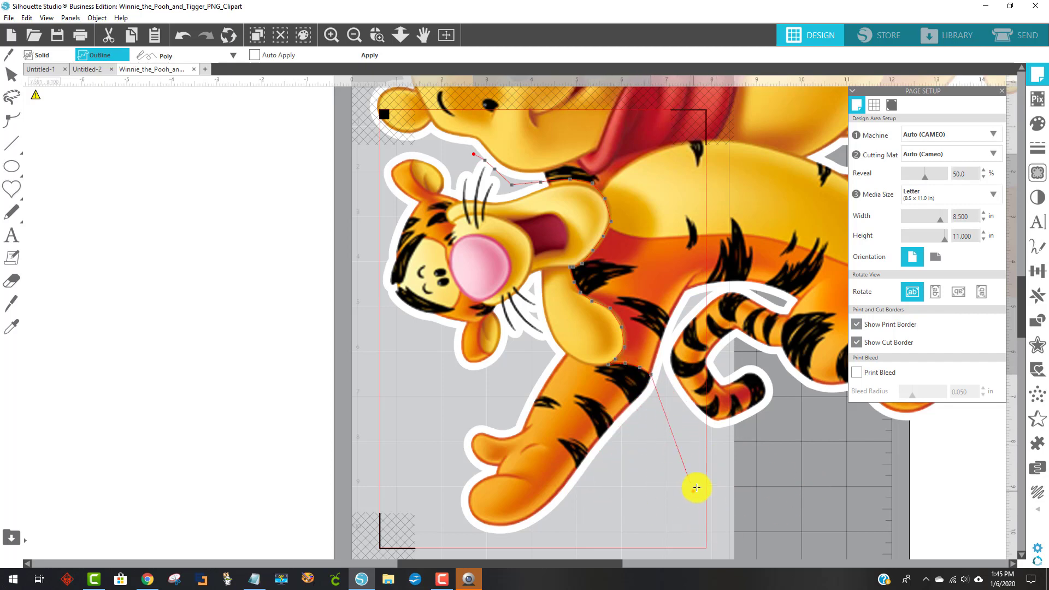
{"action": "double_click", "coordinate": [668, 382]}
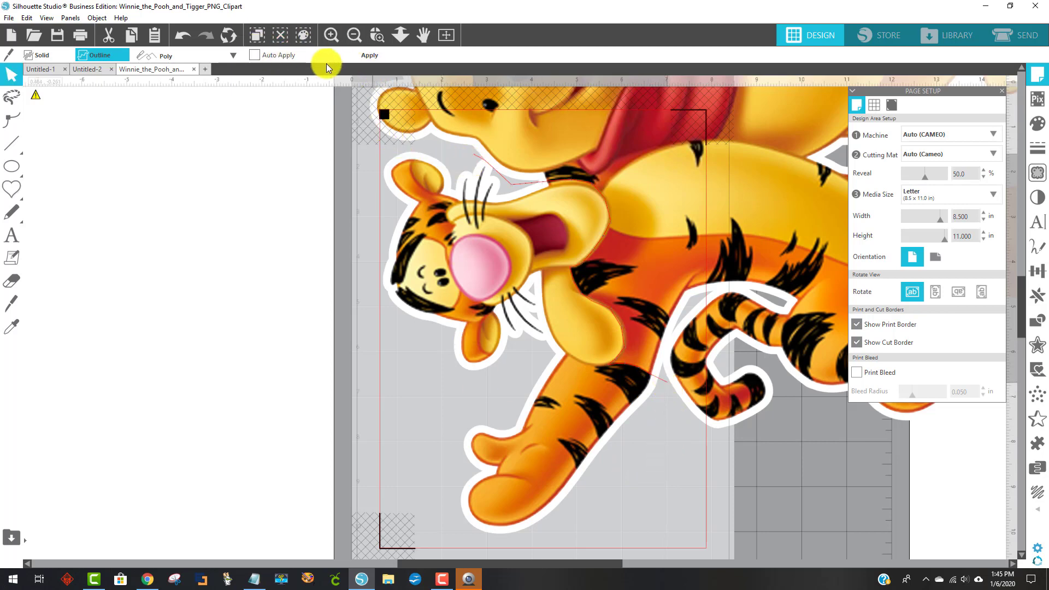
{"action": "left_click", "coordinate": [368, 56]}
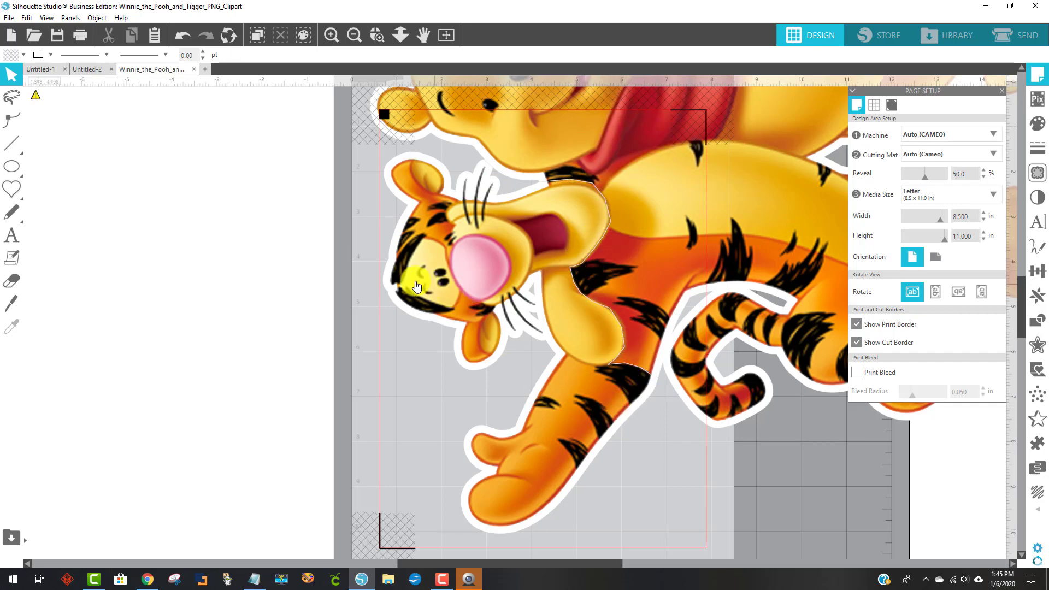
- Group the cut-off Tigger head and arm with its white border and move it off the mat to the left
{"action": "left_click_drag", "start_coordinate": [287, 181], "coordinate": [451, 277]}
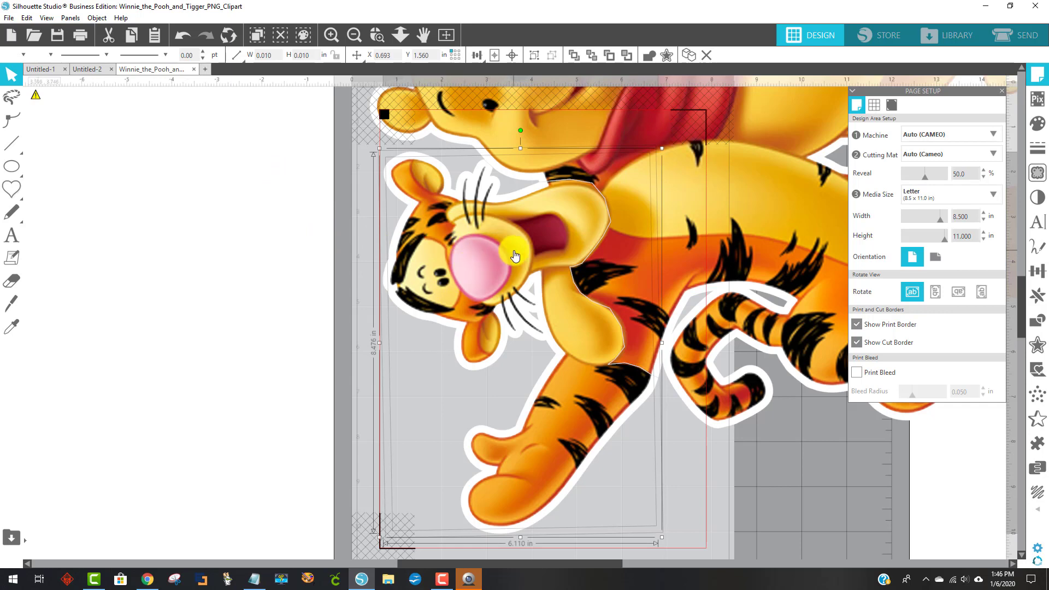
{"action": "right_click", "coordinate": [462, 255]}
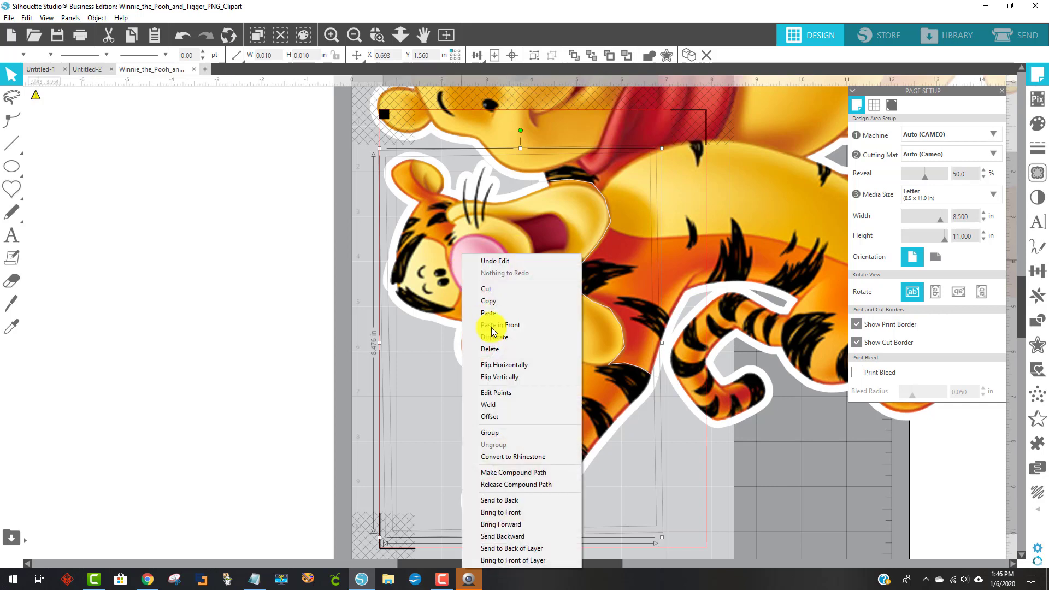
{"action": "left_click", "coordinate": [517, 433]}
{"action": "left_click_drag", "start_coordinate": [543, 236], "coordinate": [134, 141]}
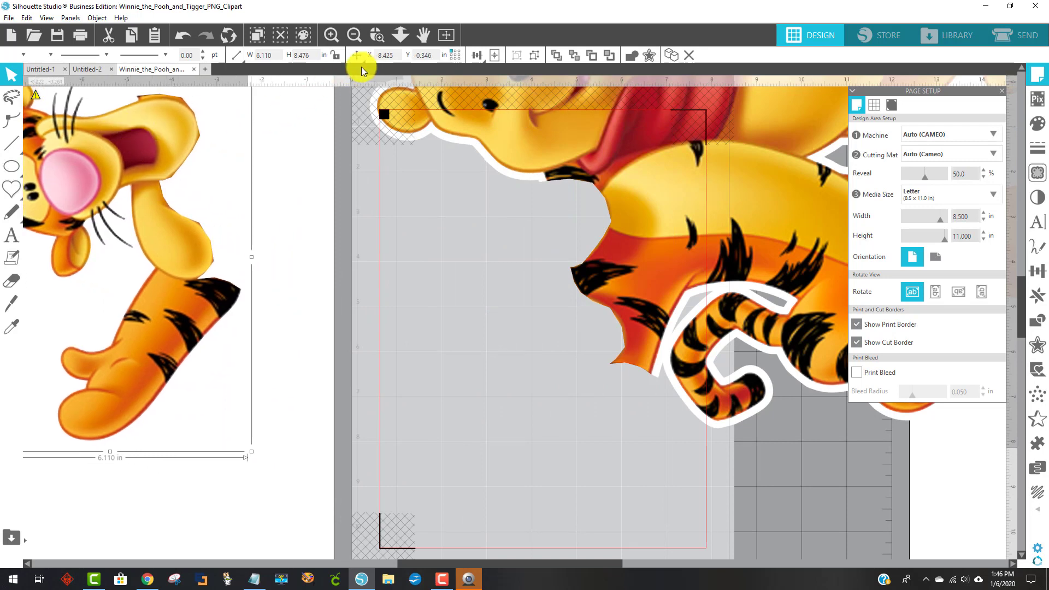
{"action": "left_click", "coordinate": [356, 37]}
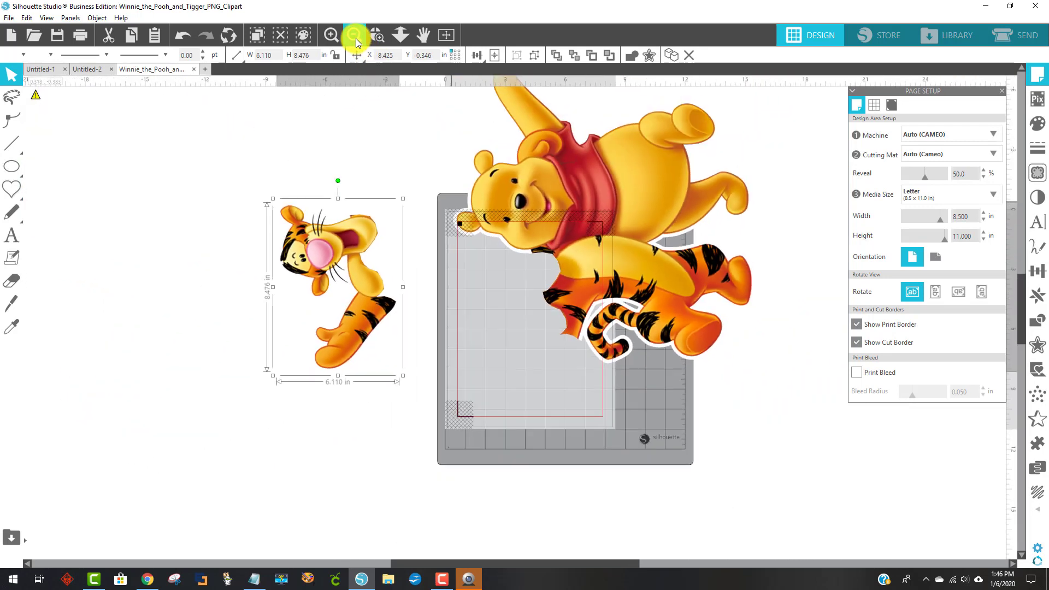
{"action": "left_click", "coordinate": [633, 280]}
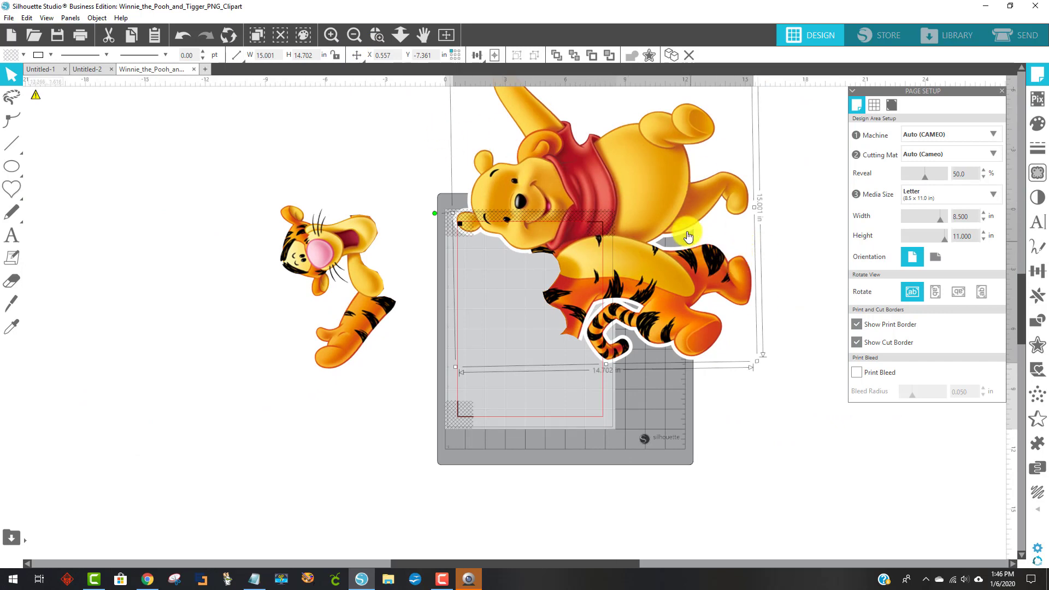
{"action": "right_click", "coordinate": [674, 214]}
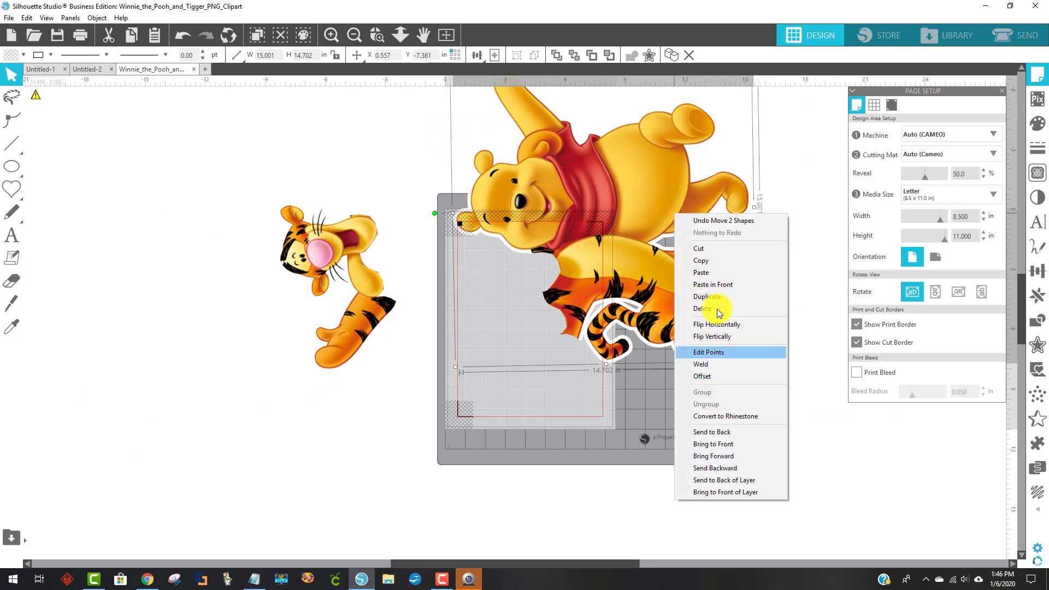
{"action": "left_click", "coordinate": [809, 199]}
{"action": "left_click", "coordinate": [735, 191]}
{"action": "right_click", "coordinate": [734, 191]}
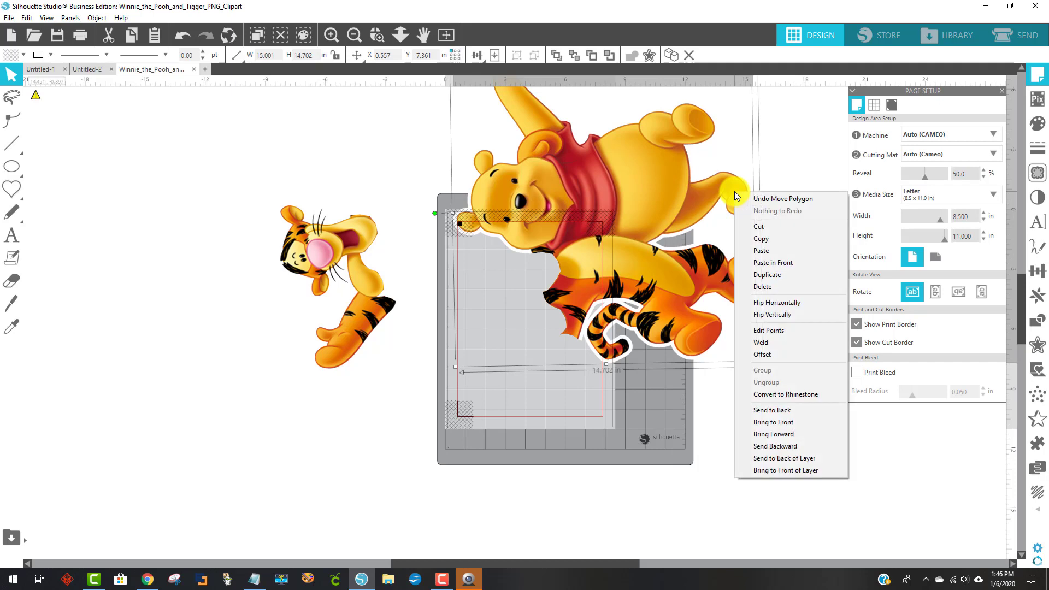
{"action": "left_click", "coordinate": [788, 166]}
- Group the remaining character image with its border and move it down so Pooh's head and raised arm lie over the page's cut area
{"action": "left_click", "coordinate": [692, 132]}
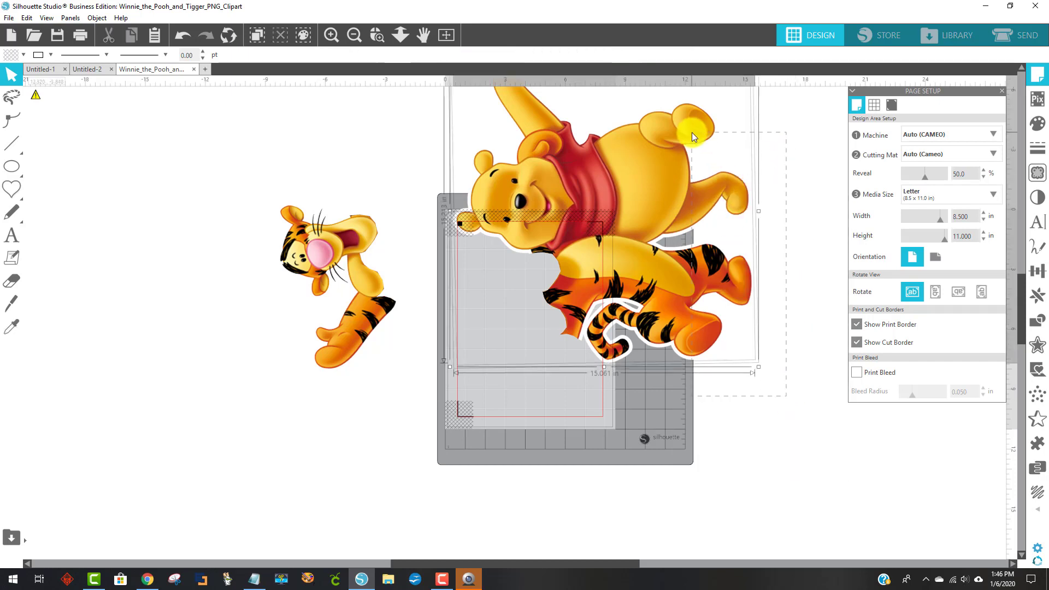
{"action": "right_click", "coordinate": [626, 182]}
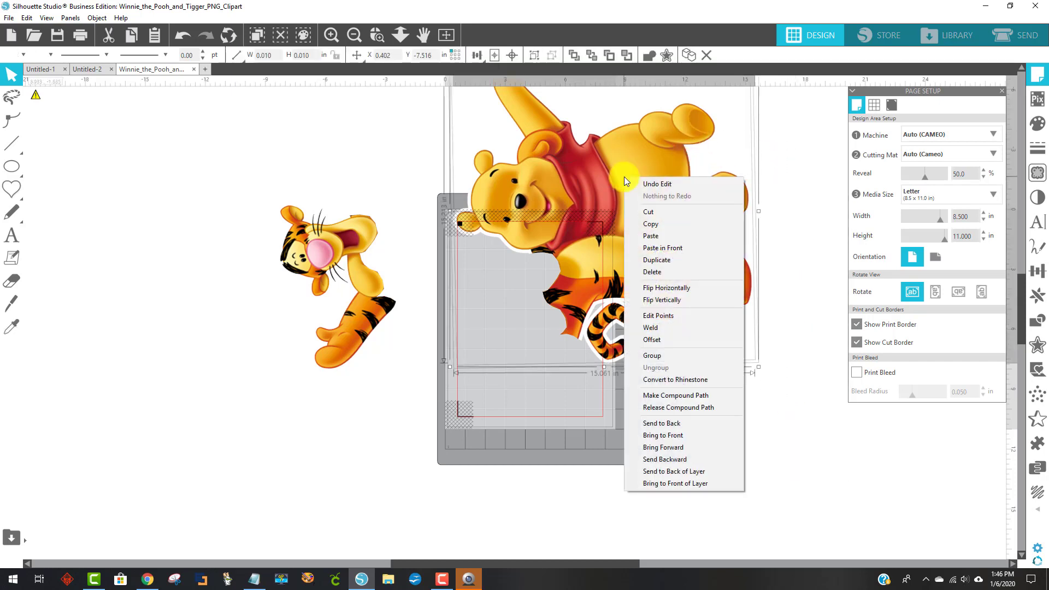
{"action": "left_click", "coordinate": [673, 355]}
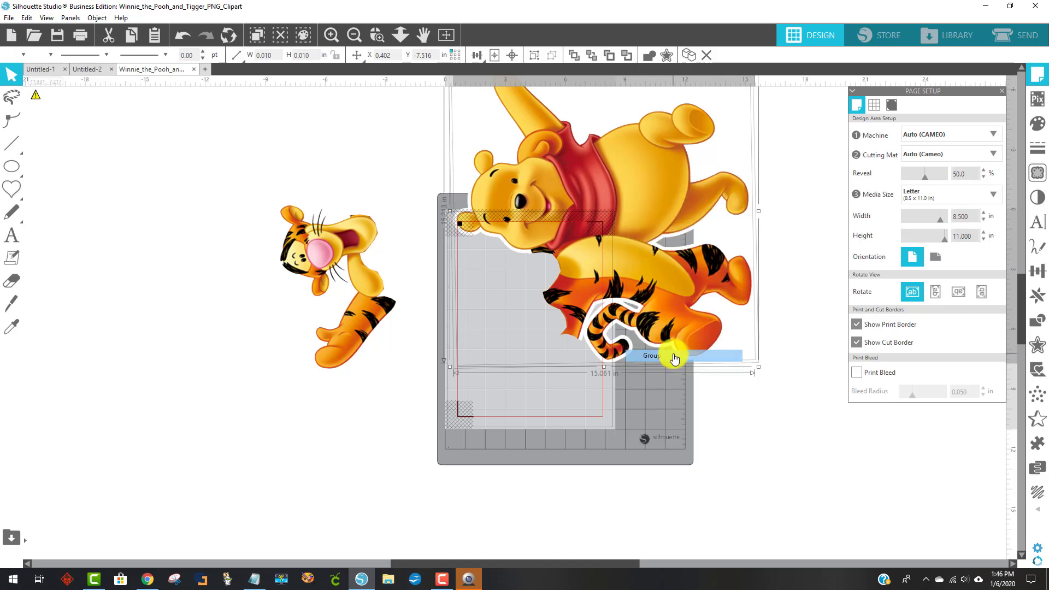
{"action": "left_click", "coordinate": [763, 346]}
{"action": "left_click_drag", "start_coordinate": [625, 216], "coordinate": [634, 349]}
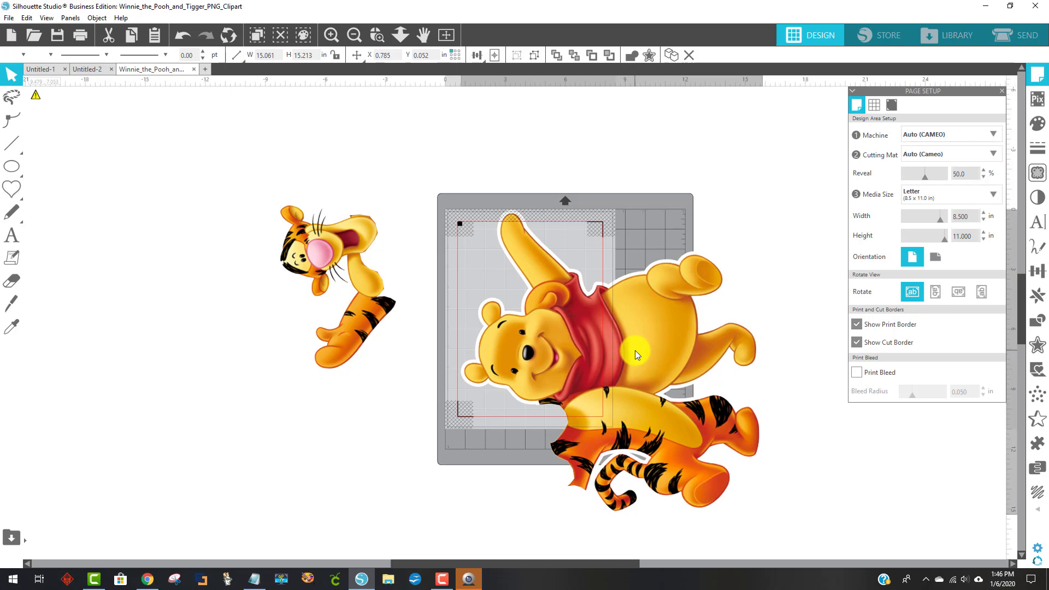
{"action": "key", "text": "Escape"}
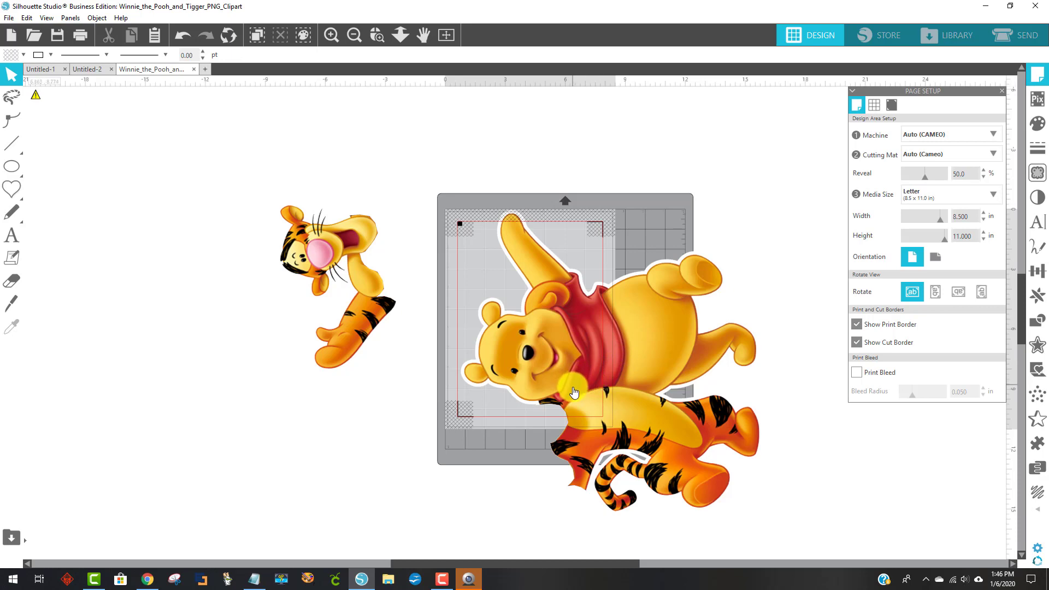
- Nudge the grouped character image so Pooh's head, ears and raised arm with their white border sit inside the page's cut area
{"action": "left_click_drag", "start_coordinate": [584, 320], "coordinate": [582, 326]}
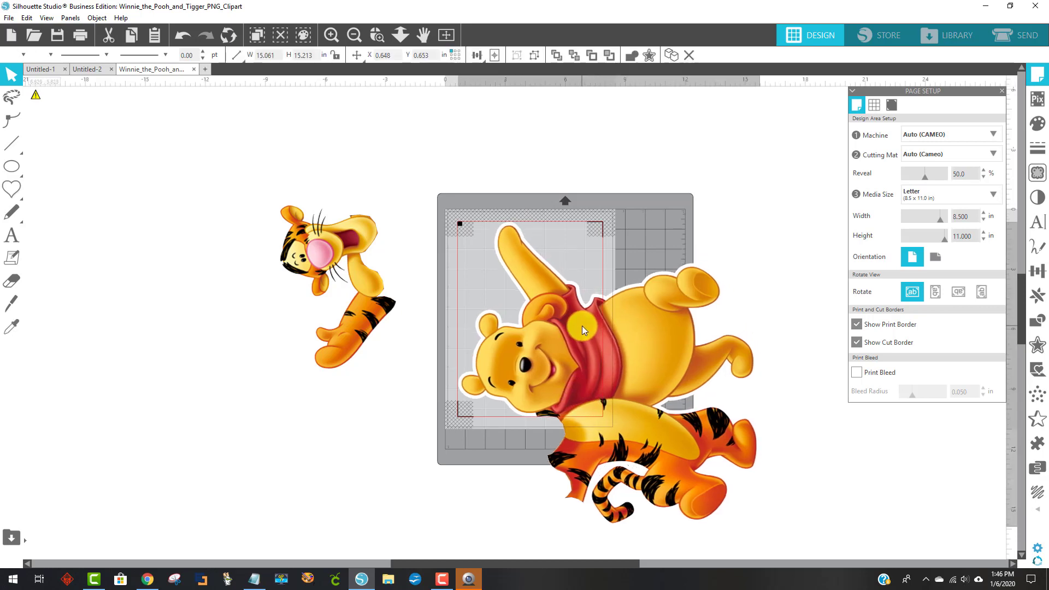
{"action": "key", "text": "Escape"}
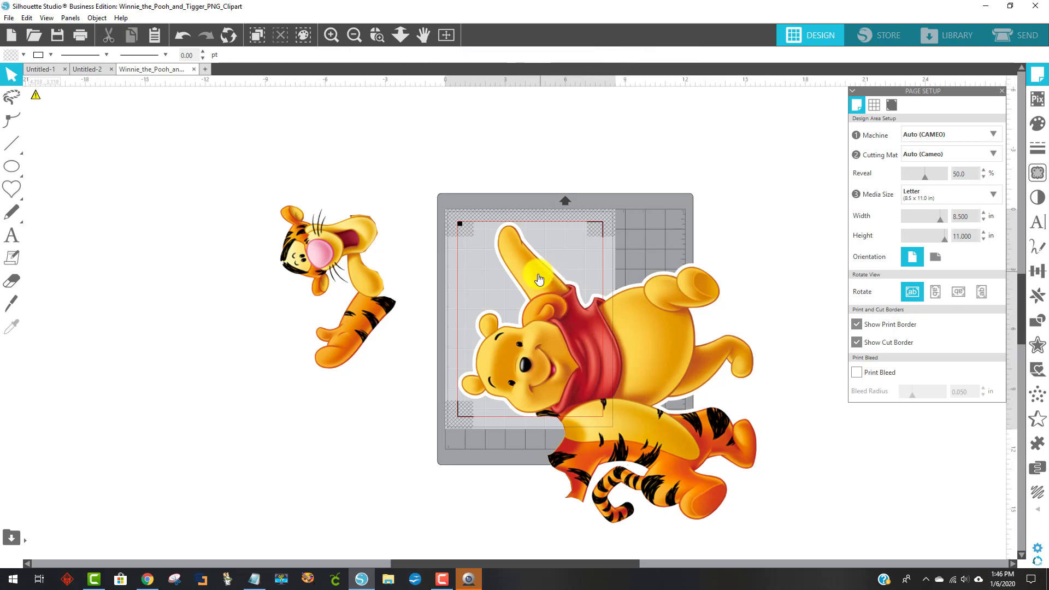
{"action": "left_click", "coordinate": [565, 368]}
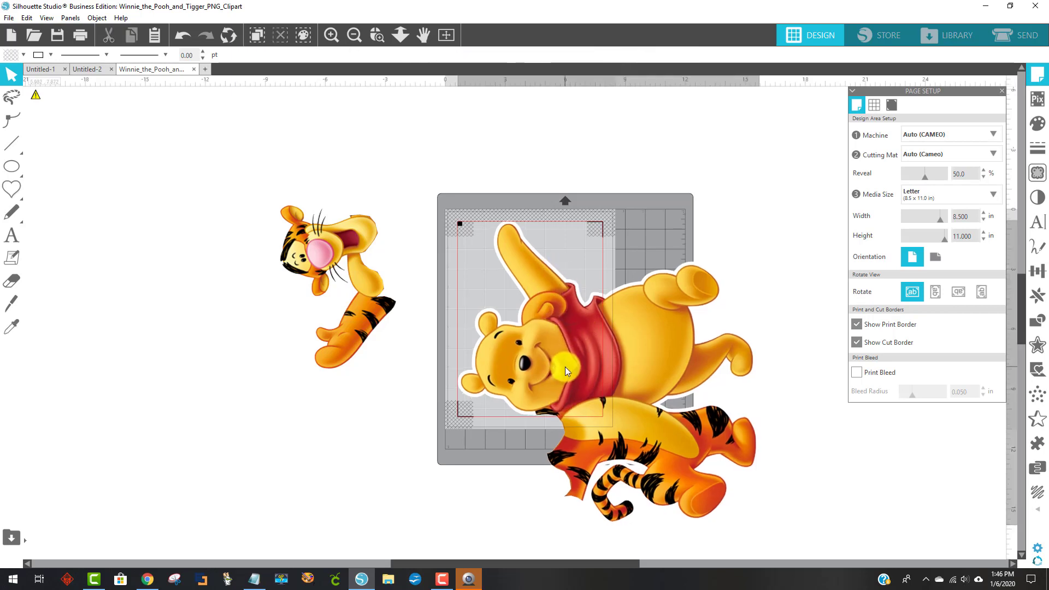
{"action": "left_click_drag", "start_coordinate": [564, 366], "coordinate": [564, 368]}
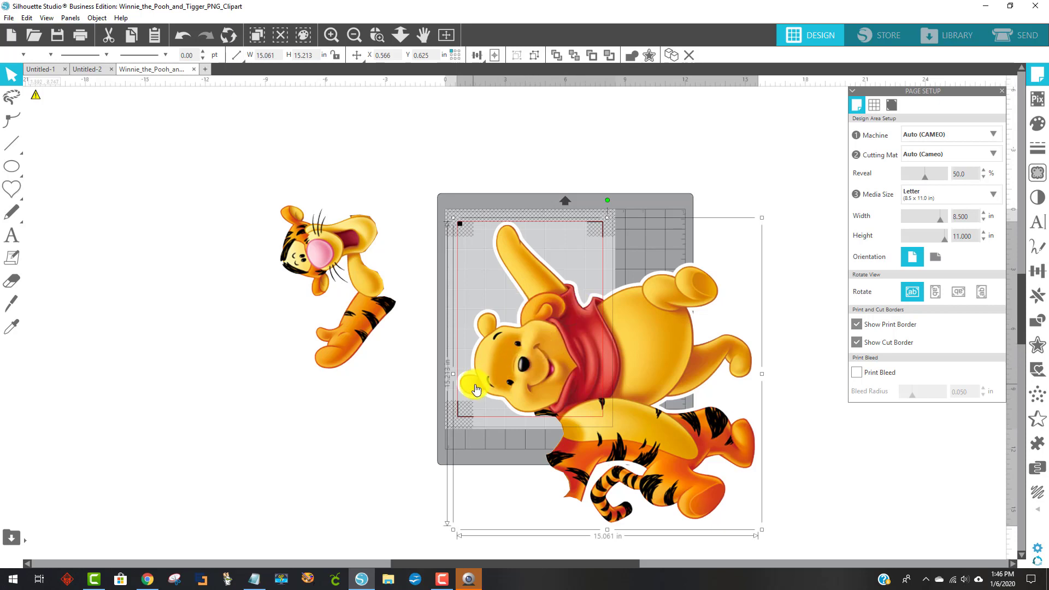
{"action": "left_click_drag", "start_coordinate": [495, 375], "coordinate": [496, 373]}
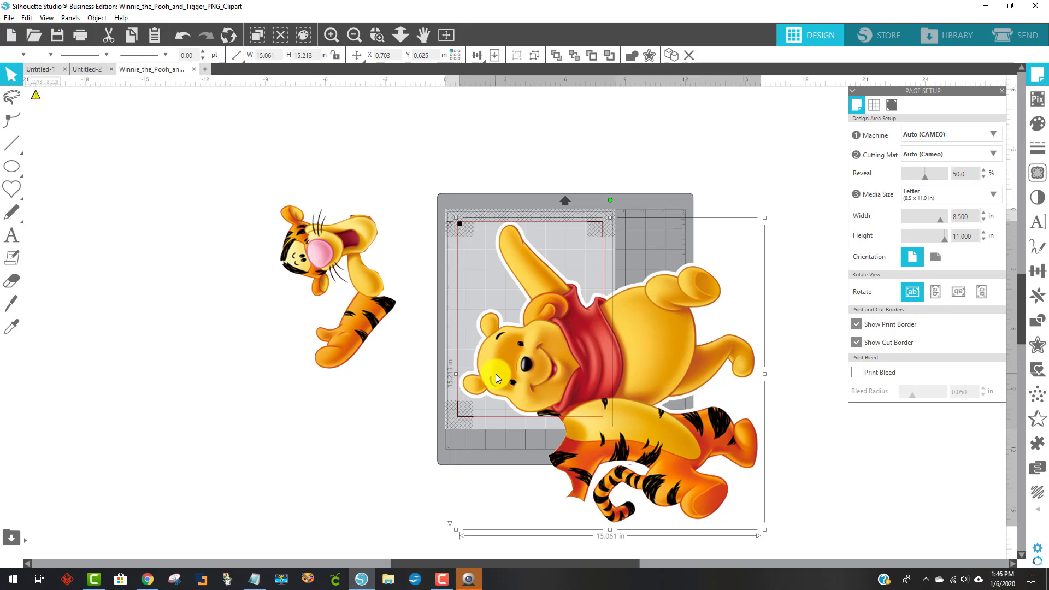
- Examine the white border around Pooh's raised arm, ears and chin against the cut border and registration marks
{"action": "left_click", "coordinate": [377, 35]}
{"action": "left_click_drag", "start_coordinate": [441, 150], "coordinate": [562, 235]}
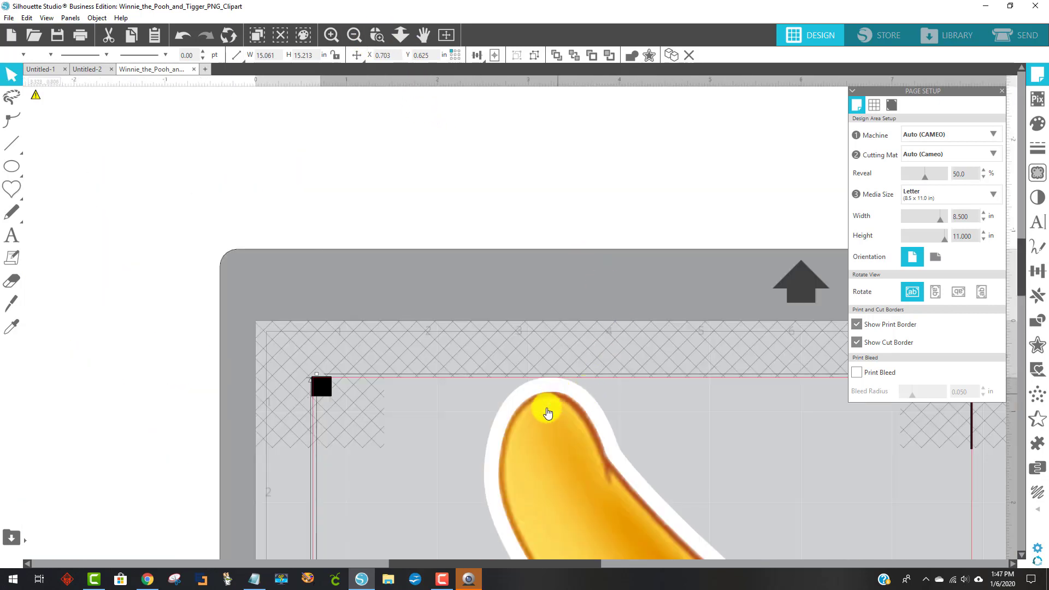
{"action": "scroll", "coordinate": [572, 327], "scroll_direction": "down", "scroll_amount": 1}
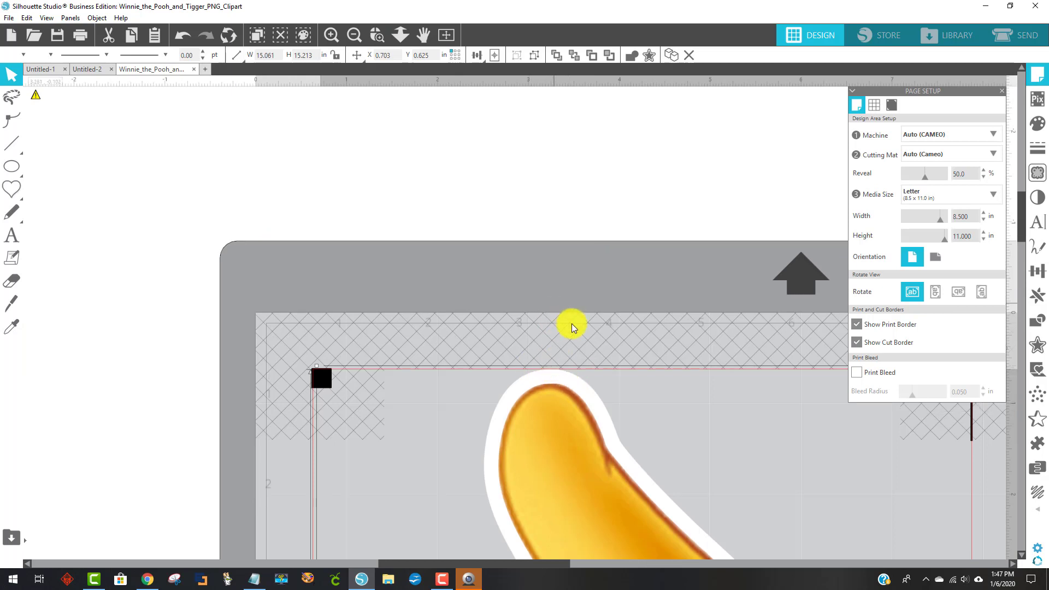
{"action": "scroll", "coordinate": [572, 327], "scroll_direction": "down", "scroll_amount": 10}
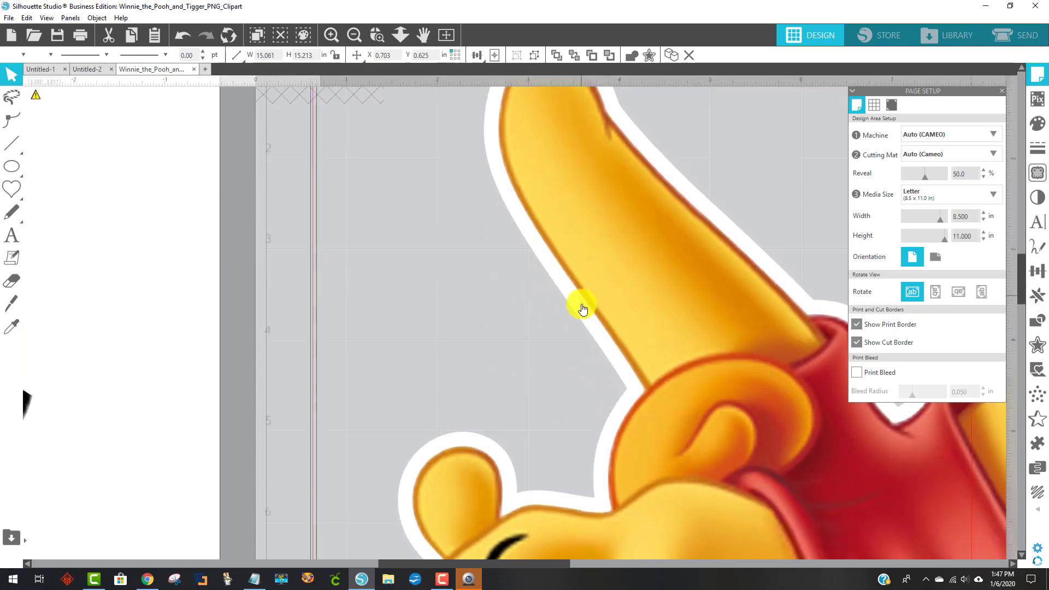
{"action": "scroll", "coordinate": [583, 309], "scroll_direction": "down", "scroll_amount": 8}
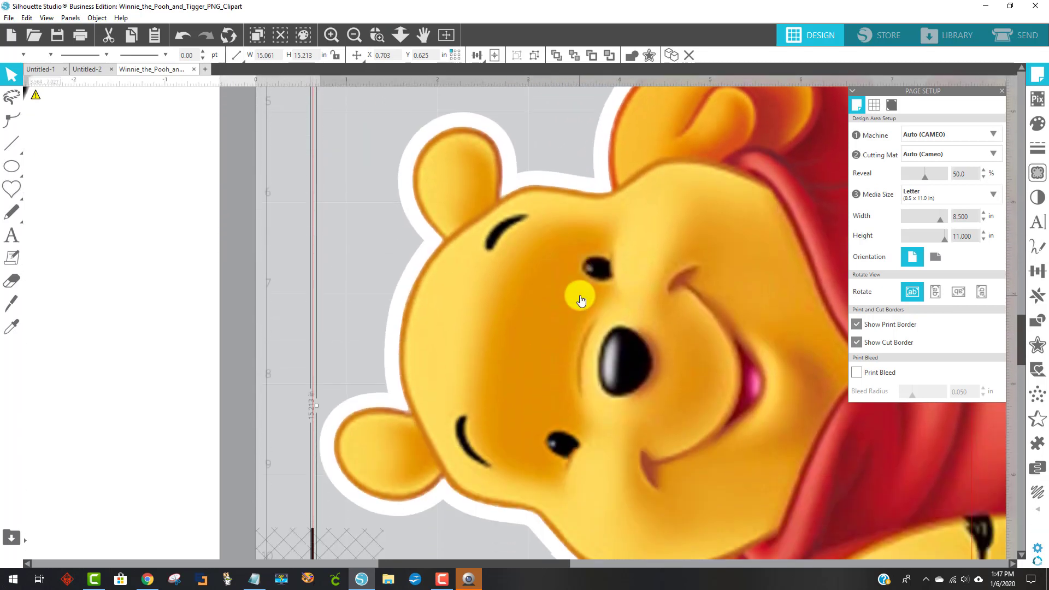
{"action": "scroll", "coordinate": [581, 300], "scroll_direction": "down", "scroll_amount": 3}
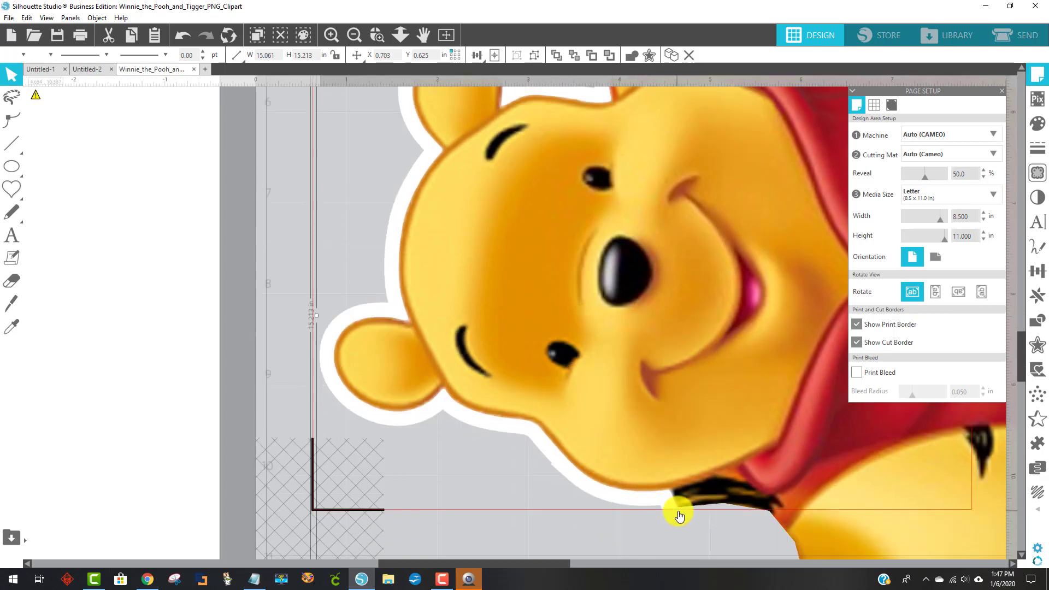
{"action": "left_click", "coordinate": [354, 36]}
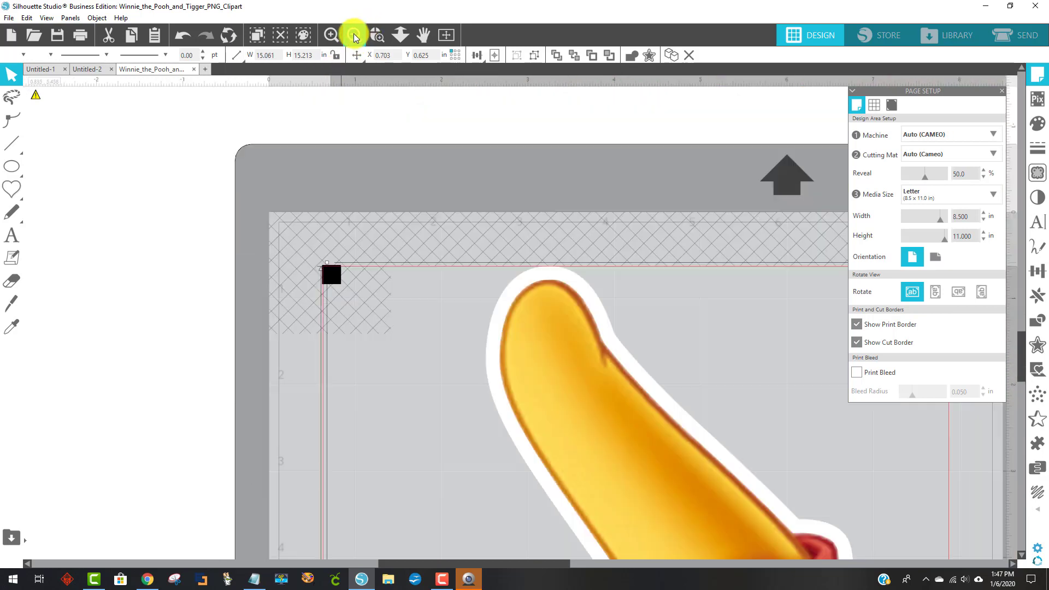
{"action": "left_click", "coordinate": [354, 36]}
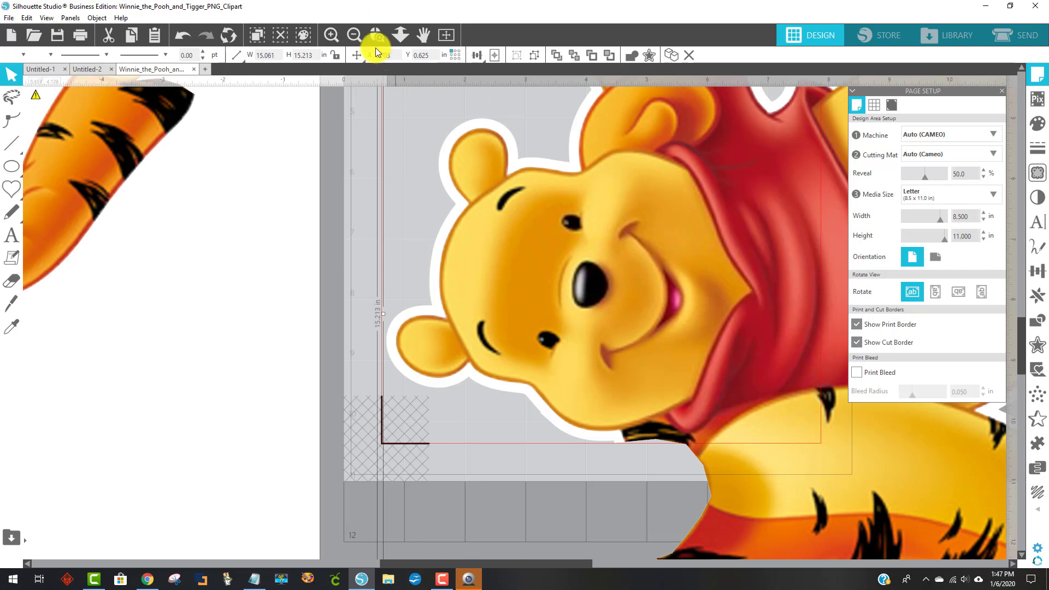
{"action": "left_click", "coordinate": [354, 35]}
{"action": "scroll", "coordinate": [739, 304], "scroll_direction": "up", "scroll_amount": 4}
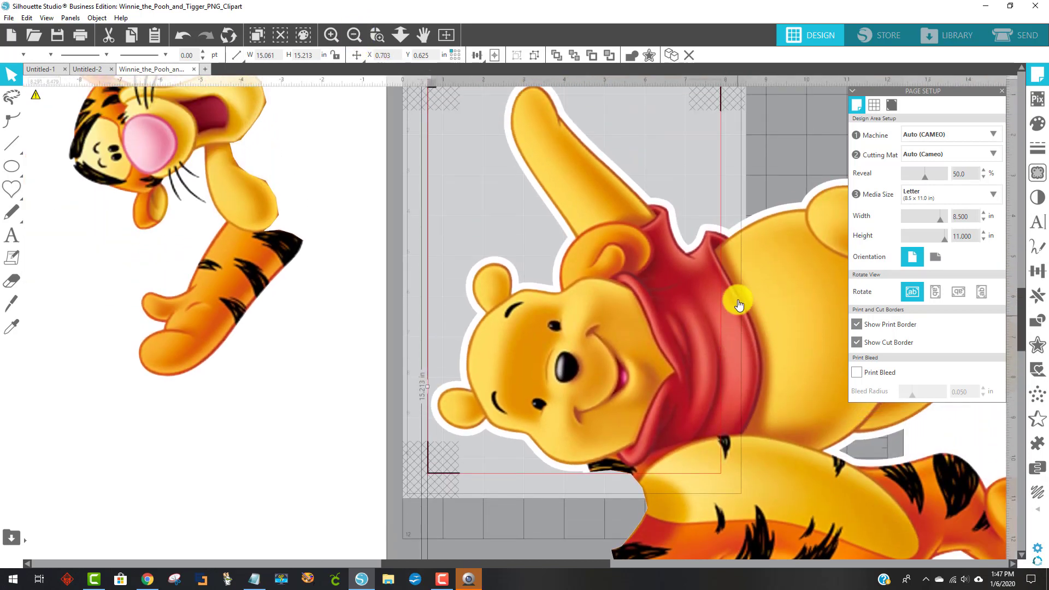
{"action": "scroll", "coordinate": [738, 305], "scroll_direction": "up", "scroll_amount": 2}
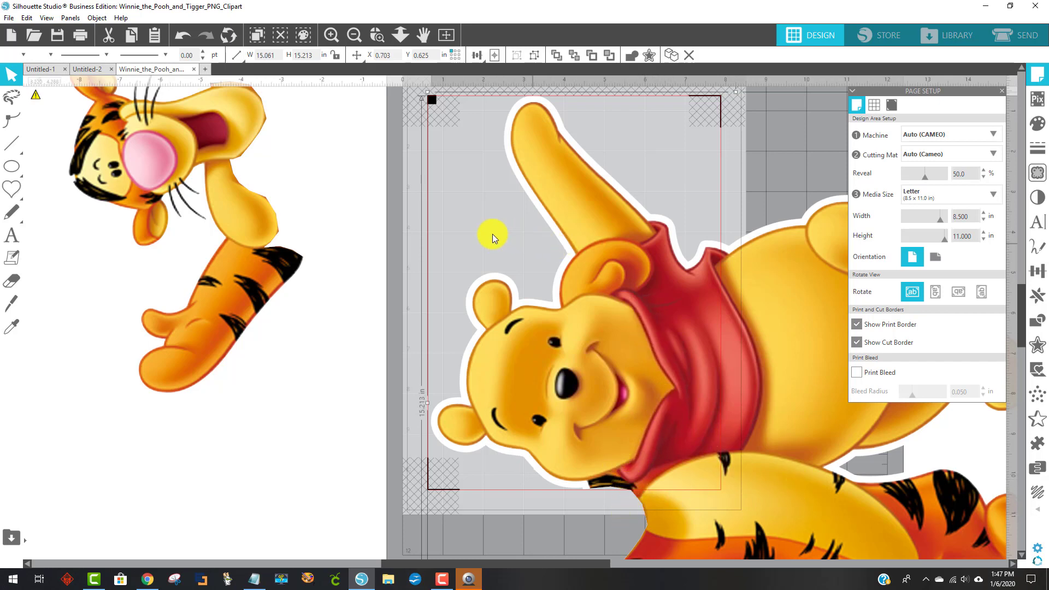
- With the Knife tool, start a cut line outside the border above Pooh's shirt and trace between his arm and sleeve to the collar
{"action": "left_click", "coordinate": [13, 306]}
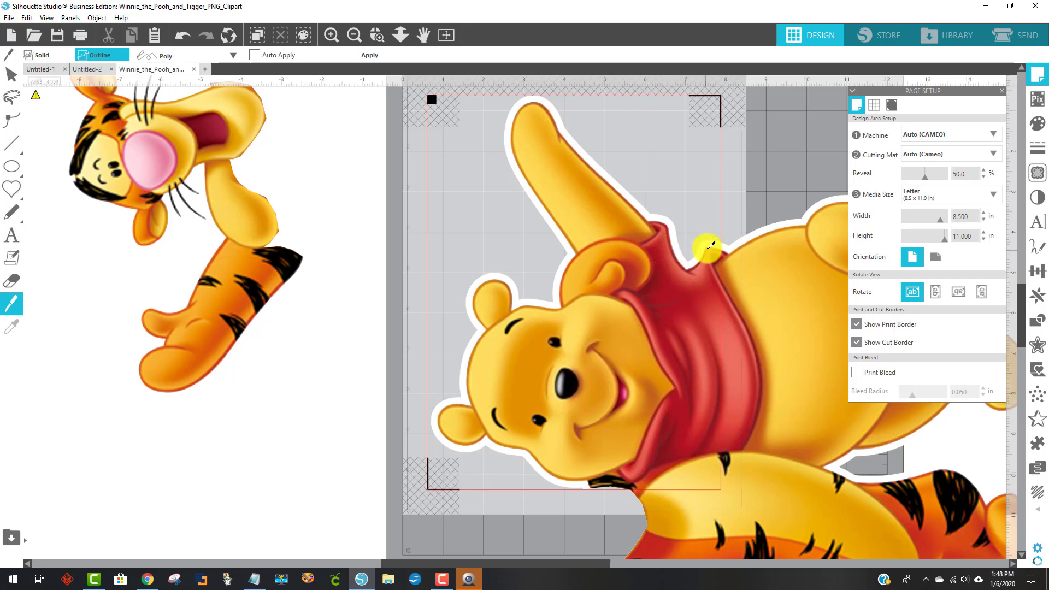
{"action": "left_click", "coordinate": [654, 211]}
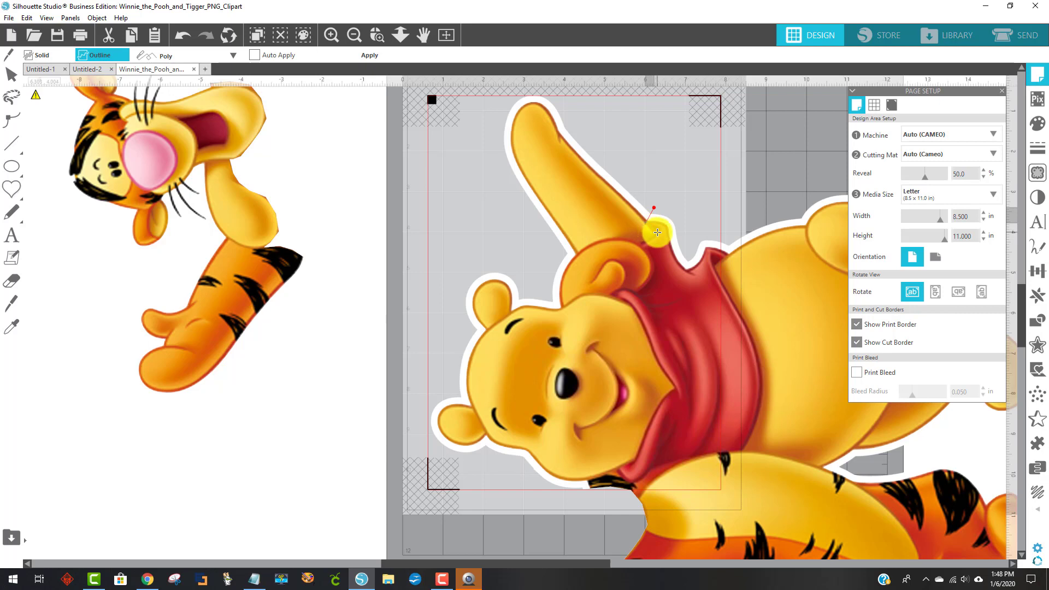
{"action": "left_click", "coordinate": [657, 232]}
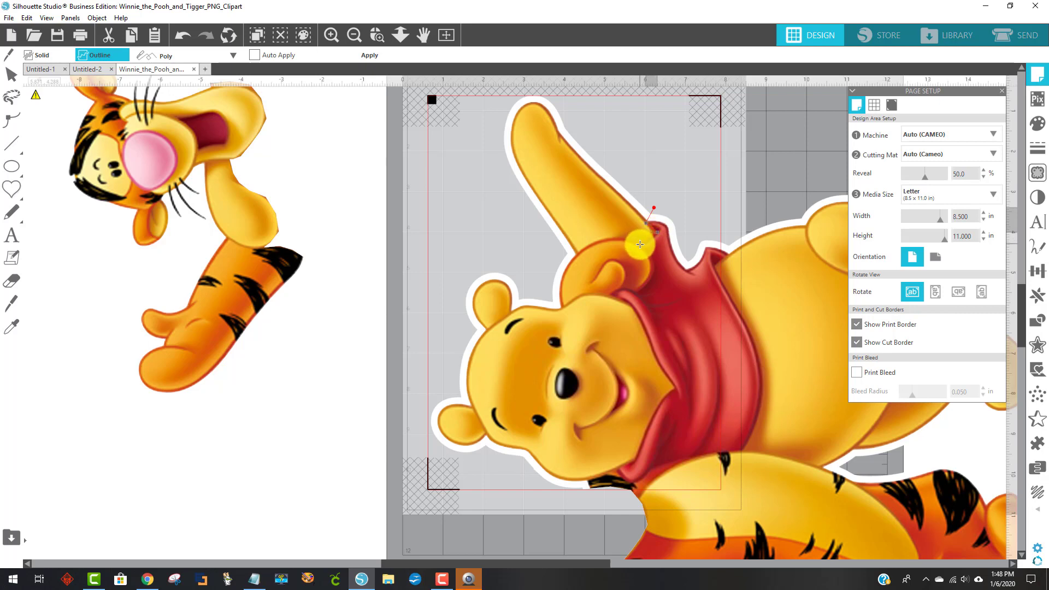
{"action": "left_click", "coordinate": [640, 243]}
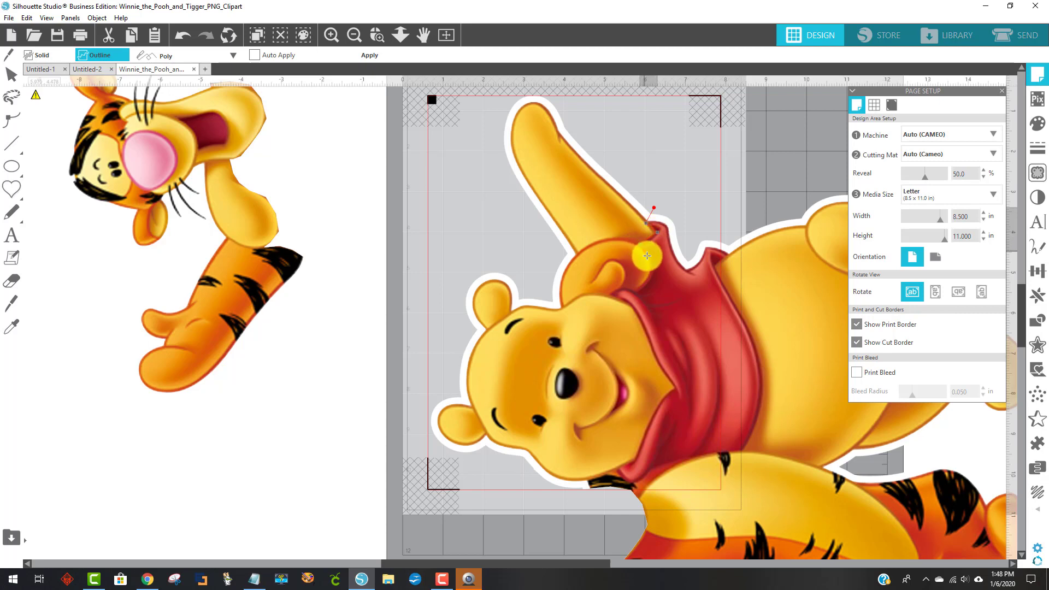
{"action": "left_click", "coordinate": [644, 251]}
{"action": "left_click", "coordinate": [648, 278]}
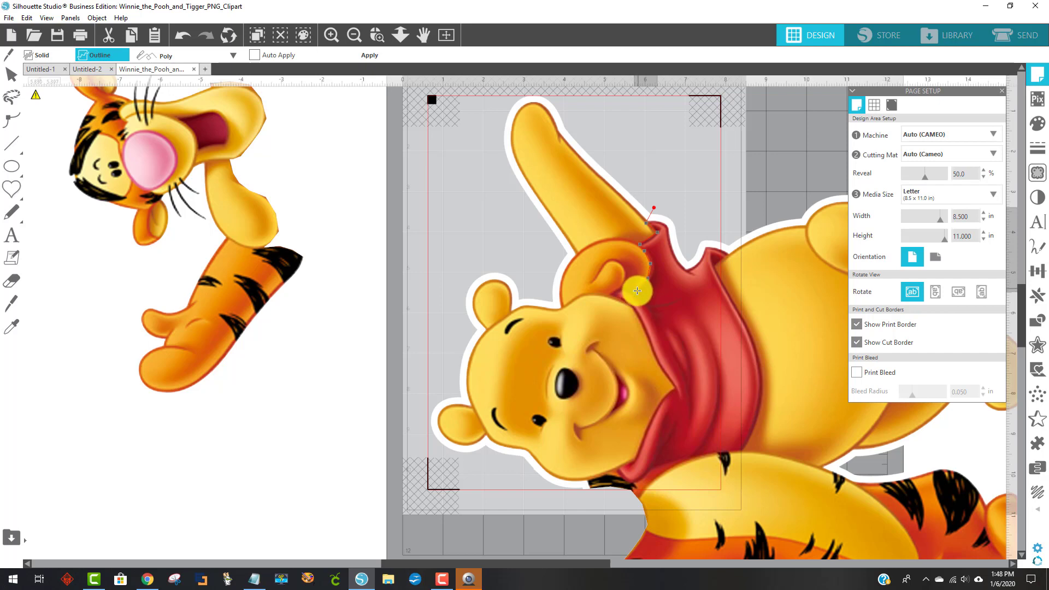
{"action": "left_click", "coordinate": [634, 292]}
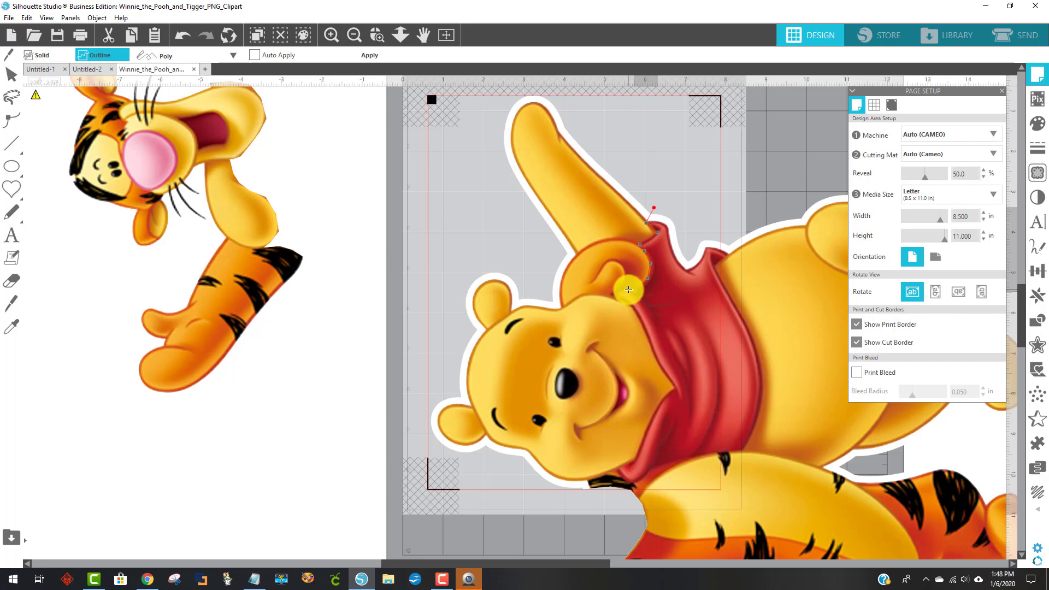
{"action": "left_click", "coordinate": [628, 289]}
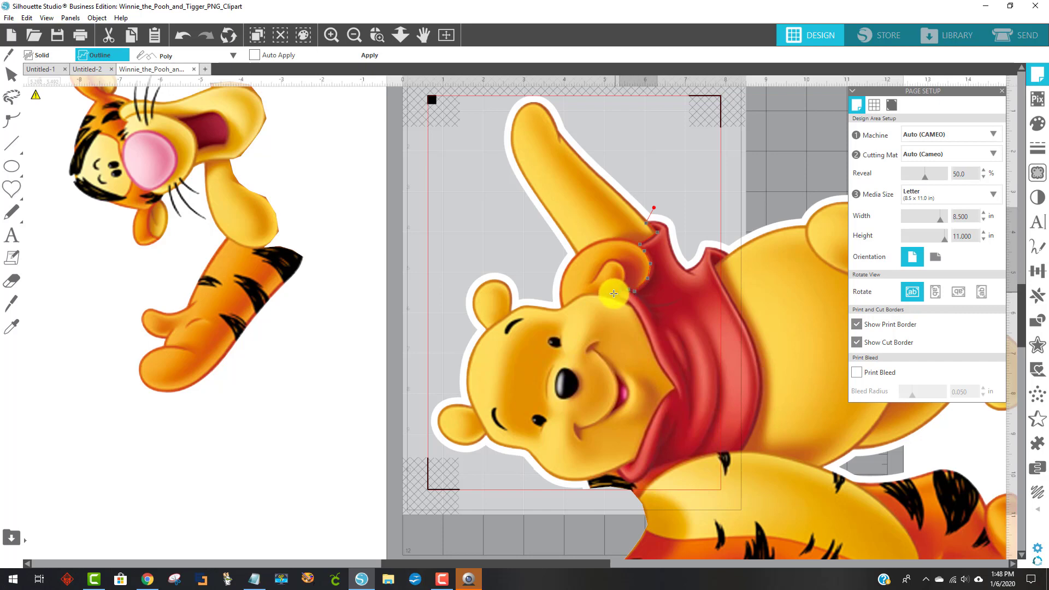
{"action": "left_click", "coordinate": [612, 298]}
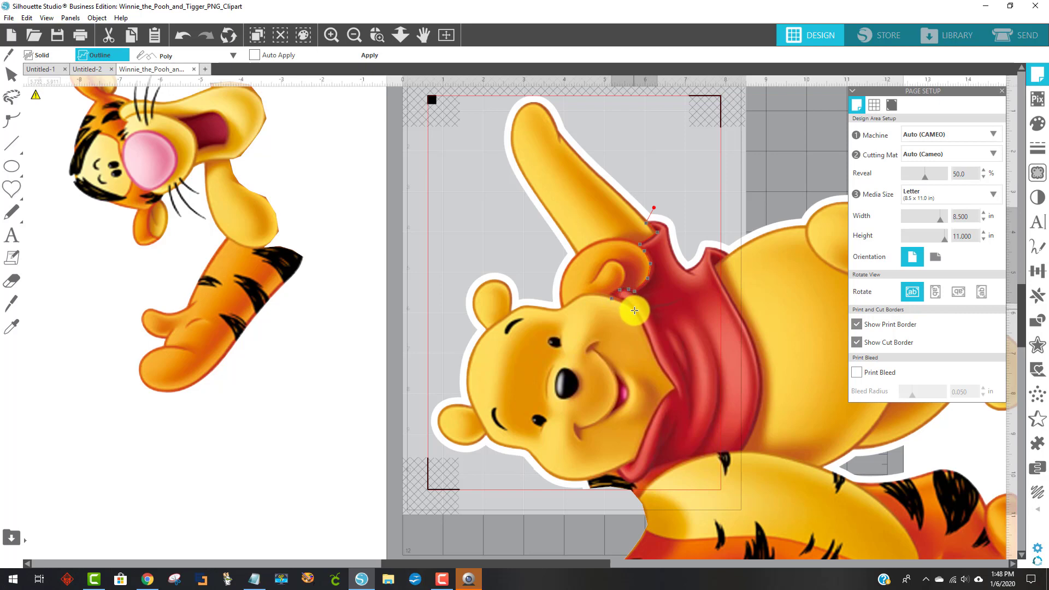
- Continue the knife line along the edge between Pooh's face and red collar, around the pointed cheek and down toward his chin
{"action": "left_click", "coordinate": [636, 313]}
{"action": "left_click", "coordinate": [648, 338]}
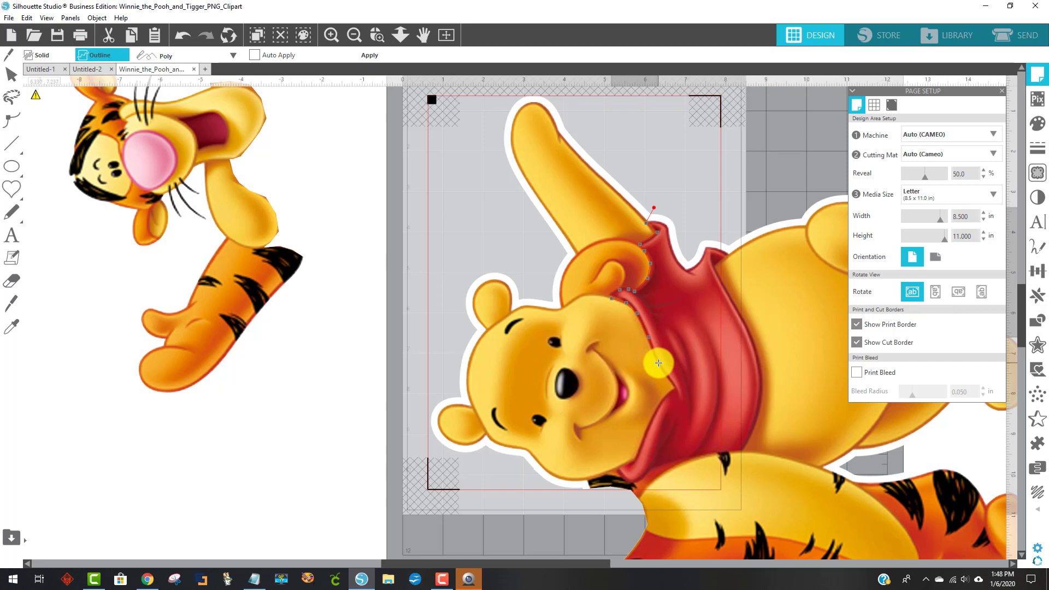
{"action": "left_click", "coordinate": [658, 363]}
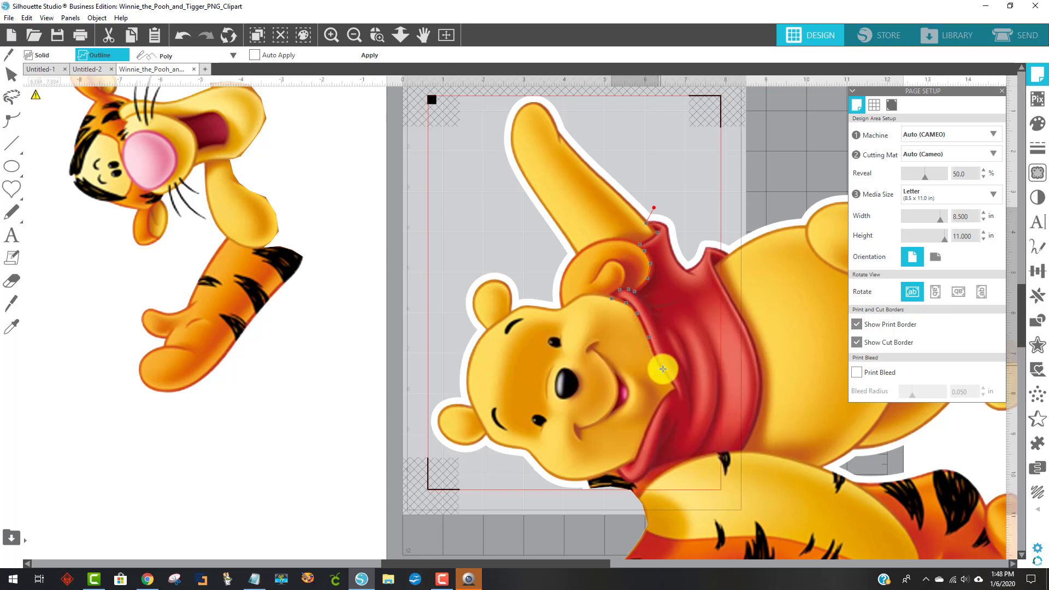
{"action": "left_click", "coordinate": [667, 396]}
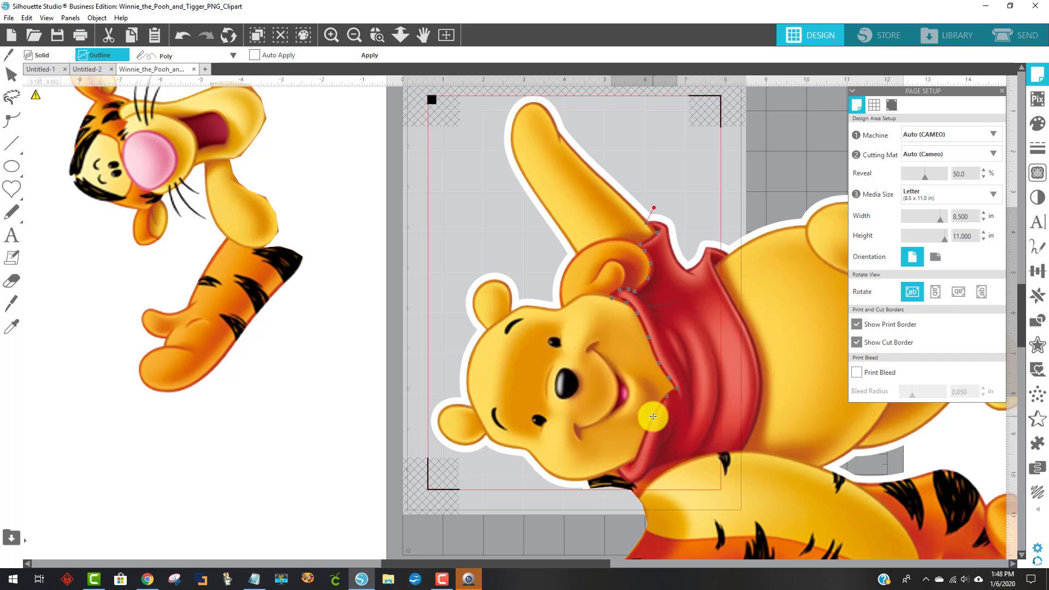
{"action": "left_click", "coordinate": [653, 417]}
{"action": "left_click", "coordinate": [646, 434]}
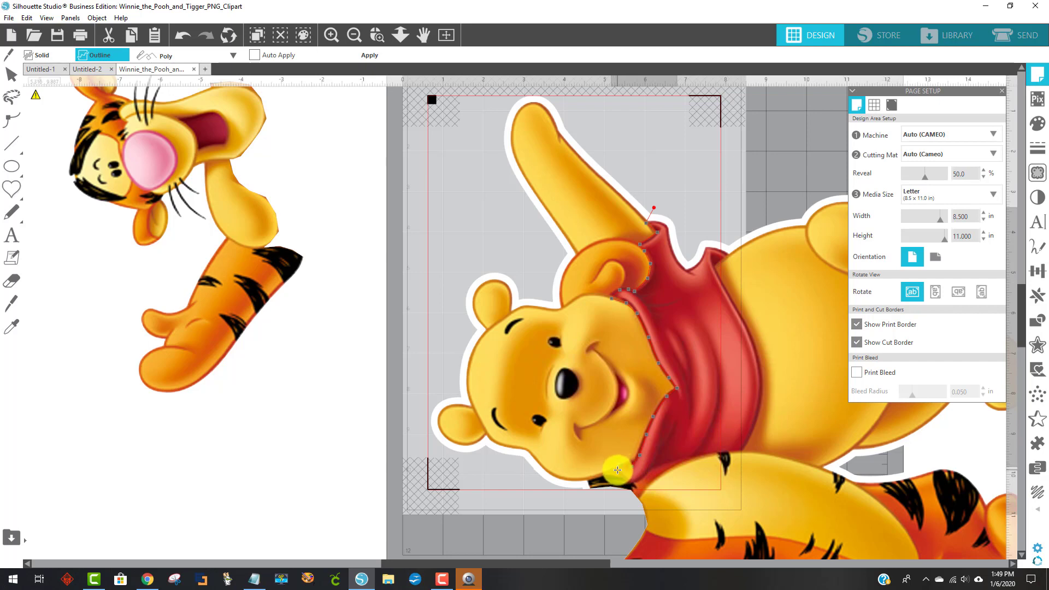
- Finish the knife line around the collar's lower end and past the image edge near Tigger's black stripe, and apply the cut
{"action": "left_click", "coordinate": [632, 467]}
{"action": "left_click", "coordinate": [622, 465]}
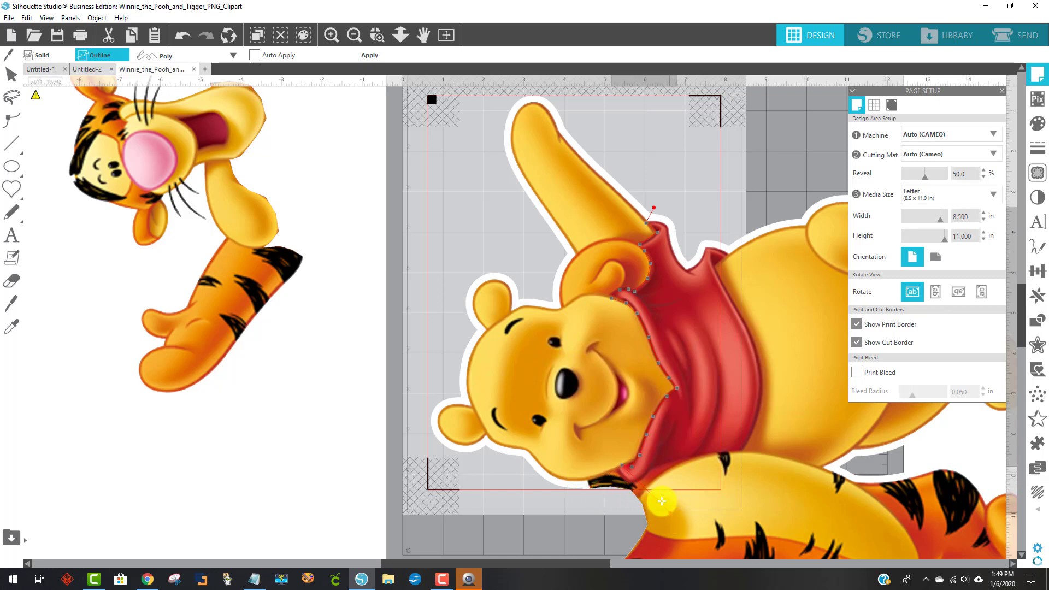
{"action": "left_click", "coordinate": [627, 475]}
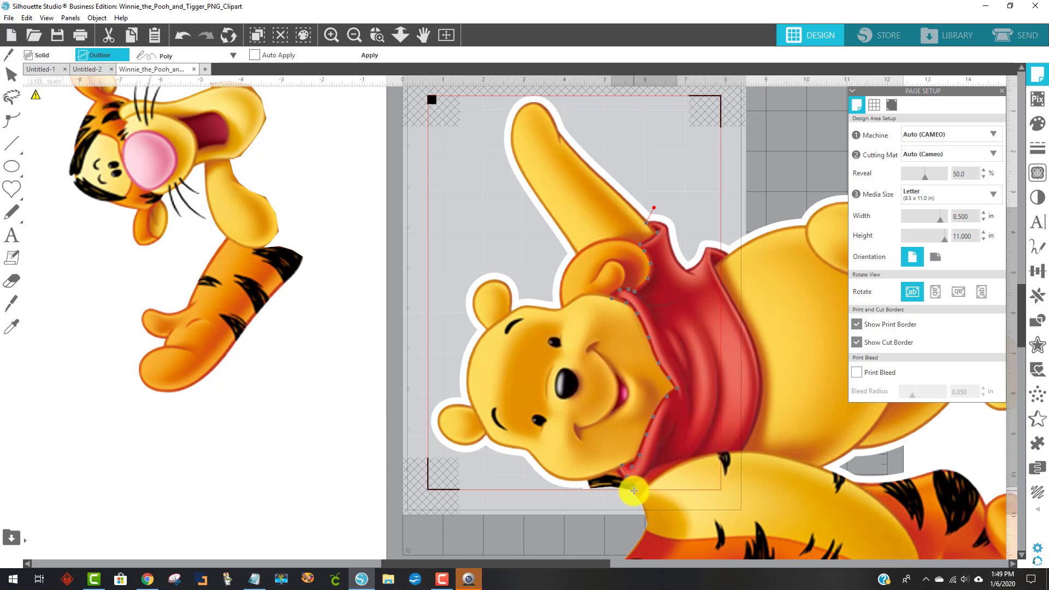
{"action": "double_click", "coordinate": [629, 500]}
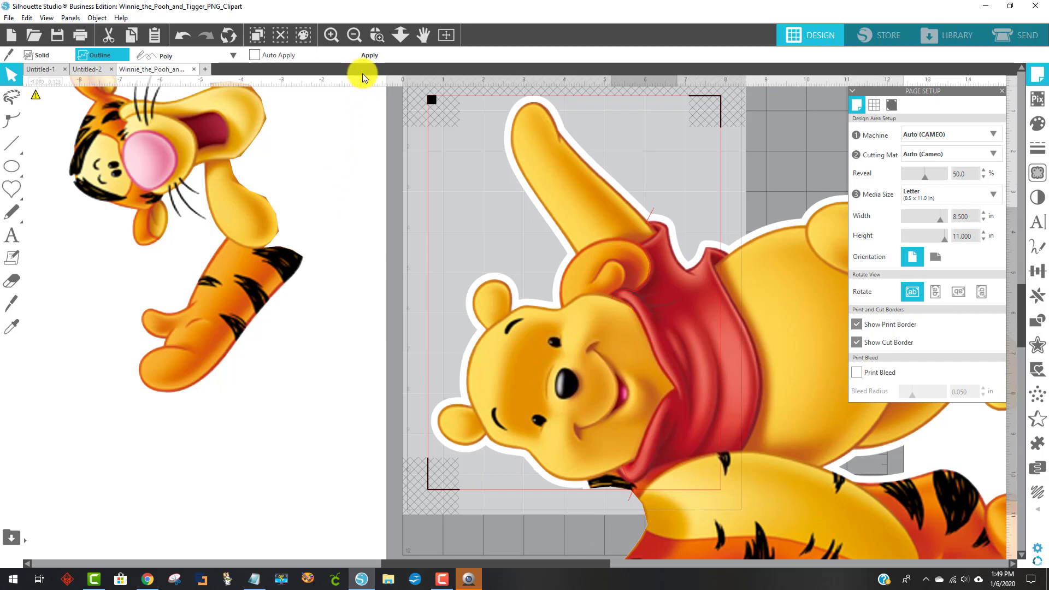
{"action": "left_click", "coordinate": [363, 57]}
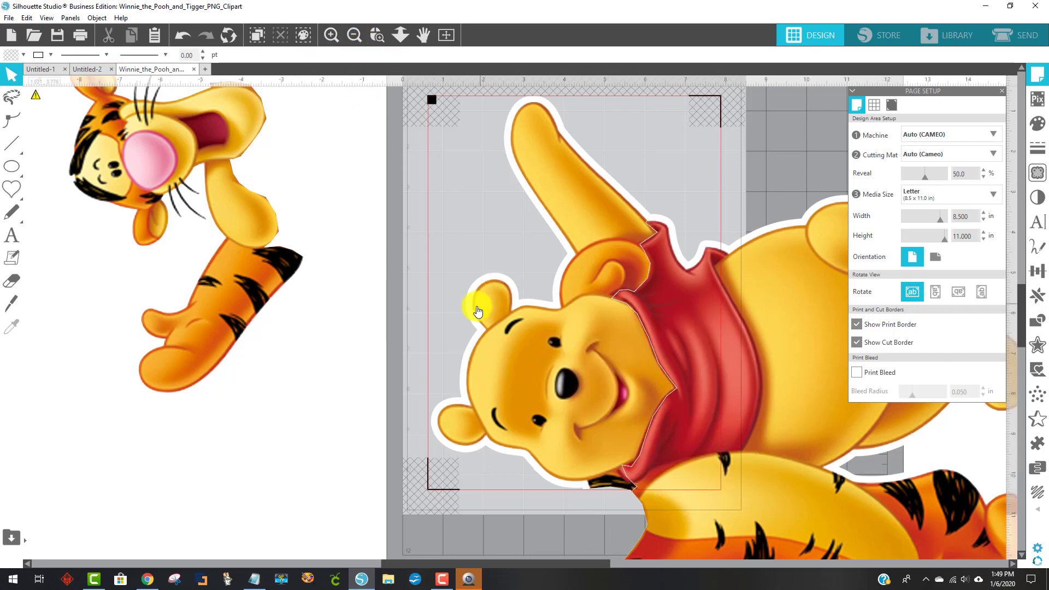
- Group the cut-off Pooh head and arm with its white border and move it off the mat to the left
{"action": "left_click", "coordinate": [551, 381]}
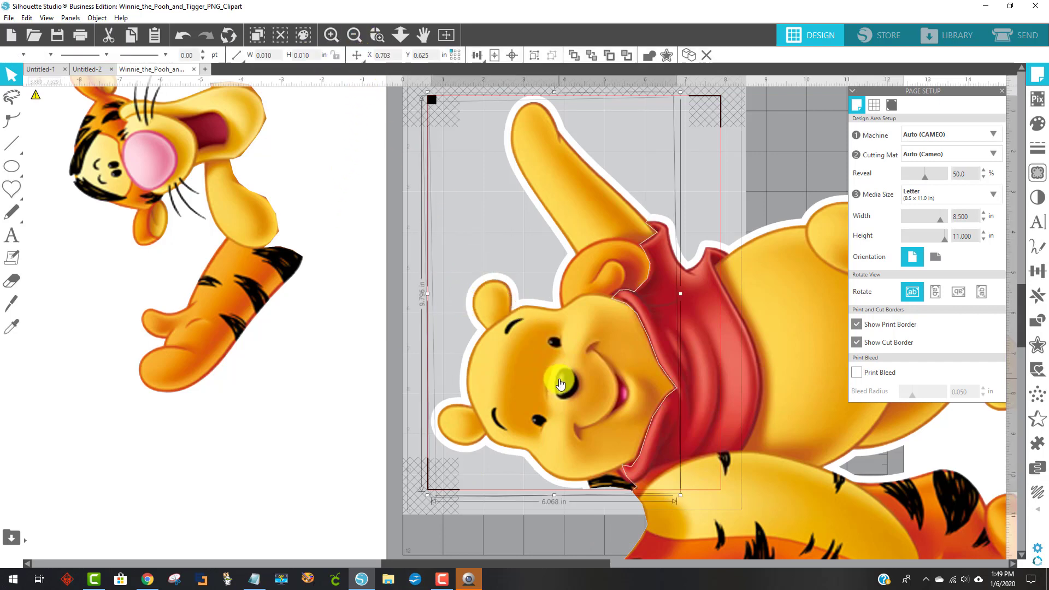
{"action": "right_click", "coordinate": [551, 380]}
{"action": "left_click", "coordinate": [590, 255]}
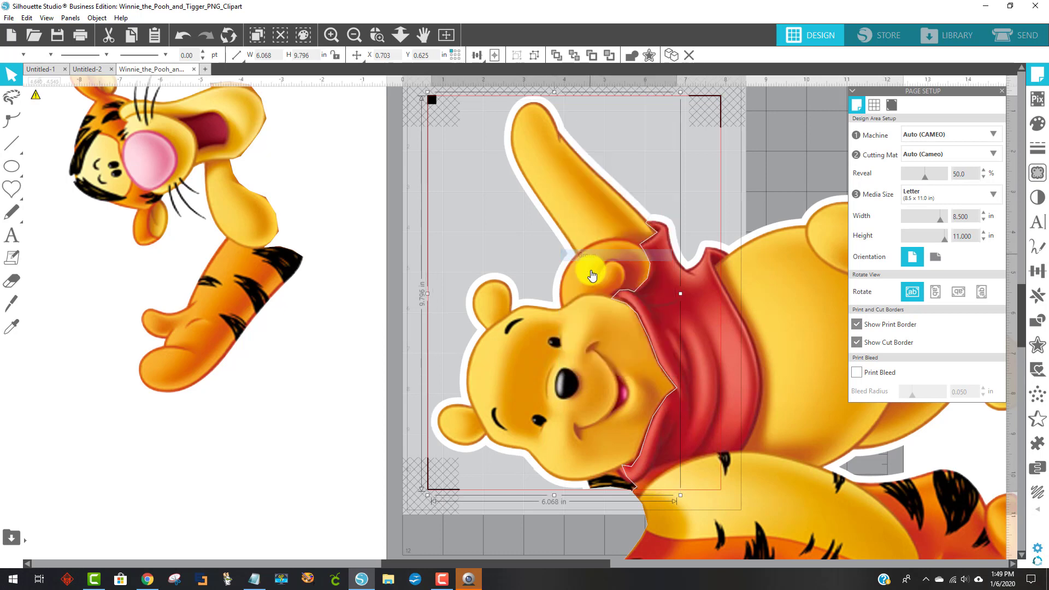
{"action": "left_click_drag", "start_coordinate": [572, 345], "coordinate": [499, 319]}
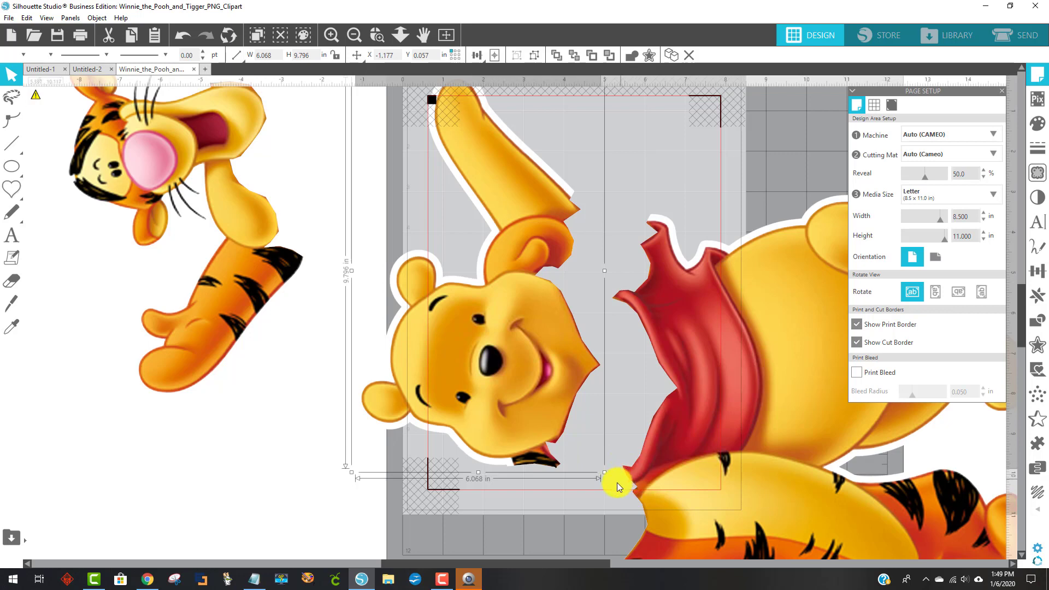
{"action": "left_click_drag", "start_coordinate": [545, 424], "coordinate": [189, 429]}
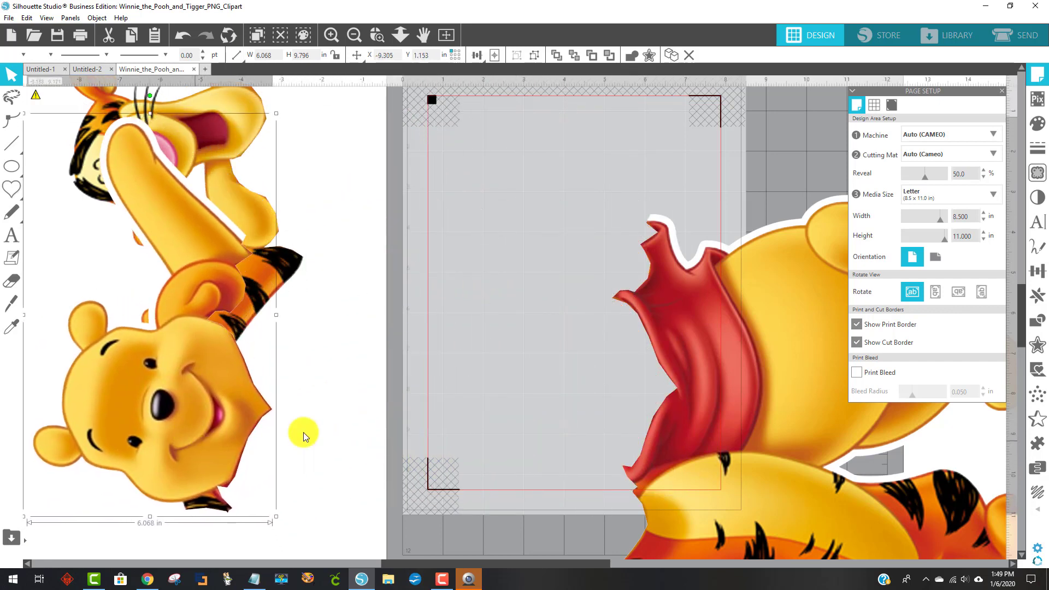
- Group the remaining Pooh and Tigger bodies with their white border and move the group over the Letter page
{"action": "left_click_drag", "start_coordinate": [602, 178], "coordinate": [773, 405]}
{"action": "right_click", "coordinate": [769, 402]}
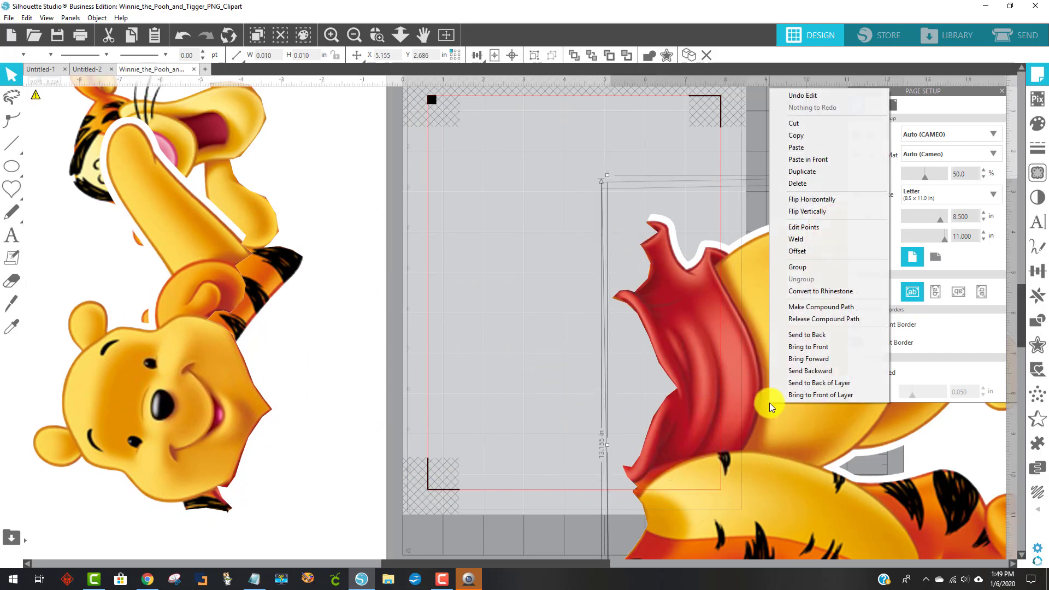
{"action": "left_click", "coordinate": [797, 266]}
{"action": "left_click_drag", "start_coordinate": [751, 372], "coordinate": [517, 302]}
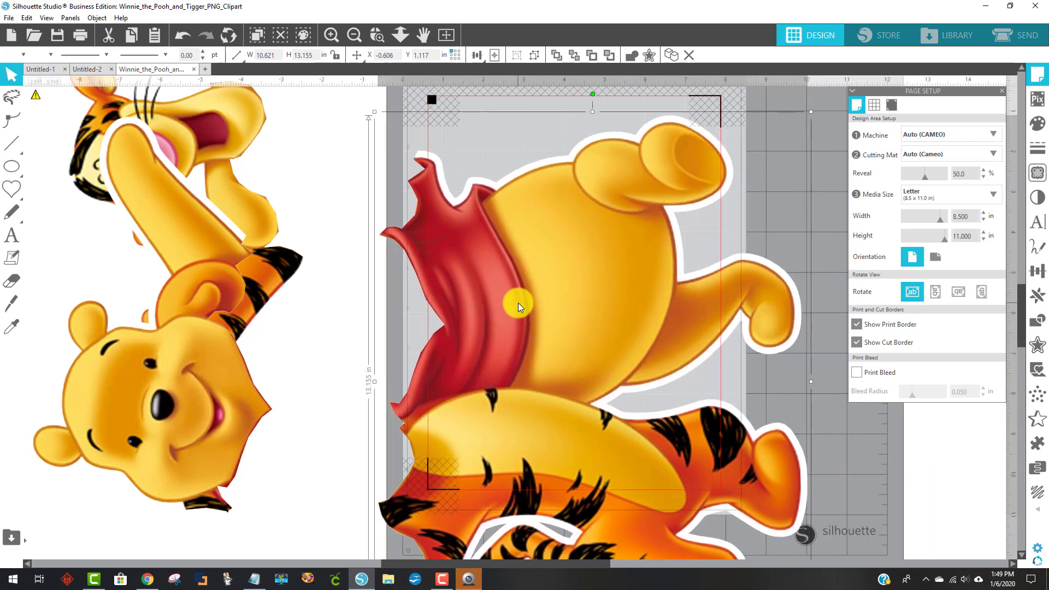
{"action": "left_click_drag", "start_coordinate": [611, 303], "coordinate": [617, 297]}
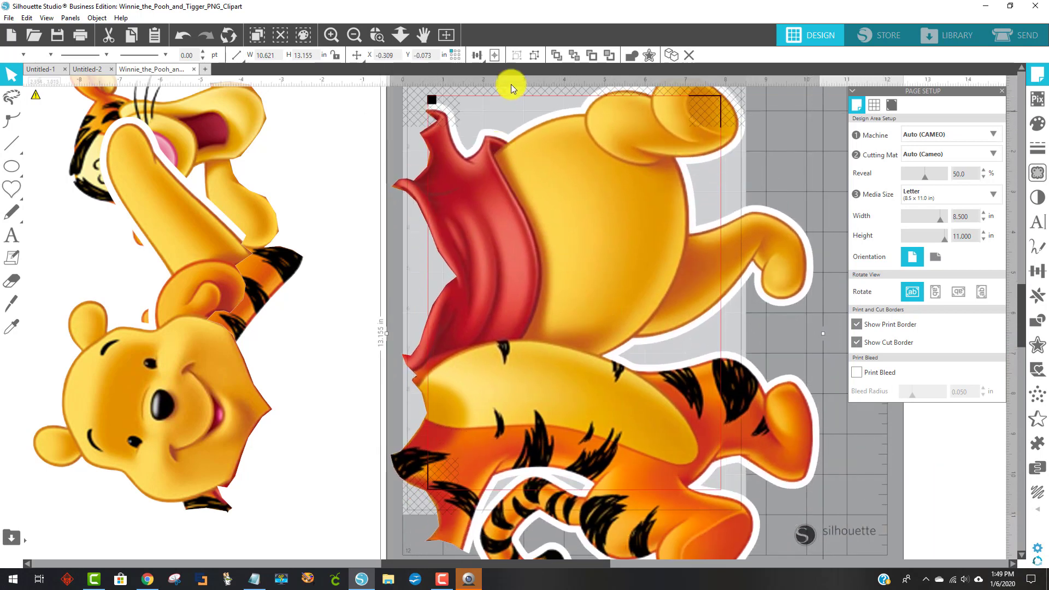
{"action": "left_click", "coordinate": [356, 55]}
{"action": "left_click_drag", "start_coordinate": [478, 175], "coordinate": [483, 210]}
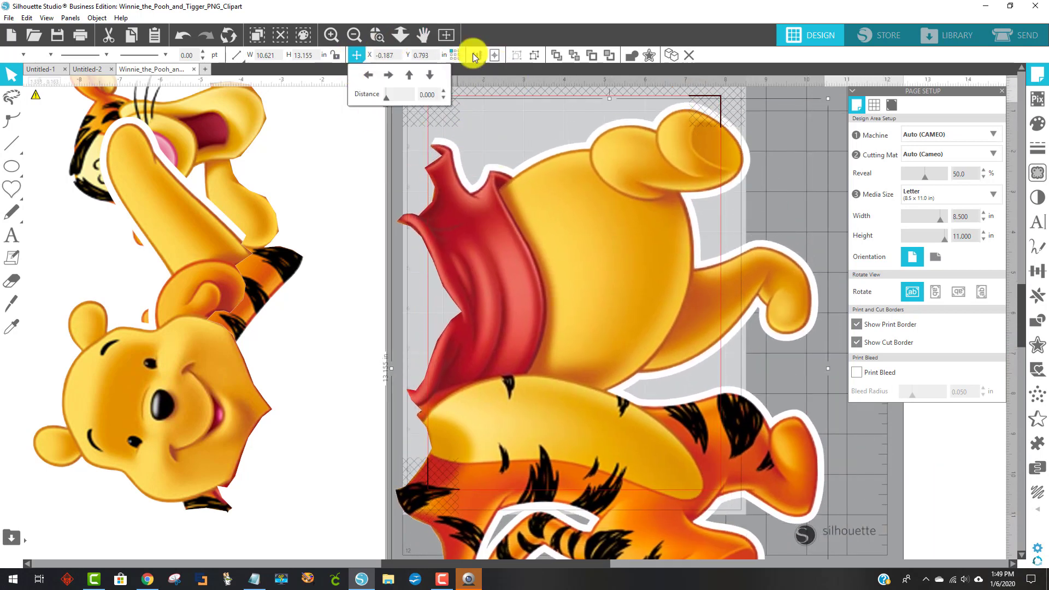
{"action": "left_click", "coordinate": [354, 37]}
{"action": "left_click", "coordinate": [356, 55]}
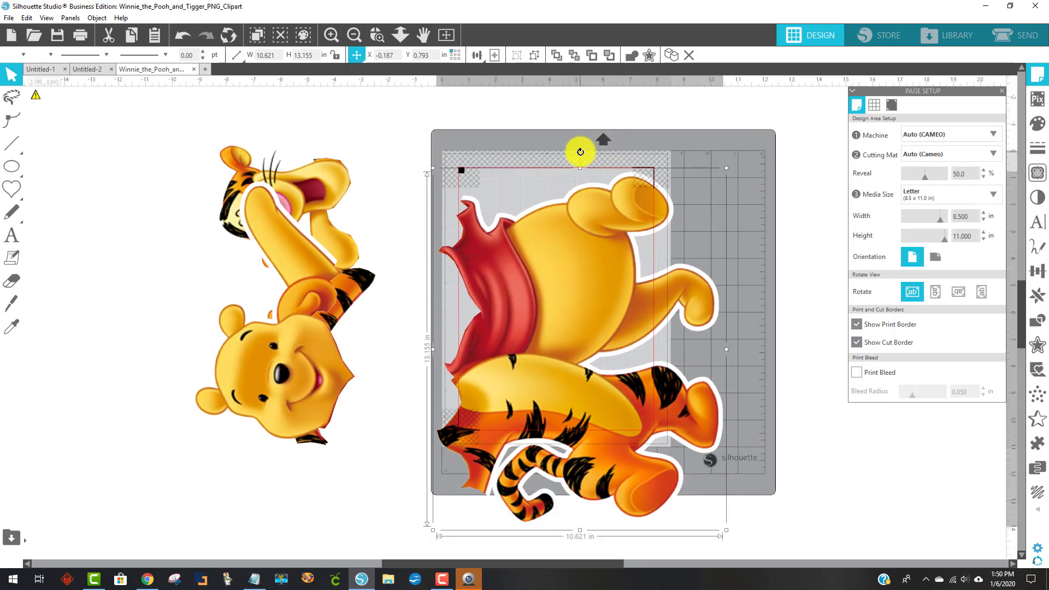
- Rotate the grouped bodies until Tigger's torso and legs stand roughly upright and position them over the page
{"action": "left_click_drag", "start_coordinate": [580, 152], "coordinate": [812, 360]}
{"action": "left_click_drag", "start_coordinate": [508, 317], "coordinate": [568, 280]}
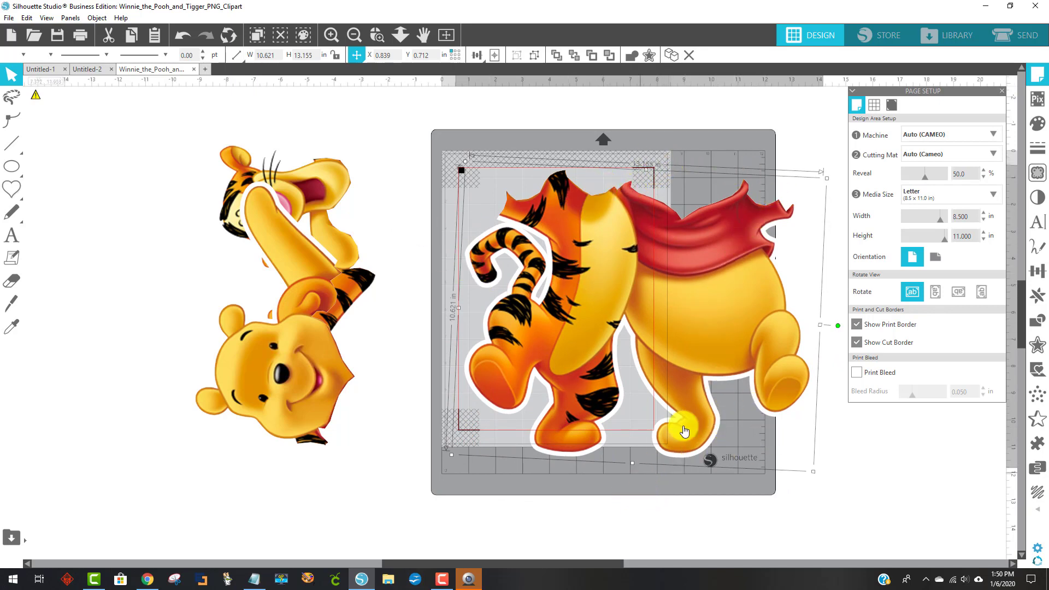
{"action": "left_click_drag", "start_coordinate": [837, 324], "coordinate": [753, 278]}
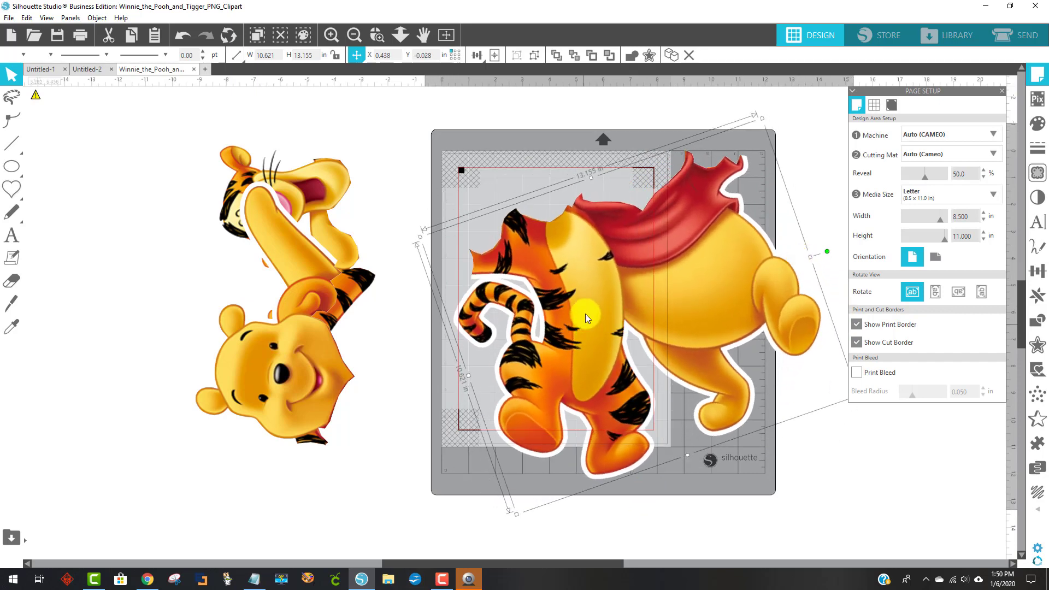
{"action": "mouse_move", "coordinate": [586, 314]}
{"action": "left_mouse_down"}
{"action": "mouse_move", "coordinate": [572, 286]}
{"action": "mouse_move", "coordinate": [597, 289]}
{"action": "mouse_move", "coordinate": [590, 299]}
{"action": "left_mouse_up"}
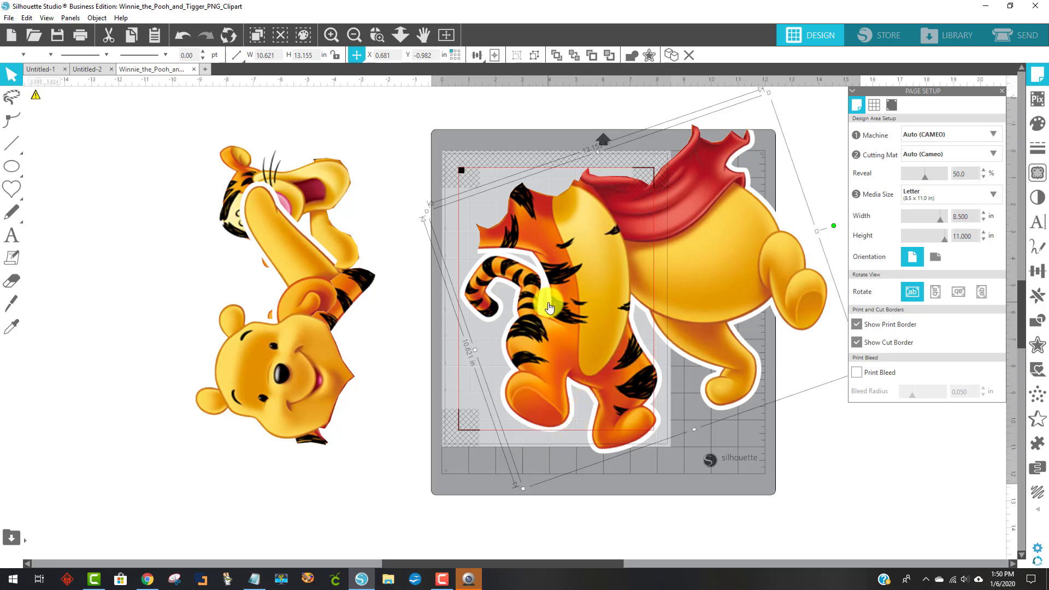
{"action": "left_click_drag", "start_coordinate": [550, 300], "coordinate": [551, 298]}
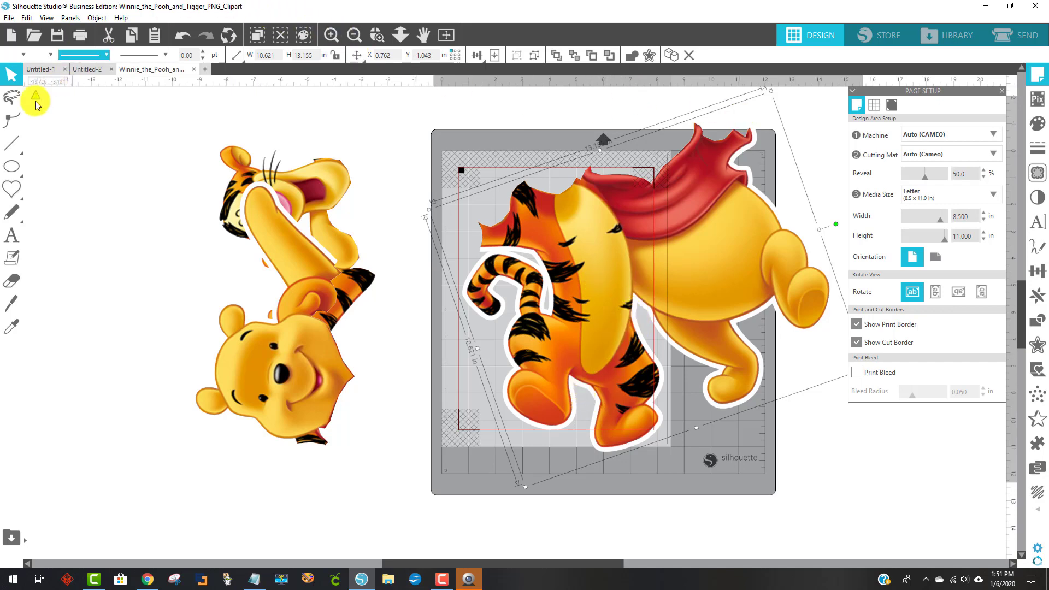
- With the Knife tool, cut from Pooh's shirt down Tigger's belly edge, around the belly's lower end and out between his legs
{"action": "left_click", "coordinate": [10, 310]}
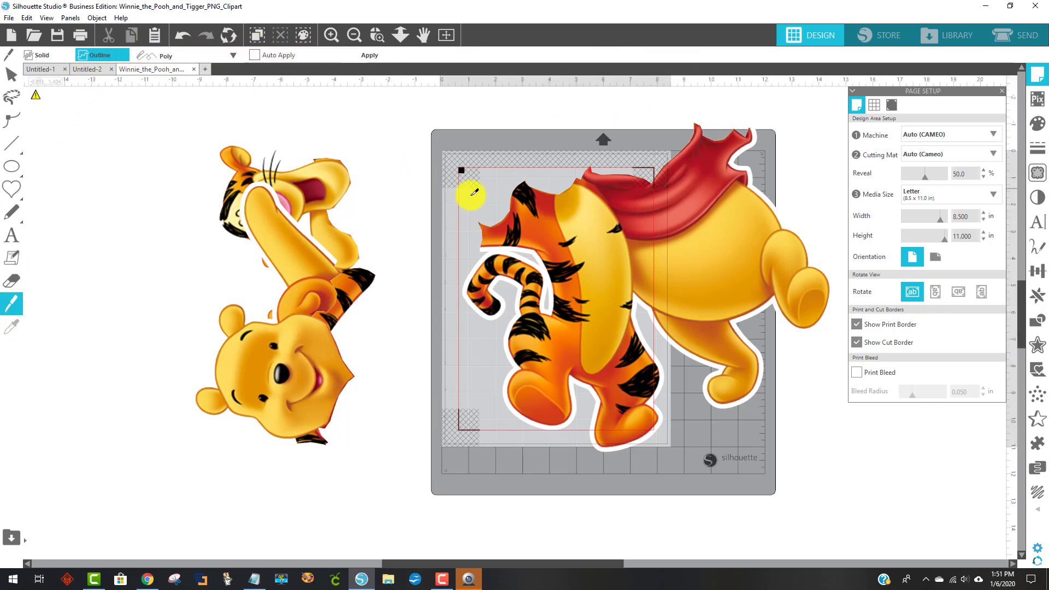
{"action": "left_click", "coordinate": [589, 183]}
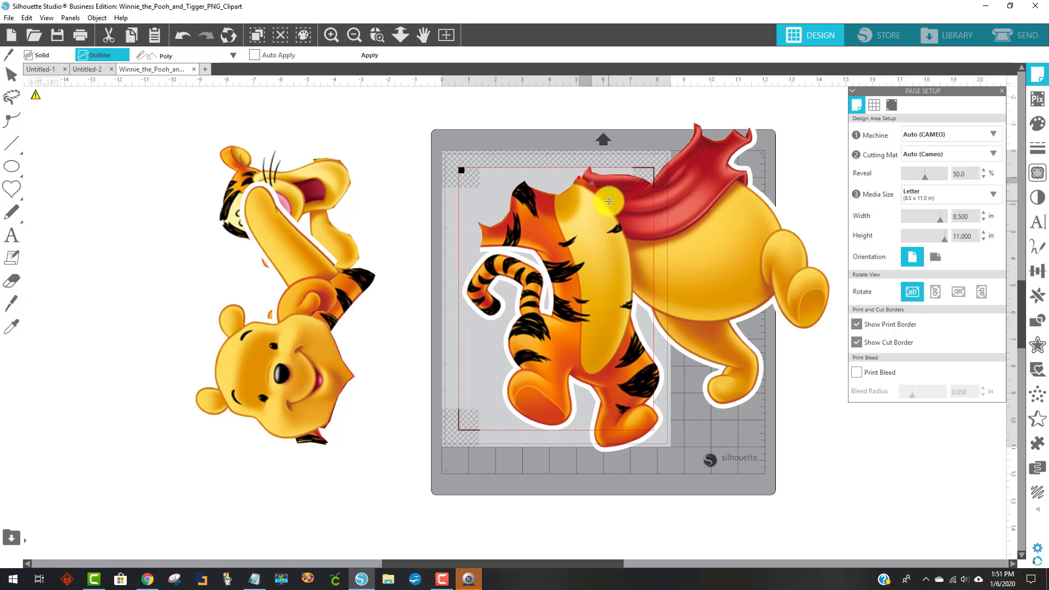
{"action": "left_click", "coordinate": [623, 226]}
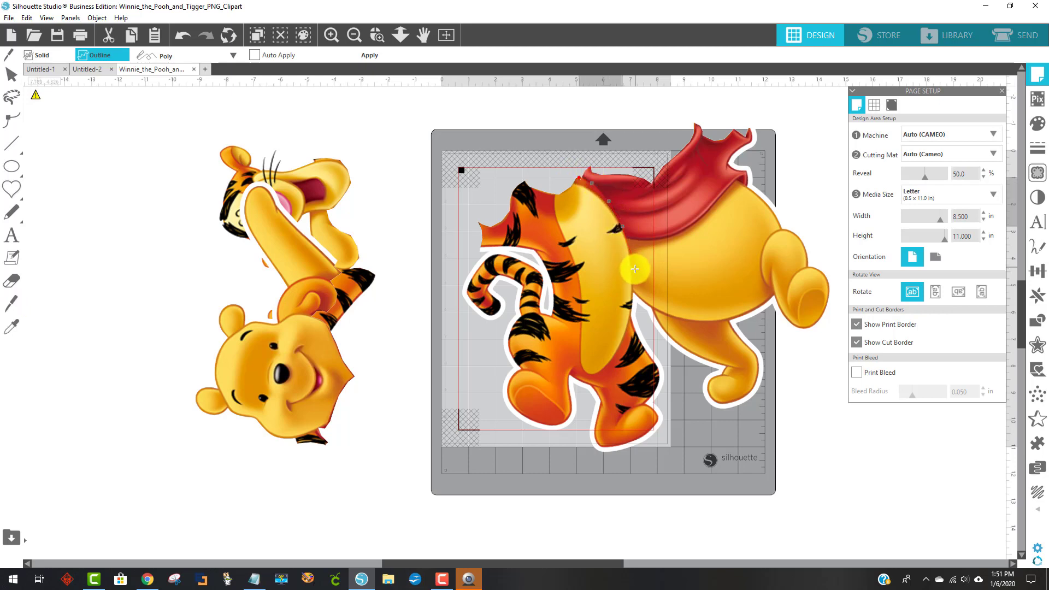
{"action": "left_click", "coordinate": [633, 273]}
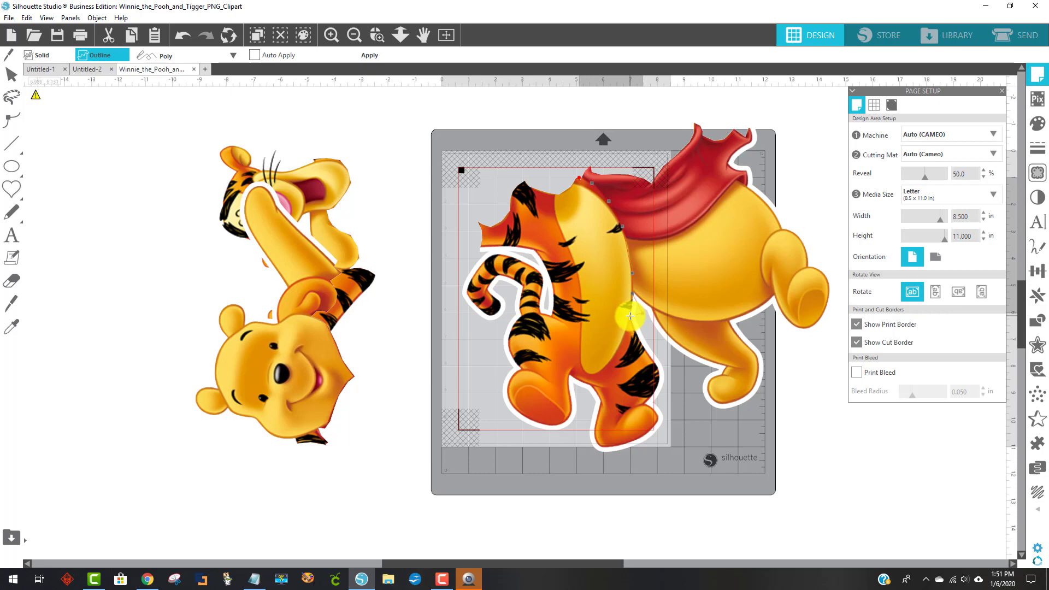
{"action": "left_click", "coordinate": [642, 313]}
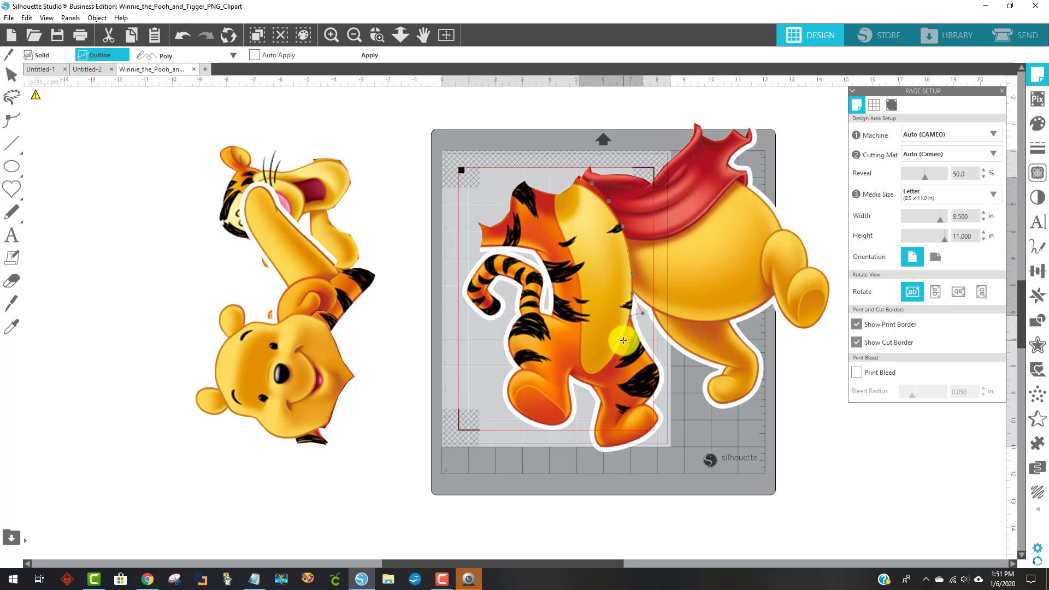
{"action": "left_click", "coordinate": [623, 341]}
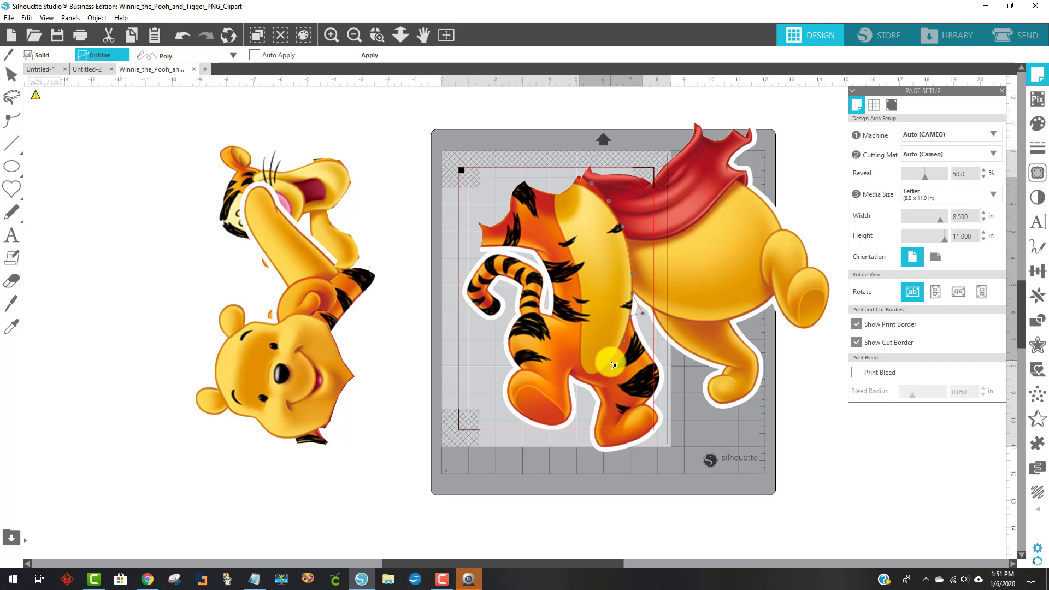
{"action": "left_click", "coordinate": [611, 360]}
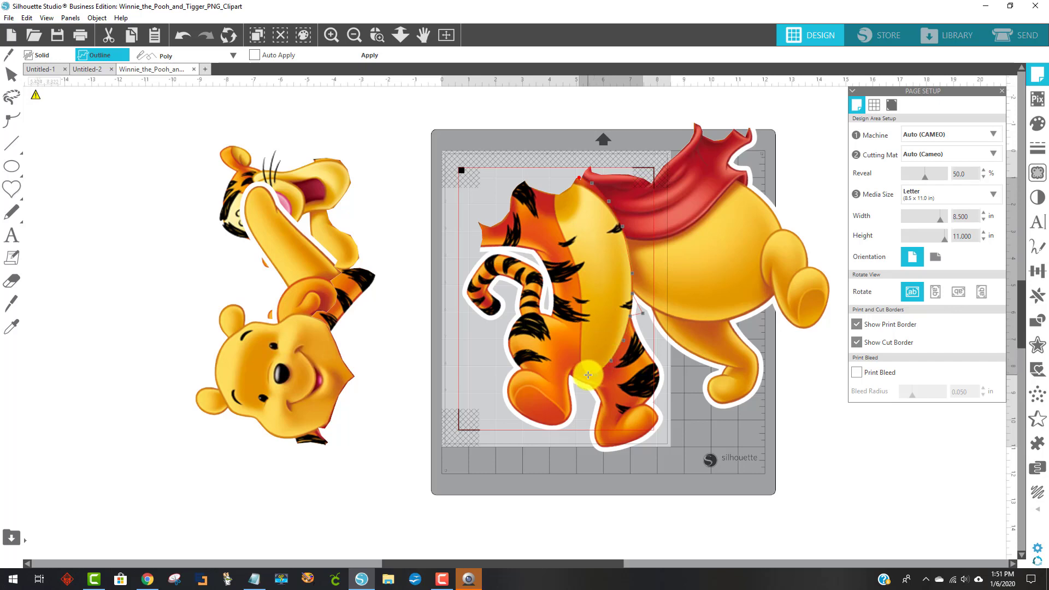
{"action": "left_click", "coordinate": [587, 375]}
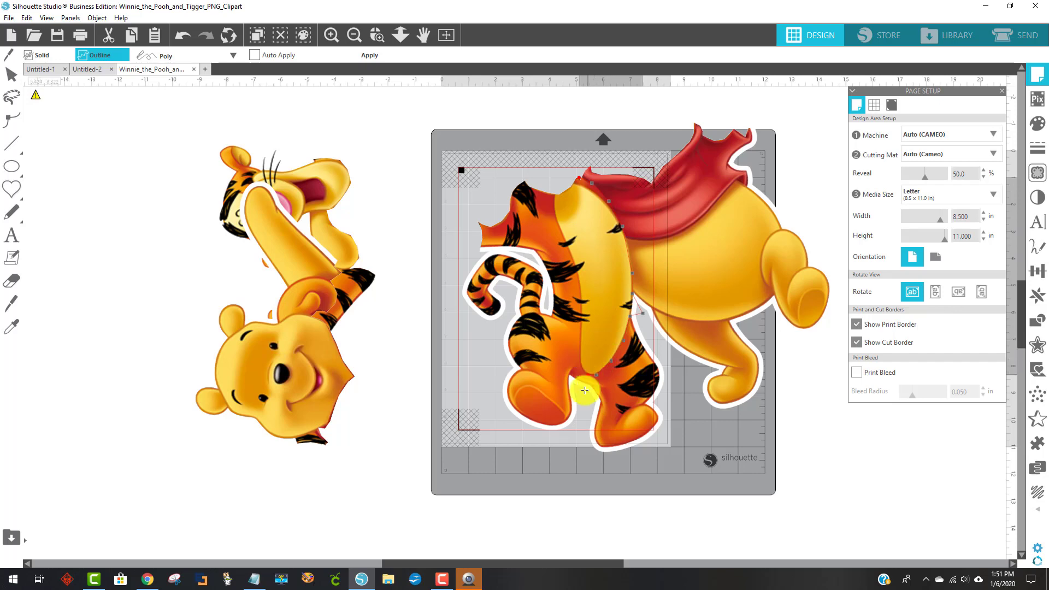
{"action": "double_click", "coordinate": [584, 421]}
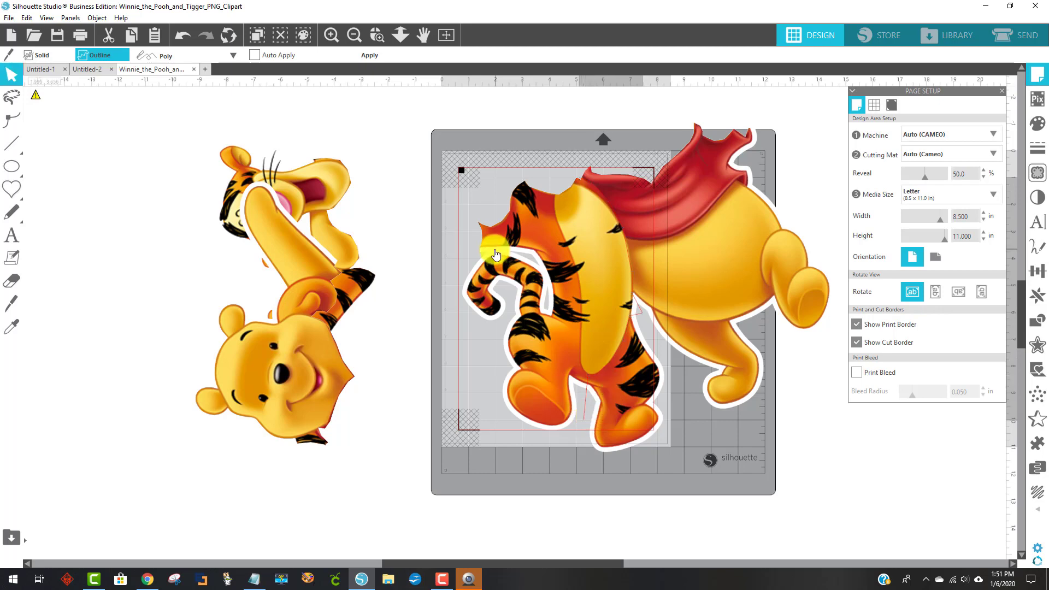
{"action": "left_click", "coordinate": [367, 55]}
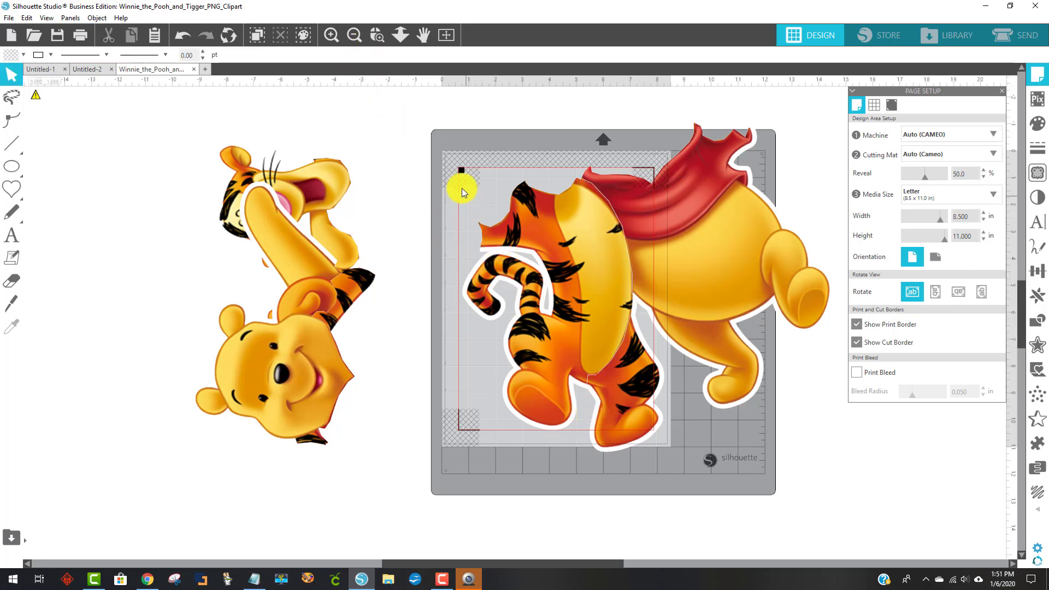
- Group the cut-off Tigger torso, tail and leg with its white border and move it off the mat beside the heads
{"action": "left_click", "coordinate": [576, 281]}
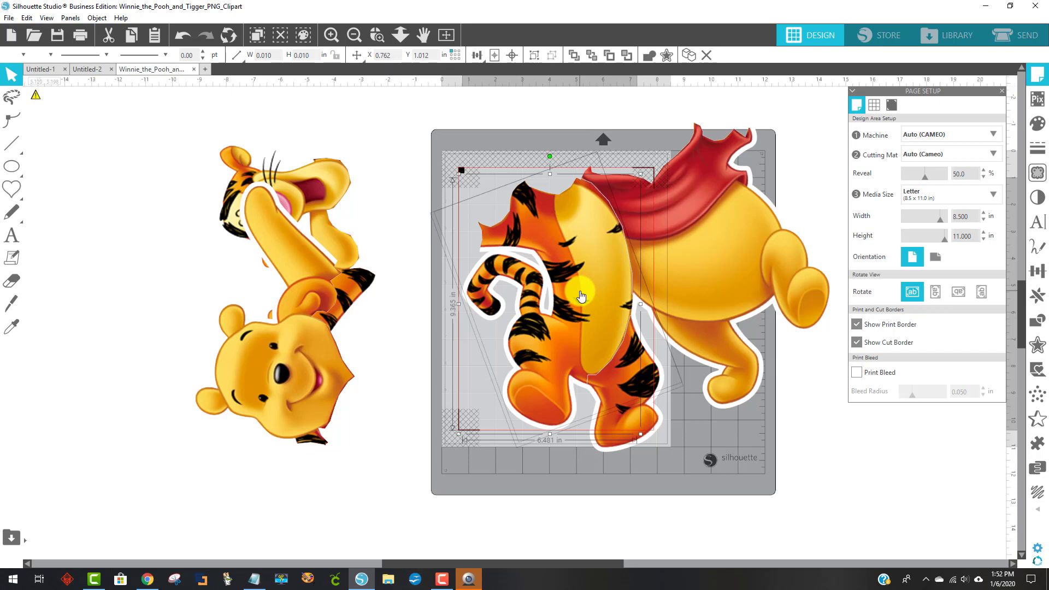
{"action": "right_click", "coordinate": [581, 295]}
{"action": "left_click", "coordinate": [624, 433]}
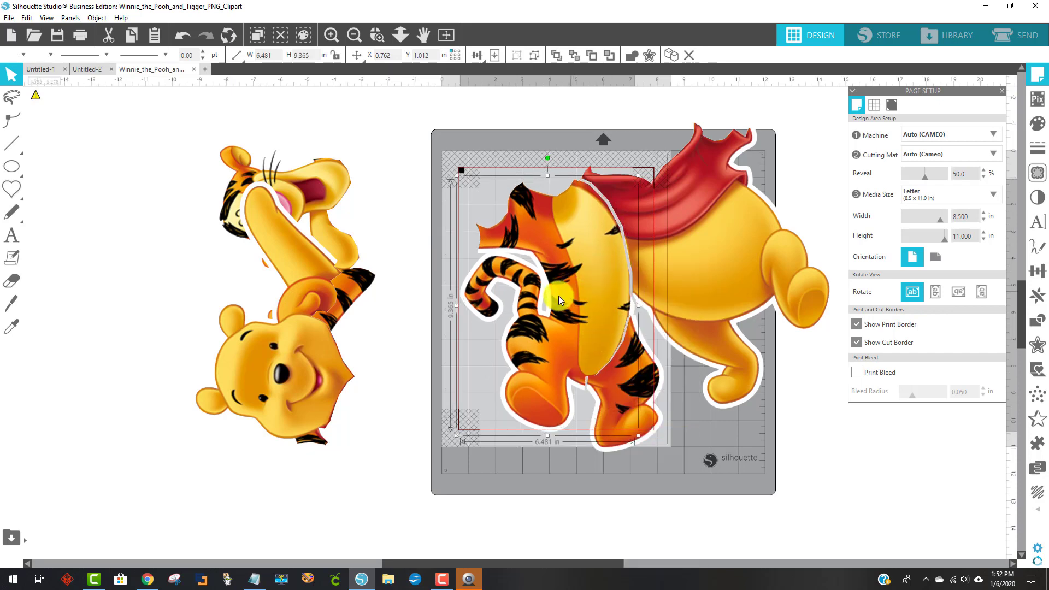
{"action": "left_click_drag", "start_coordinate": [559, 296], "coordinate": [518, 284]}
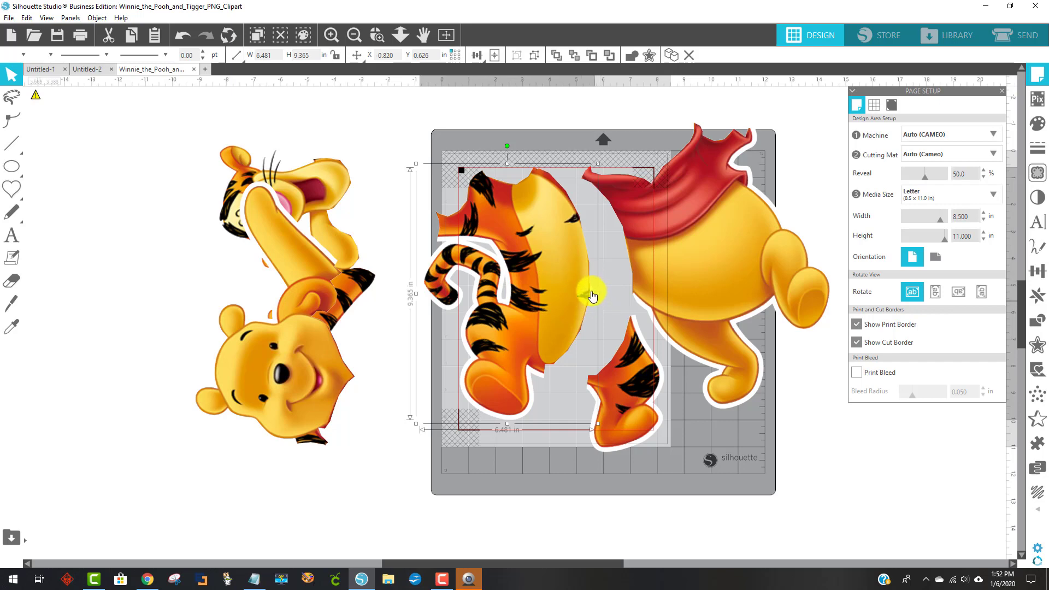
{"action": "mouse_move", "coordinate": [562, 277]}
{"action": "left_mouse_down"}
{"action": "mouse_move", "coordinate": [601, 293]}
{"action": "mouse_move", "coordinate": [582, 295]}
{"action": "left_mouse_up"}
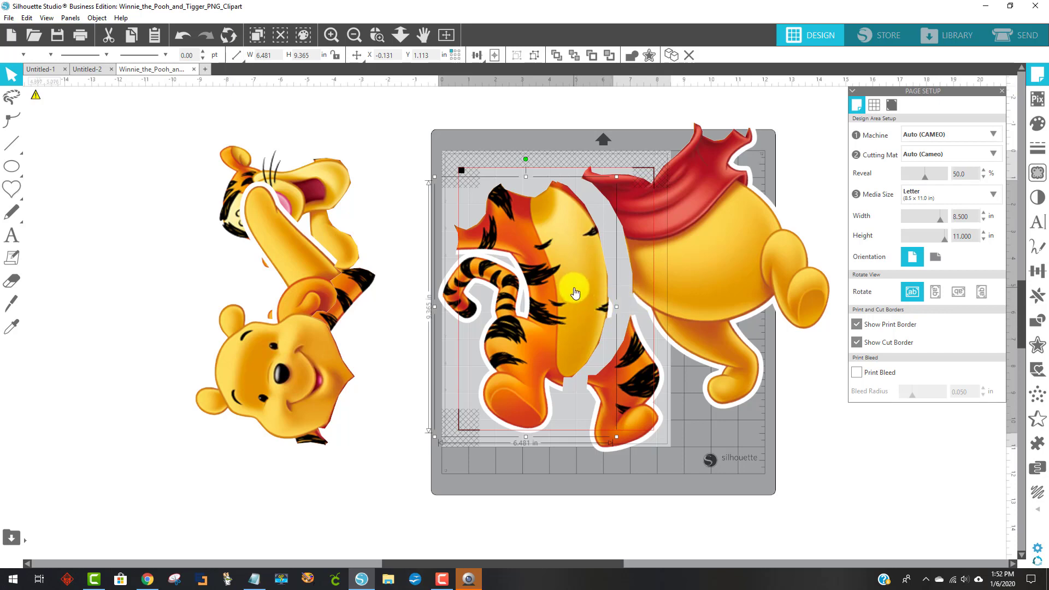
{"action": "left_click_drag", "start_coordinate": [551, 259], "coordinate": [289, 241]}
- Group Tigger's separated striped leg with its white border and move it off the mat near Pooh's head
{"action": "left_click", "coordinate": [654, 351]}
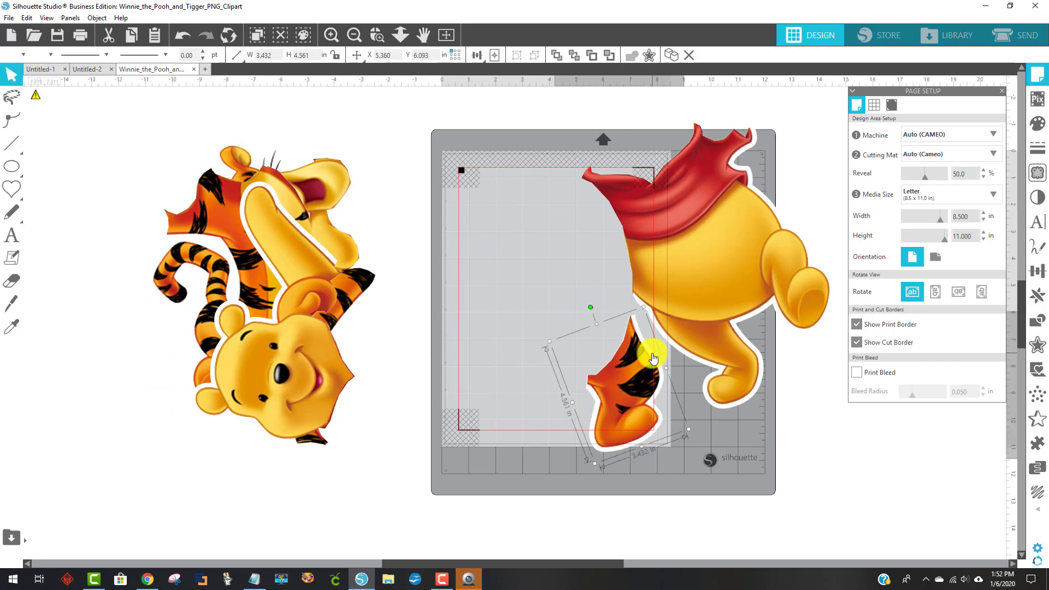
{"action": "right_click", "coordinate": [636, 370]}
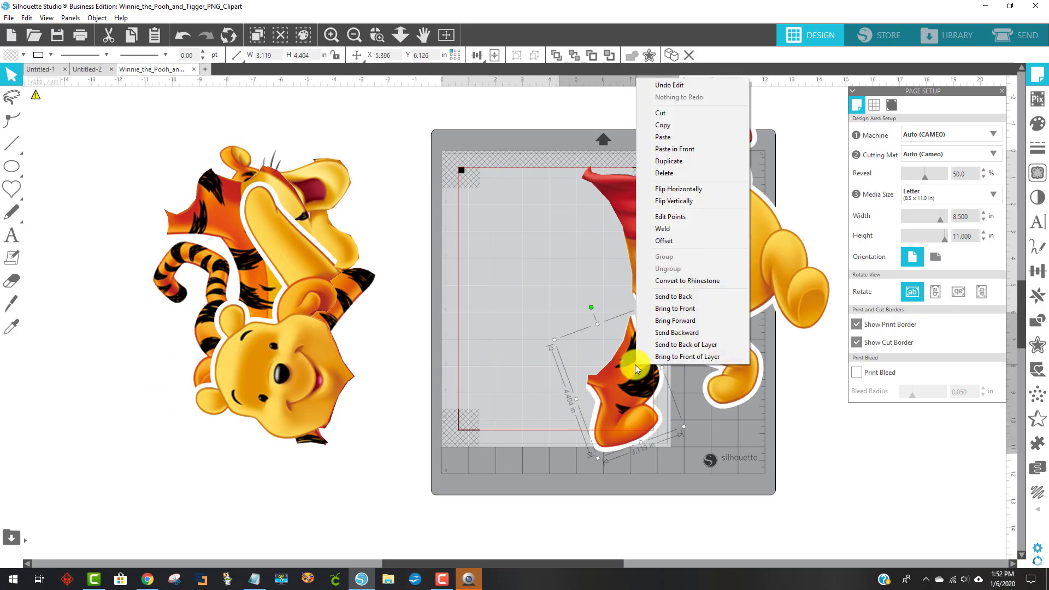
{"action": "left_click", "coordinate": [661, 321]}
{"action": "right_click", "coordinate": [624, 392]}
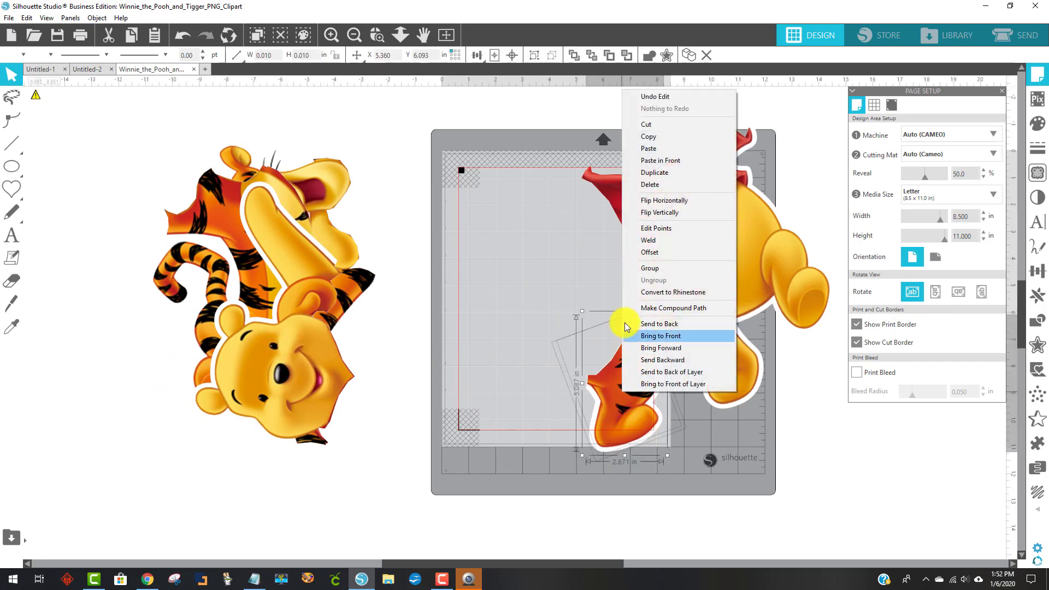
{"action": "left_click", "coordinate": [655, 404]}
{"action": "left_click_drag", "start_coordinate": [656, 404], "coordinate": [303, 402]}
{"action": "left_click_drag", "start_coordinate": [822, 247], "coordinate": [624, 307]}
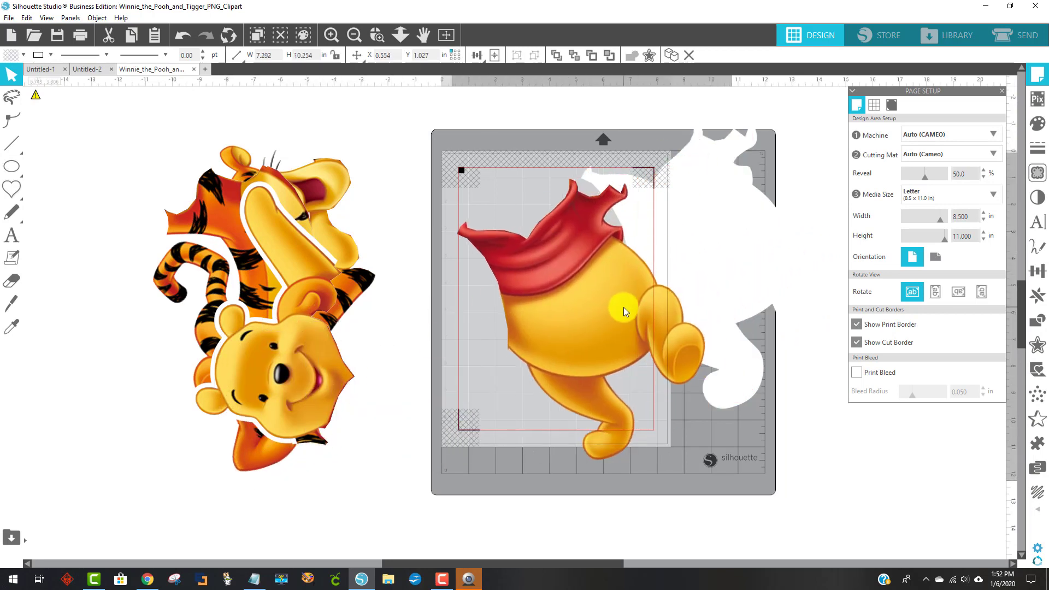
{"action": "left_click", "coordinate": [411, 169]}
{"action": "left_click", "coordinate": [182, 35]}
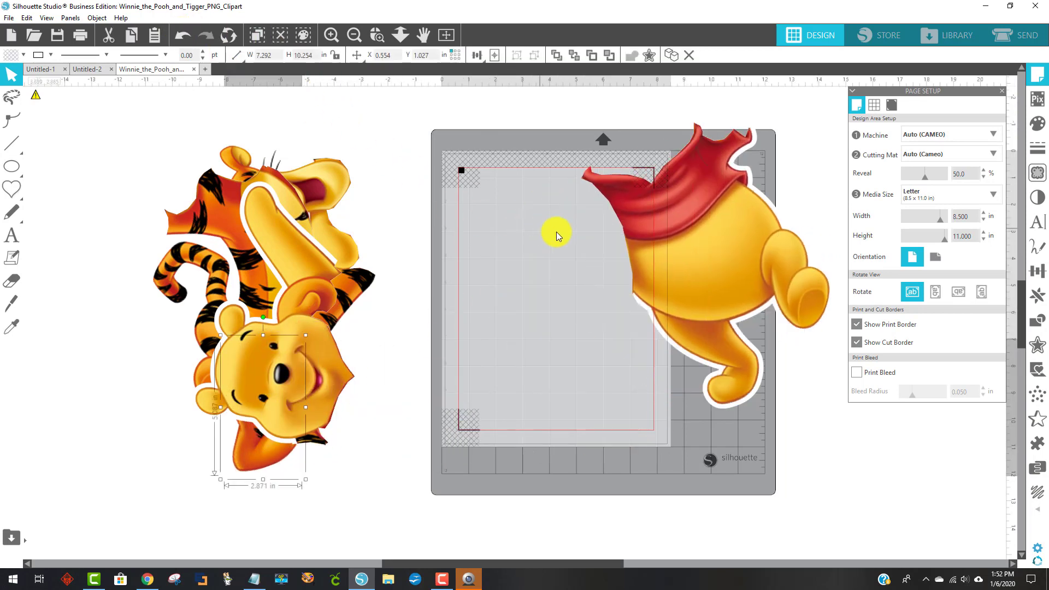
- Group Pooh's body with its white border and move it over the Letter page
{"action": "left_click", "coordinate": [782, 328]}
{"action": "right_click", "coordinate": [762, 218]}
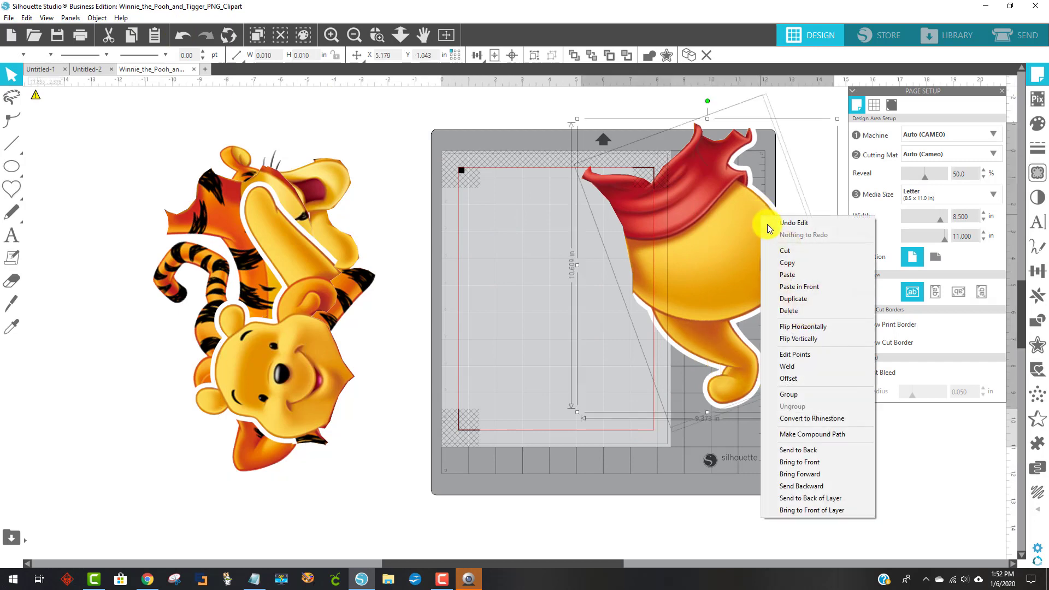
{"action": "left_click", "coordinate": [804, 394]}
{"action": "left_click_drag", "start_coordinate": [702, 270], "coordinate": [588, 326]}
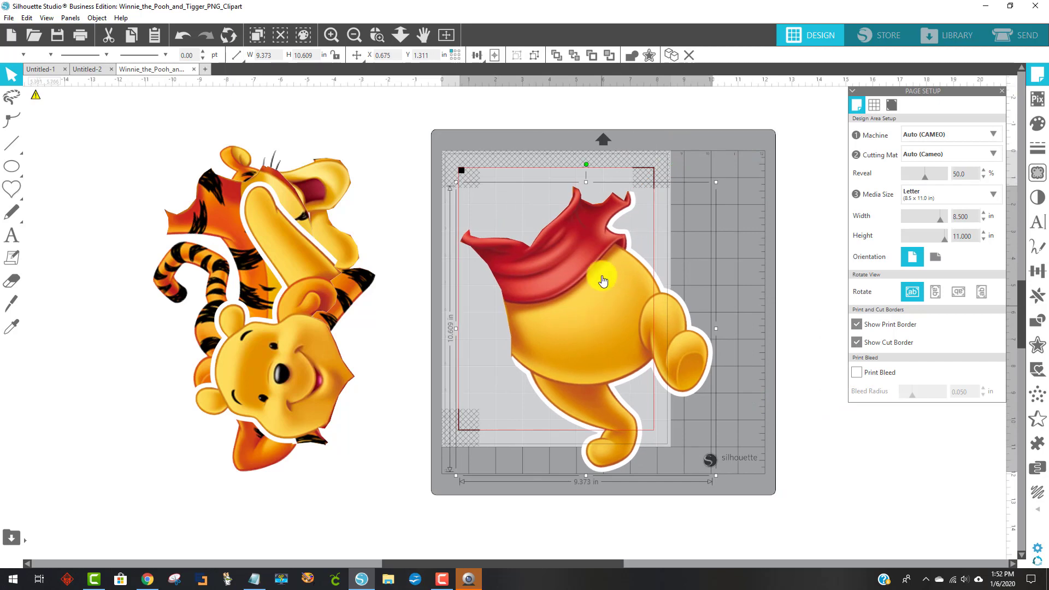
- Rotate Pooh's body clockwise until it stands nearly upright and position its shirt and belly inside the print area
{"action": "left_click_drag", "start_coordinate": [584, 164], "coordinate": [650, 178]}
{"action": "left_click_drag", "start_coordinate": [589, 262], "coordinate": [524, 284]}
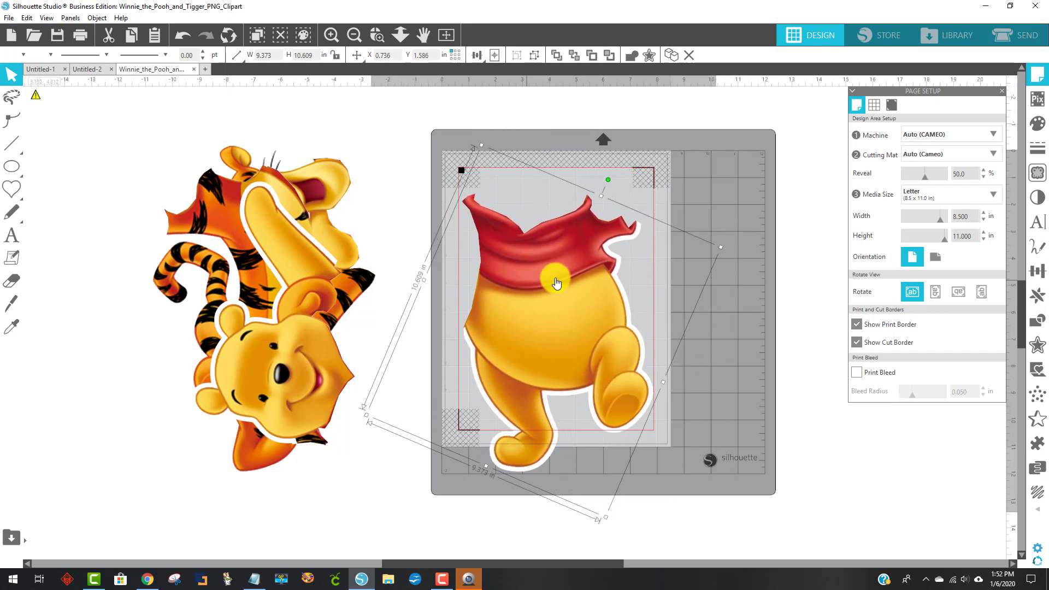
{"action": "left_click_drag", "start_coordinate": [609, 180], "coordinate": [599, 160]}
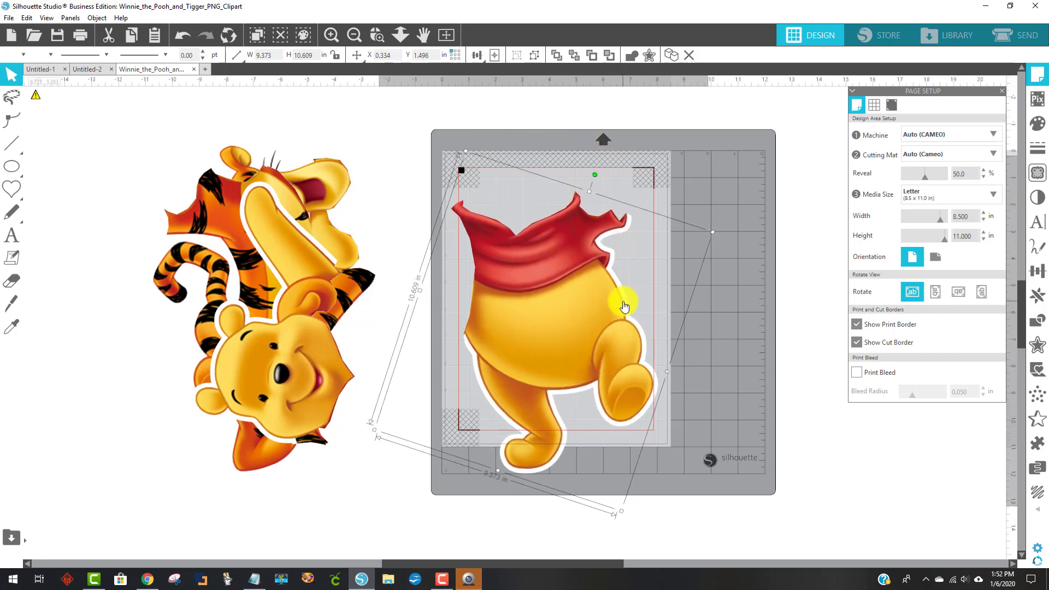
{"action": "mouse_move", "coordinate": [621, 300]}
{"action": "left_mouse_down"}
{"action": "mouse_move", "coordinate": [623, 280]}
{"action": "mouse_move", "coordinate": [641, 294]}
{"action": "mouse_move", "coordinate": [632, 230]}
{"action": "mouse_move", "coordinate": [619, 276]}
{"action": "mouse_move", "coordinate": [638, 298]}
{"action": "mouse_move", "coordinate": [625, 255]}
{"action": "mouse_move", "coordinate": [613, 258]}
{"action": "mouse_move", "coordinate": [634, 314]}
{"action": "left_mouse_up"}
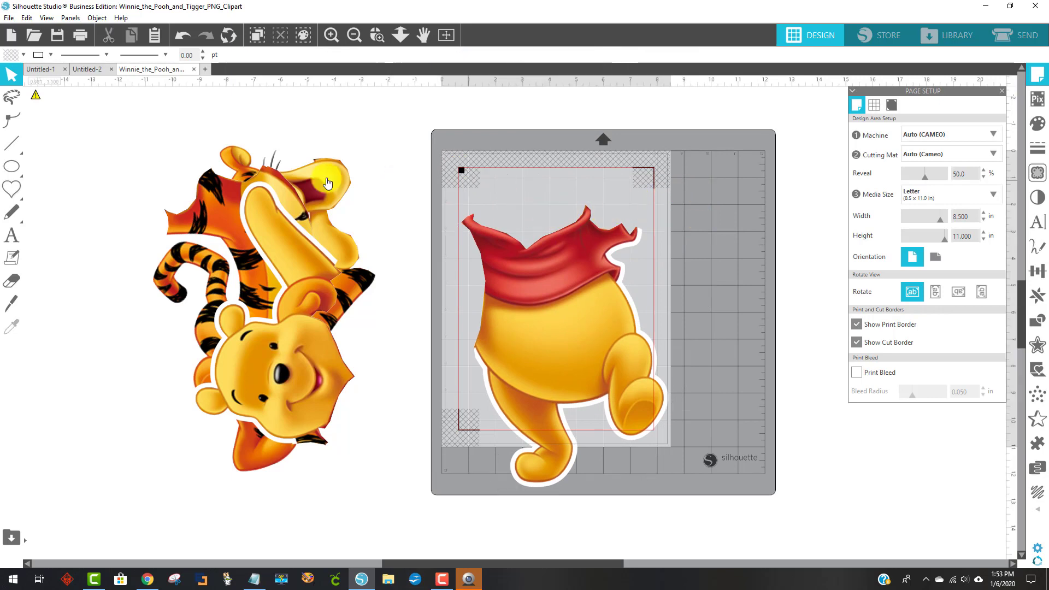
{"action": "left_click", "coordinate": [11, 303]}
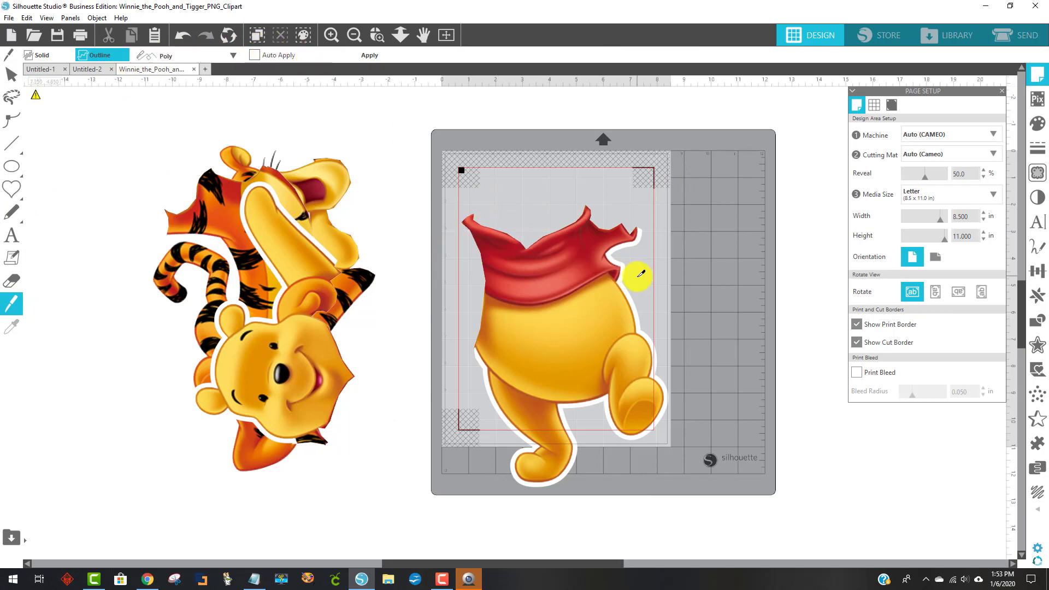
{"action": "key", "text": "Escape"}
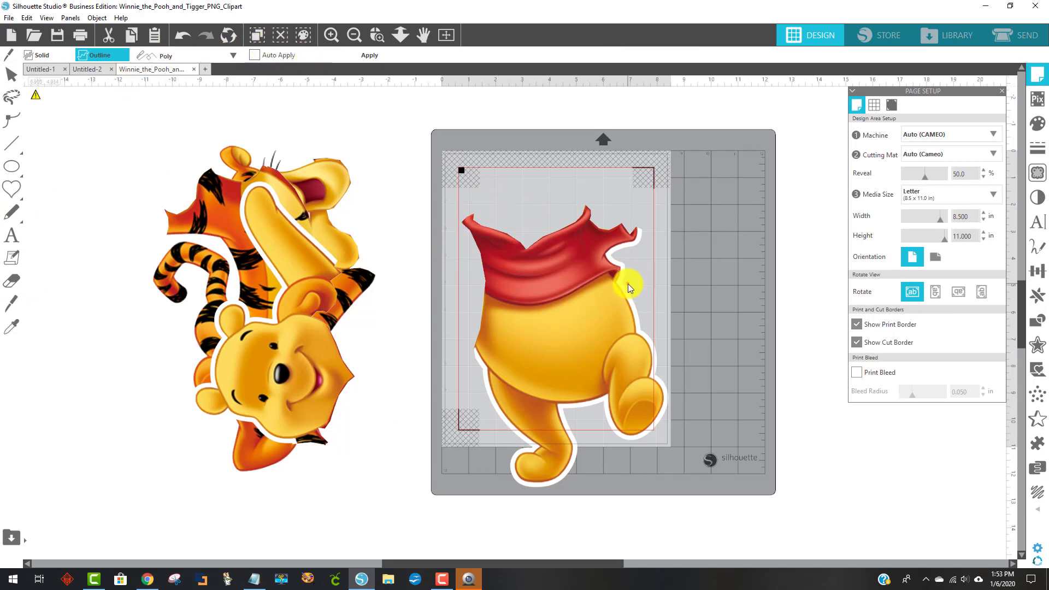
- Cut Pooh's red shirt from his belly with a Poly knife outline along the shirt's lower hem and apply the cut
{"action": "left_click", "coordinate": [598, 276]}
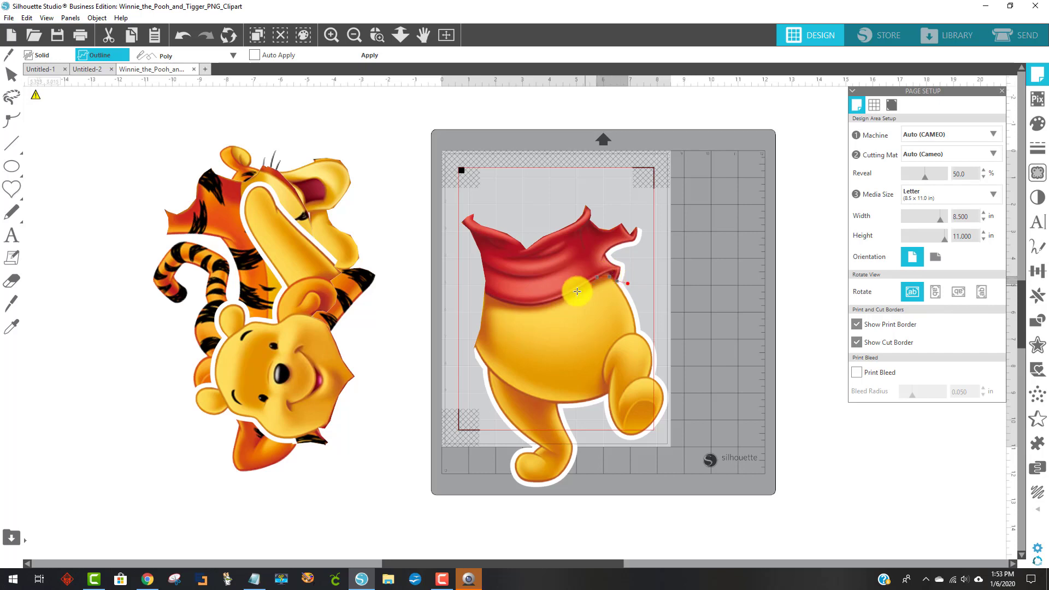
{"action": "left_click", "coordinate": [573, 294]}
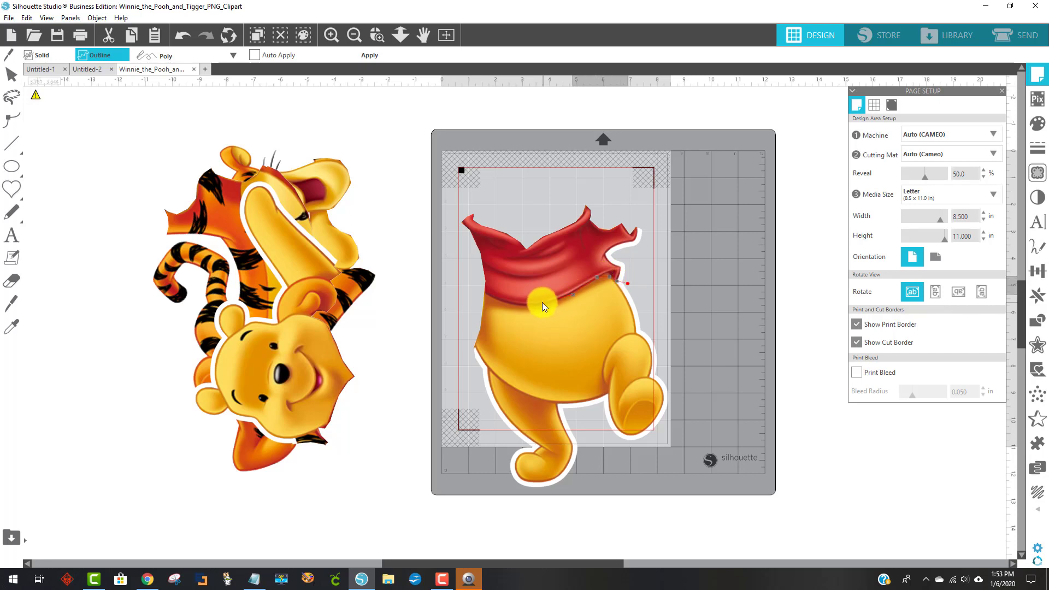
{"action": "left_click", "coordinate": [543, 303]}
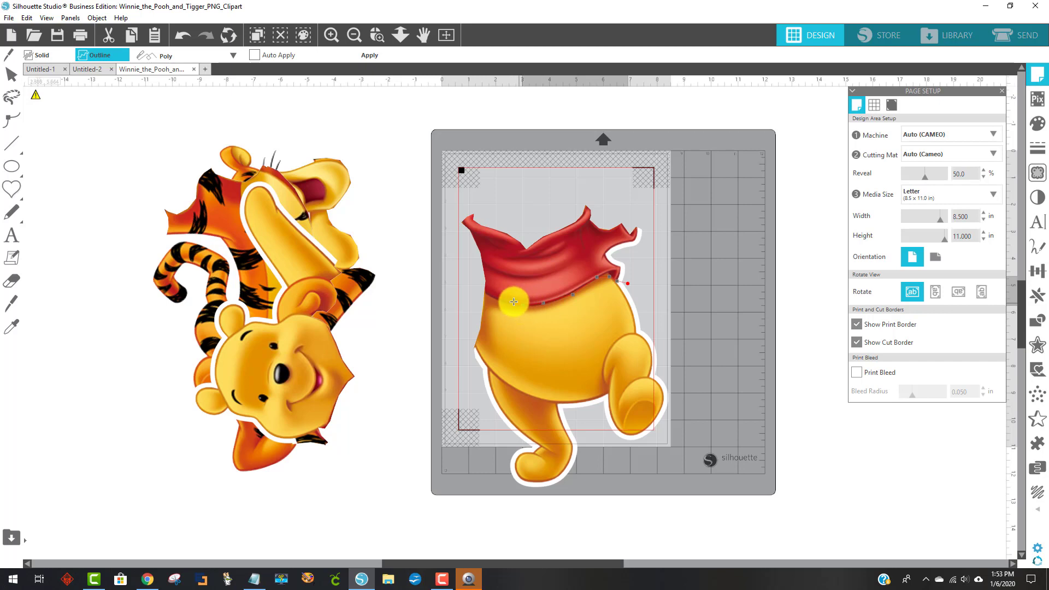
{"action": "left_click", "coordinate": [522, 305]}
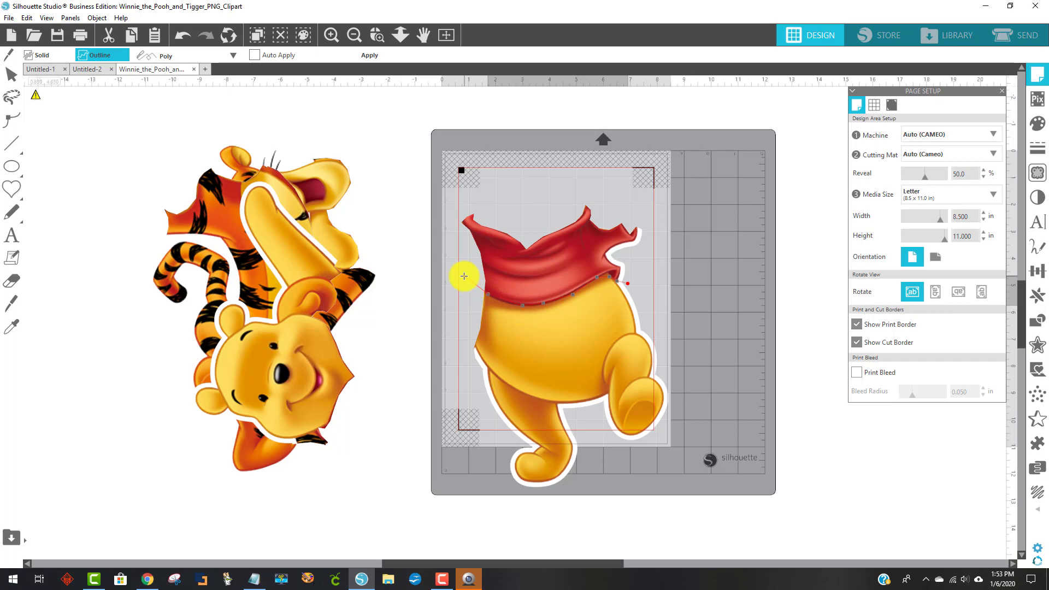
{"action": "key", "text": "Escape"}
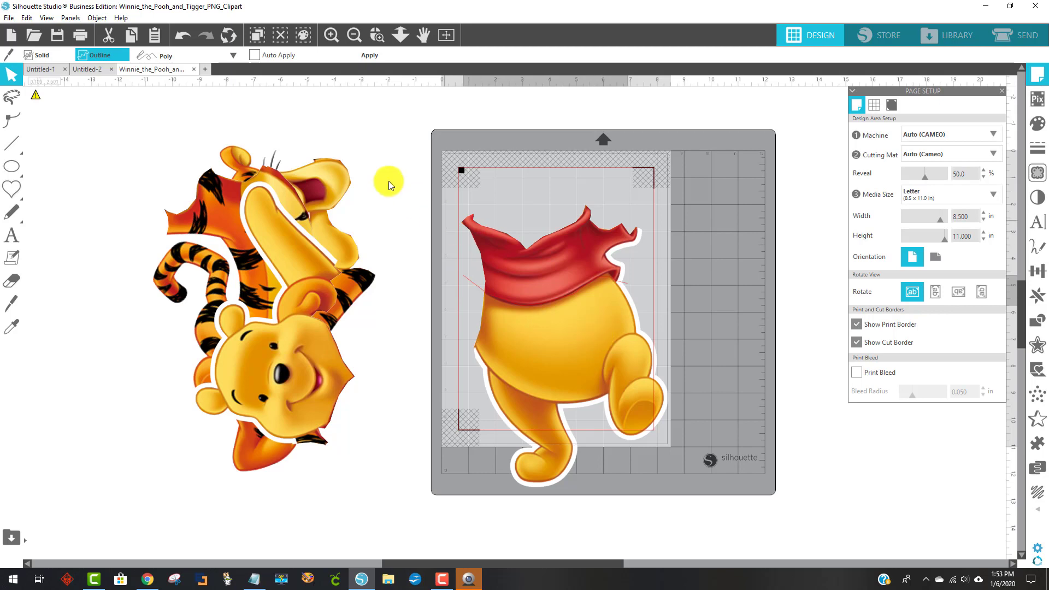
{"action": "left_click", "coordinate": [377, 56]}
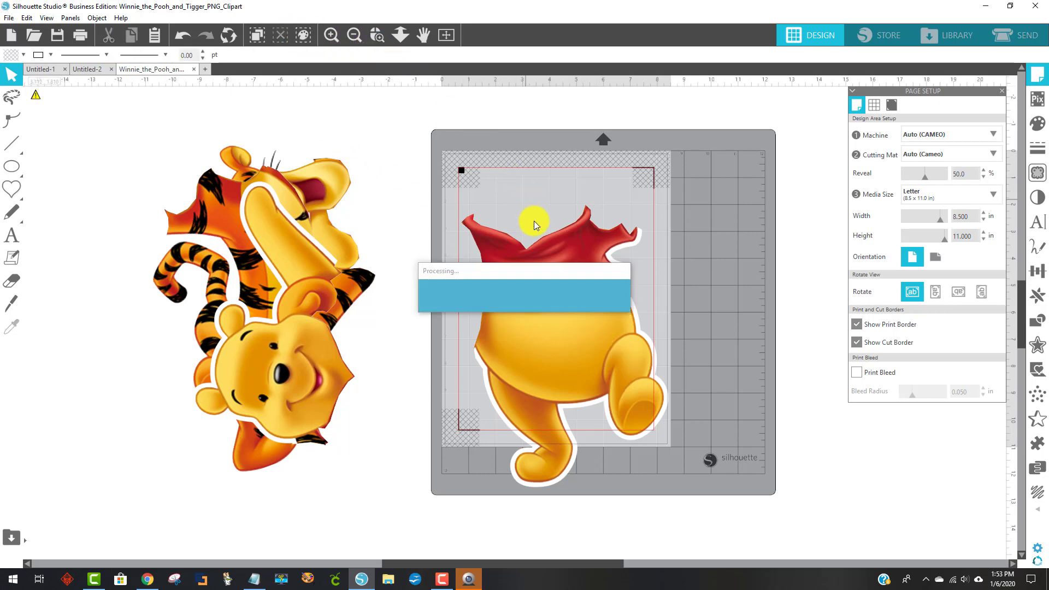
- Group the cut-off red shirt with its white border and move it off the mat beside Tigger's torso
{"action": "left_click", "coordinate": [588, 251]}
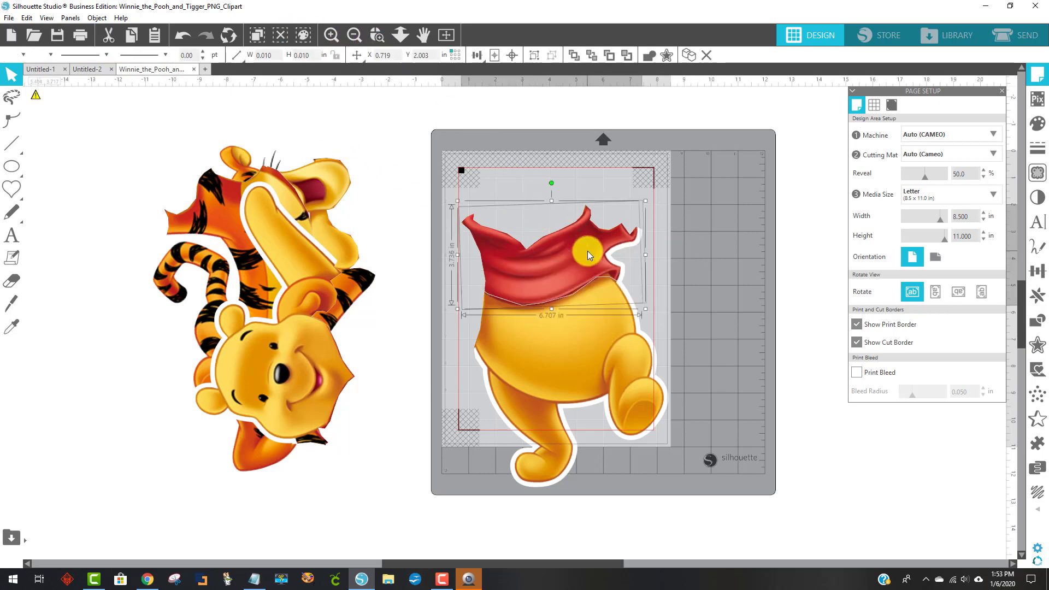
{"action": "right_click", "coordinate": [588, 251]}
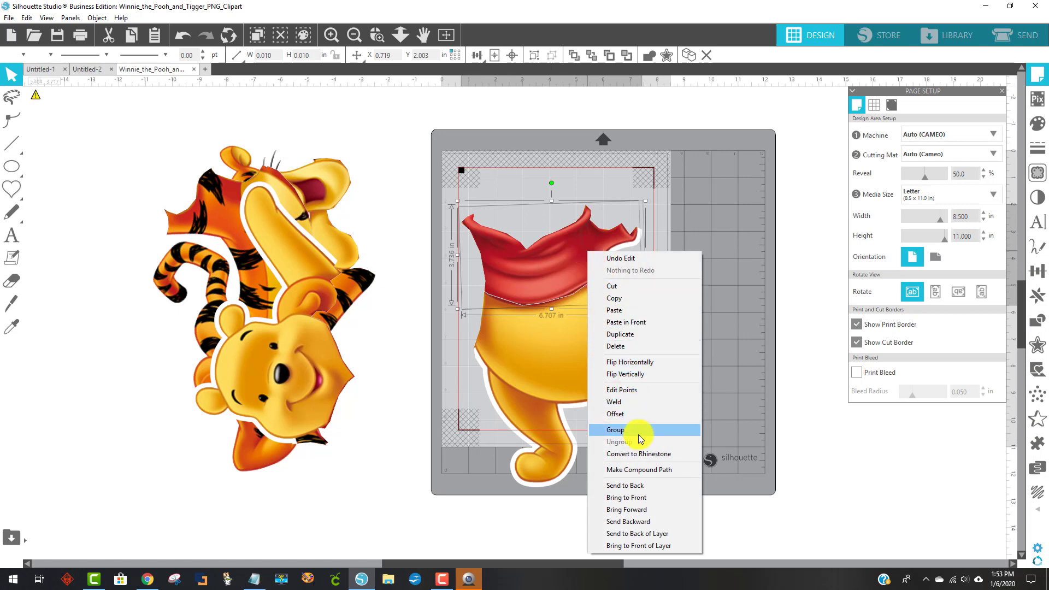
{"action": "left_click", "coordinate": [616, 429]}
{"action": "left_click_drag", "start_coordinate": [572, 241], "coordinate": [202, 207]}
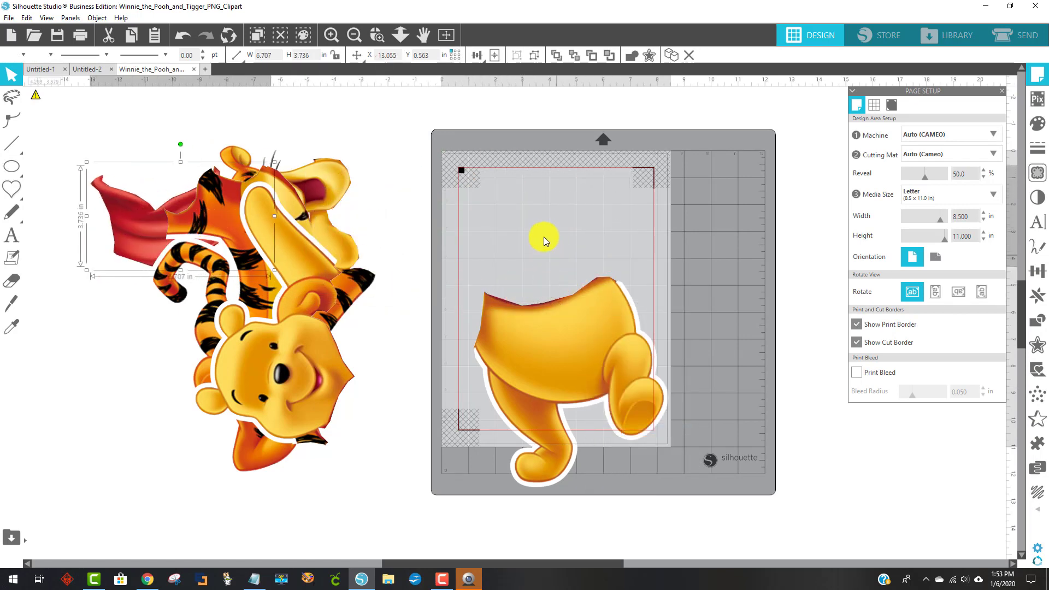
- Group Pooh's belly and legs with their white border and move them up onto the Letter page
{"action": "left_click", "coordinate": [617, 419]}
{"action": "right_click", "coordinate": [588, 359]}
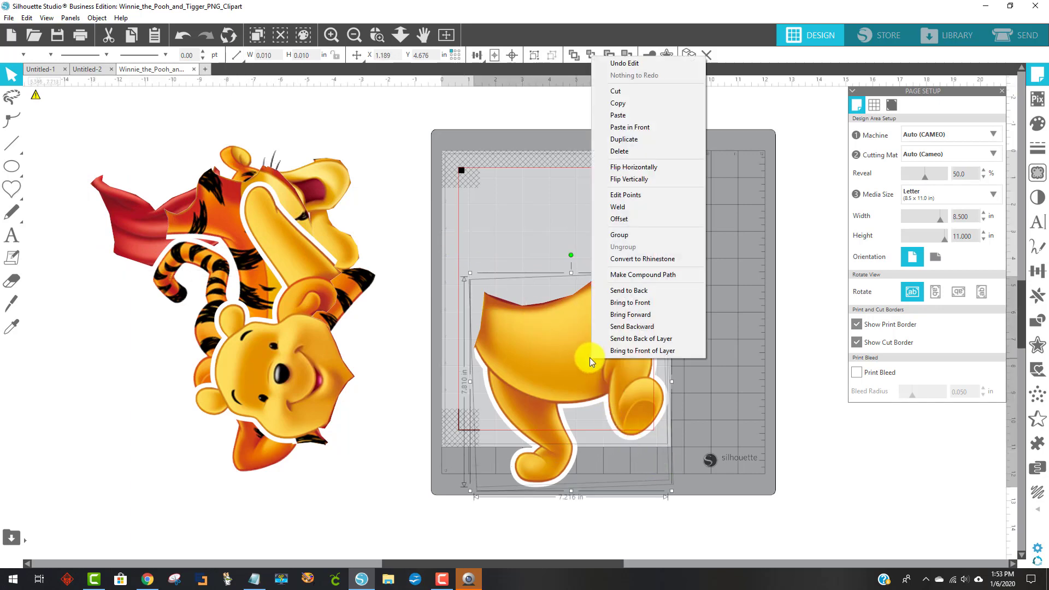
{"action": "left_click", "coordinate": [604, 235]}
{"action": "left_click_drag", "start_coordinate": [588, 327], "coordinate": [570, 260]}
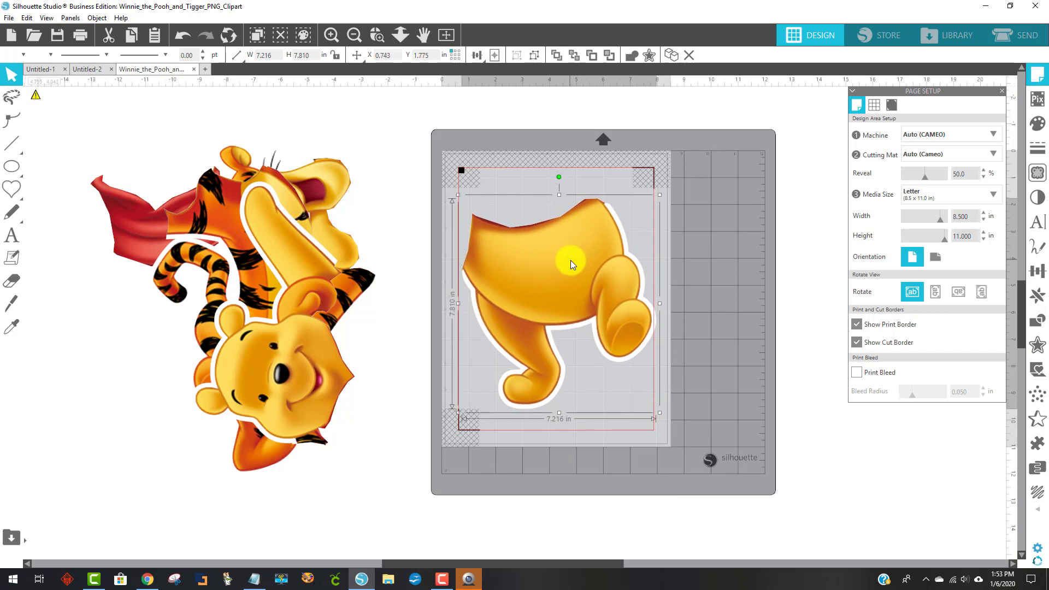
- Rotate Pooh's belly and legs clockwise and position the piece completely inside the print border
{"action": "left_click_drag", "start_coordinate": [560, 176], "coordinate": [598, 201]}
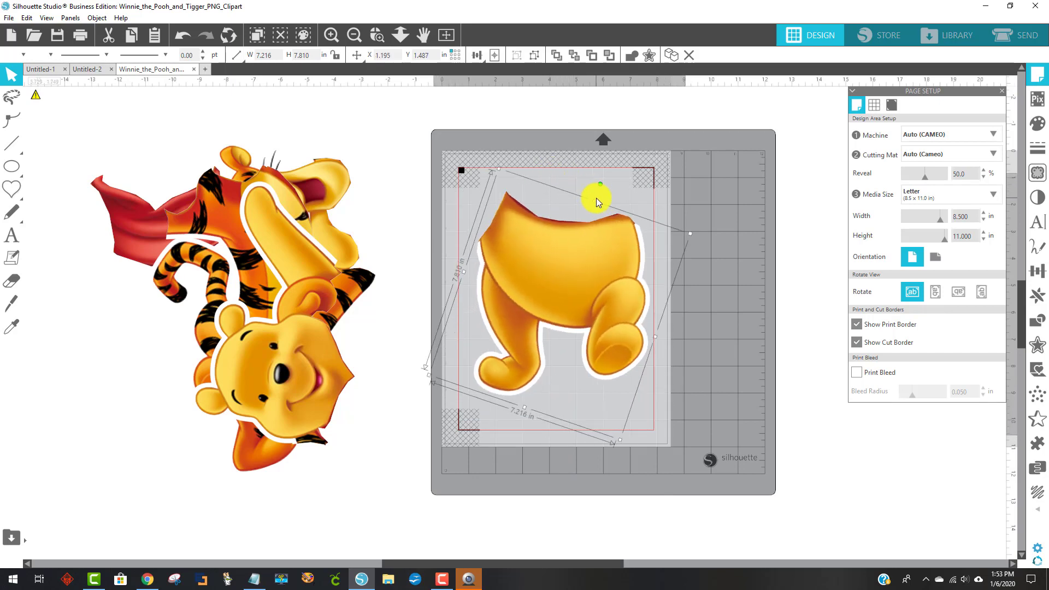
{"action": "left_click_drag", "start_coordinate": [599, 272], "coordinate": [591, 258]}
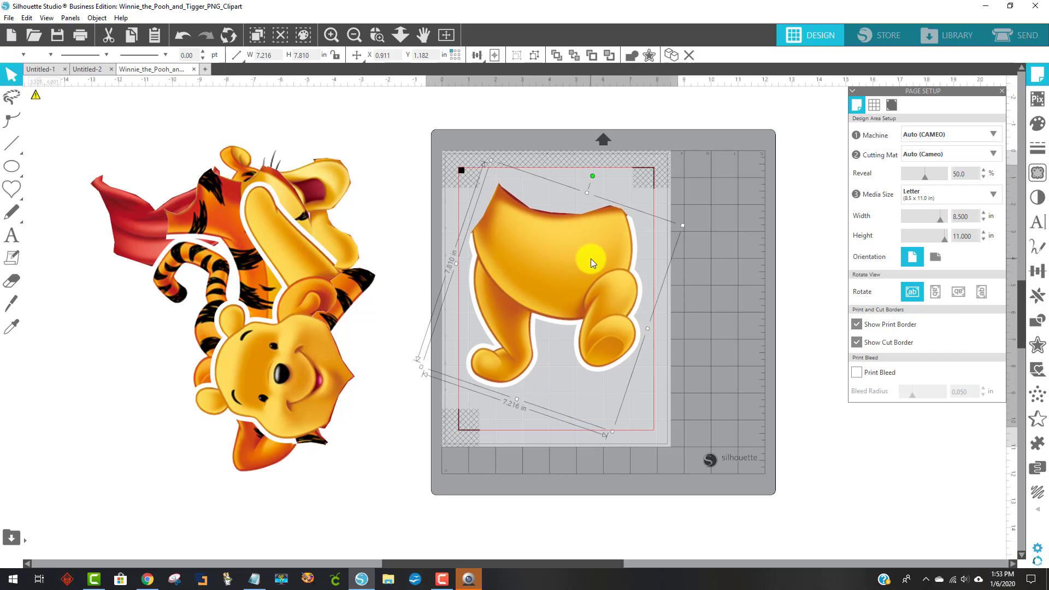
{"action": "left_click", "coordinate": [761, 273]}
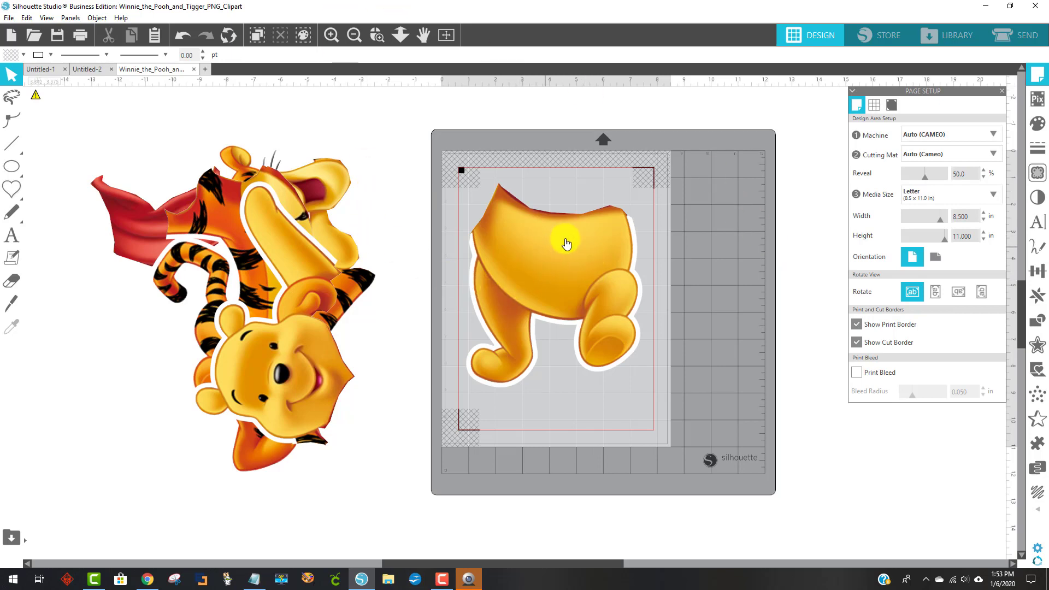
{"action": "left_click_drag", "start_coordinate": [542, 273], "coordinate": [538, 266]}
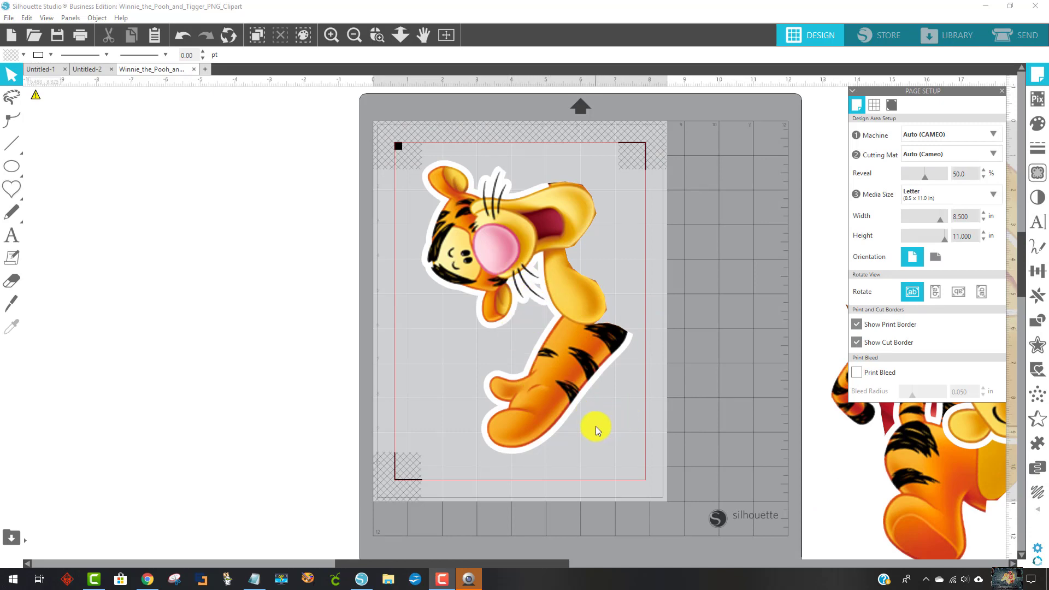
- Print the current page with Tigger's head and arm on the WF-7720 printer, using Letter plain paper at High quality
{"action": "left_click", "coordinate": [9, 17]}
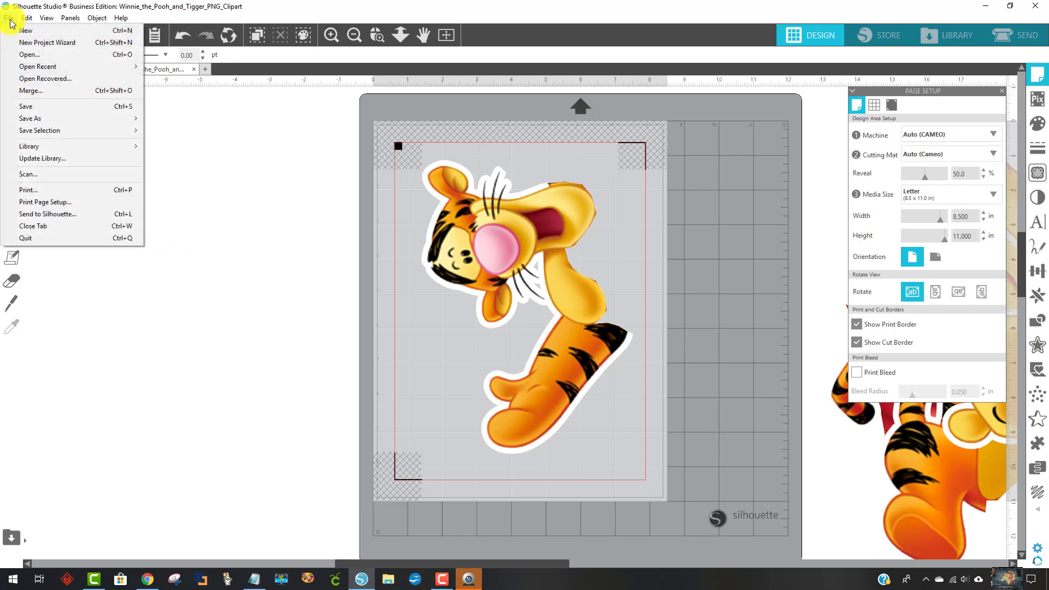
{"action": "left_click", "coordinate": [52, 190]}
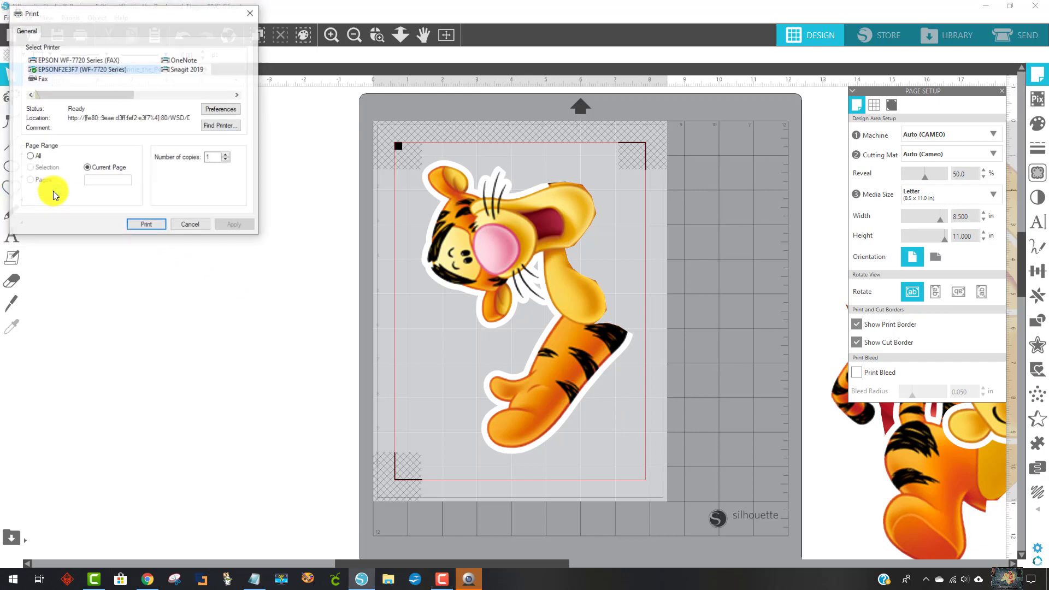
{"action": "left_click", "coordinate": [230, 110]}
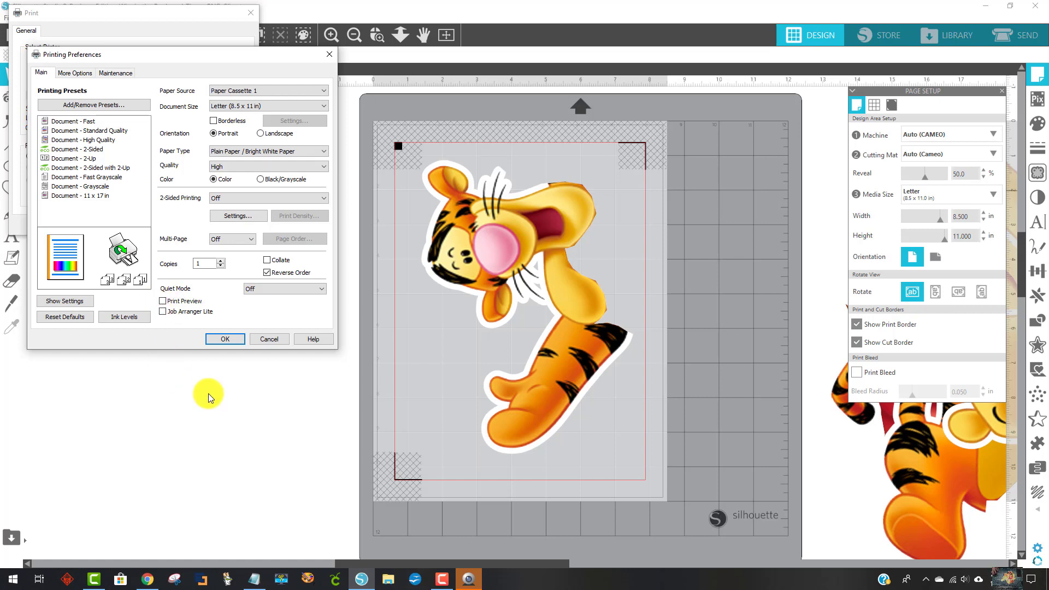
{"action": "left_click", "coordinate": [229, 340]}
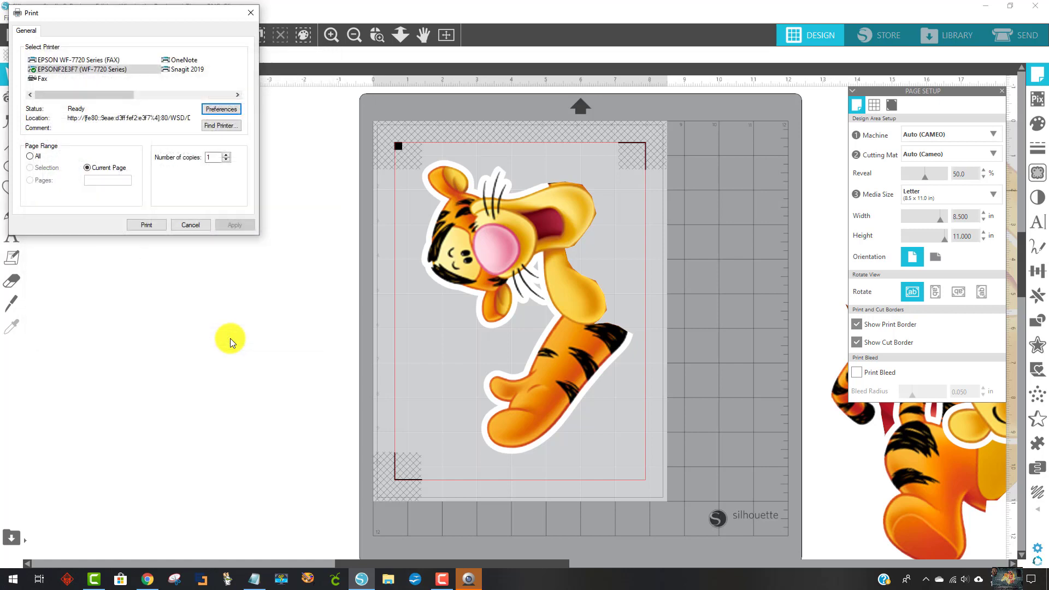
{"action": "left_click", "coordinate": [143, 224]}
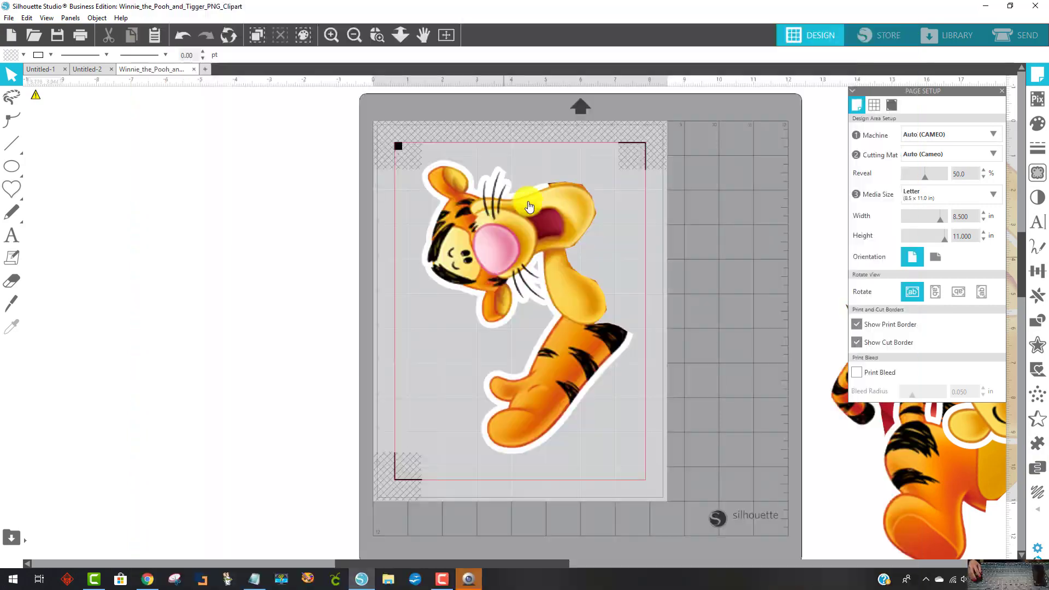
- Set the AutoBlade depth to 7 for the white fill's Cardstock, Textured - Heavy cut and send the job to the cutter
{"action": "left_click", "coordinate": [1012, 34]}
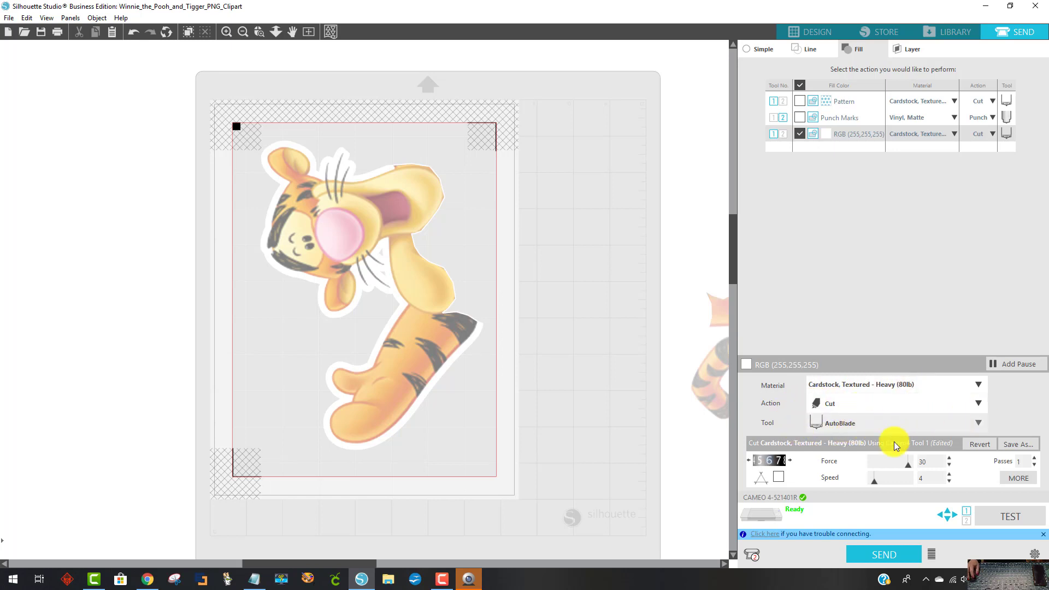
{"action": "left_click", "coordinate": [790, 460]}
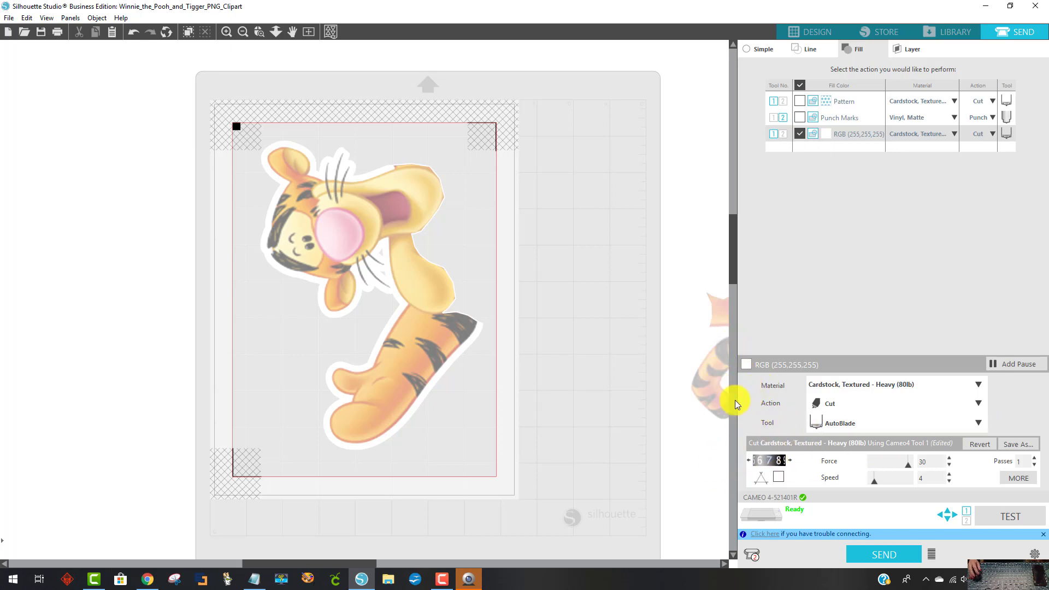
{"action": "left_click", "coordinate": [884, 554]}
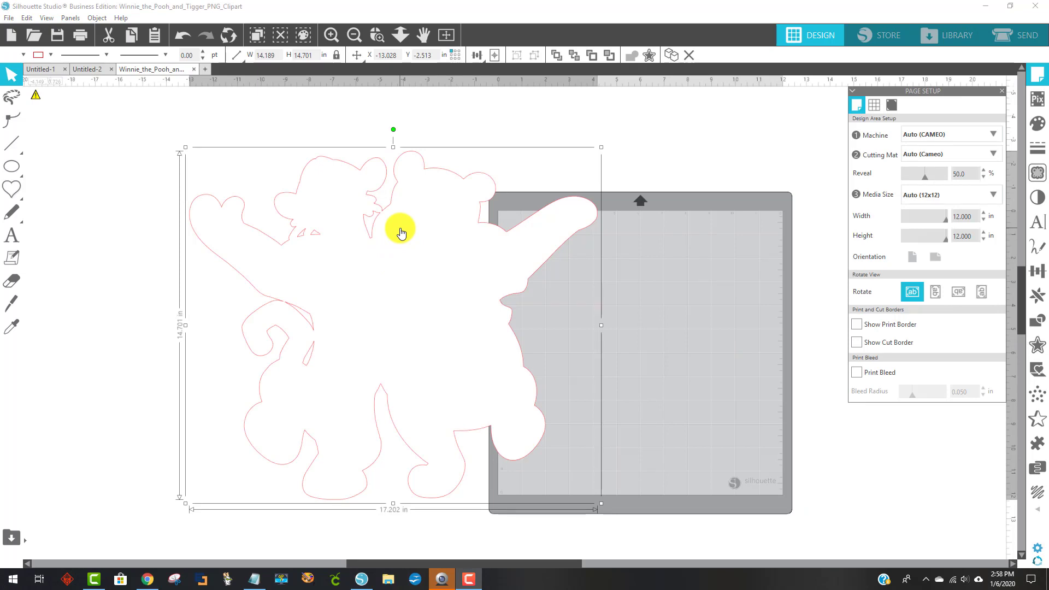
- Move the full Pooh and Tigger outline further off the 12x12 mat and release its compound path
{"action": "left_click_drag", "start_coordinate": [382, 230], "coordinate": [335, 216]}
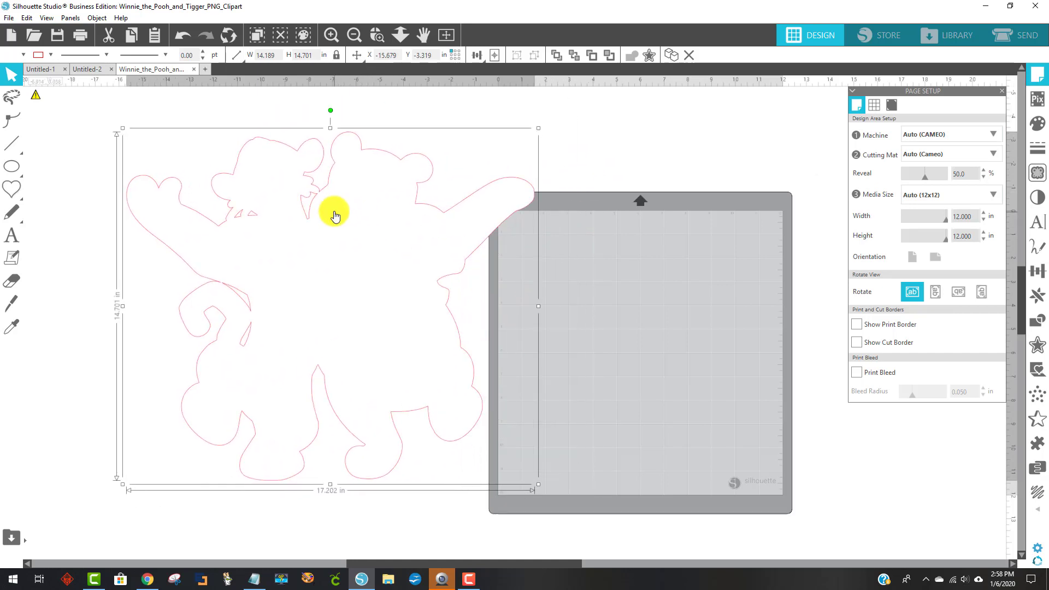
{"action": "left_click_drag", "start_coordinate": [363, 250], "coordinate": [339, 268]}
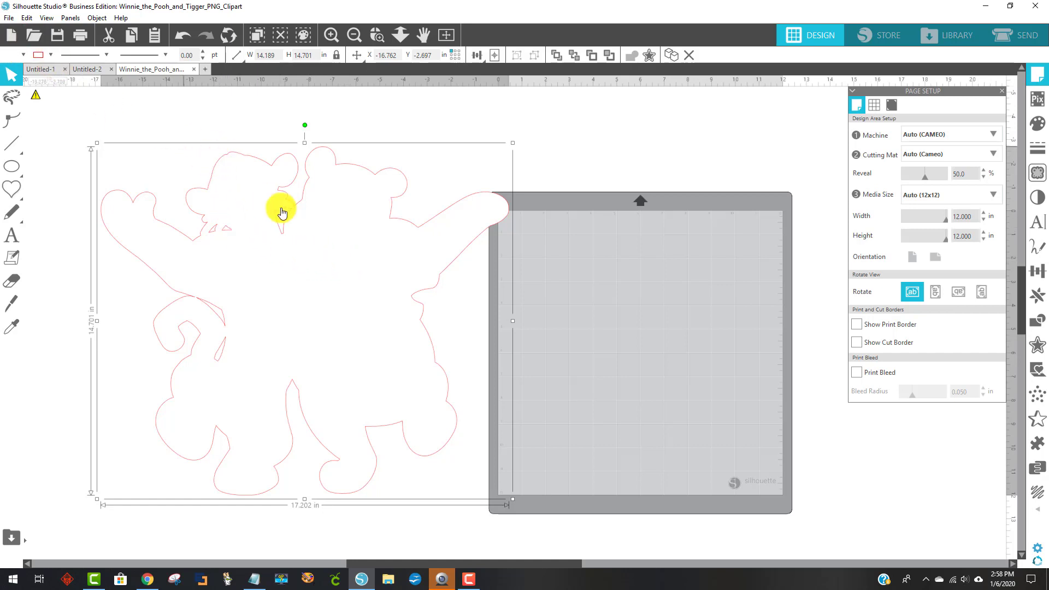
{"action": "left_click", "coordinate": [108, 19]}
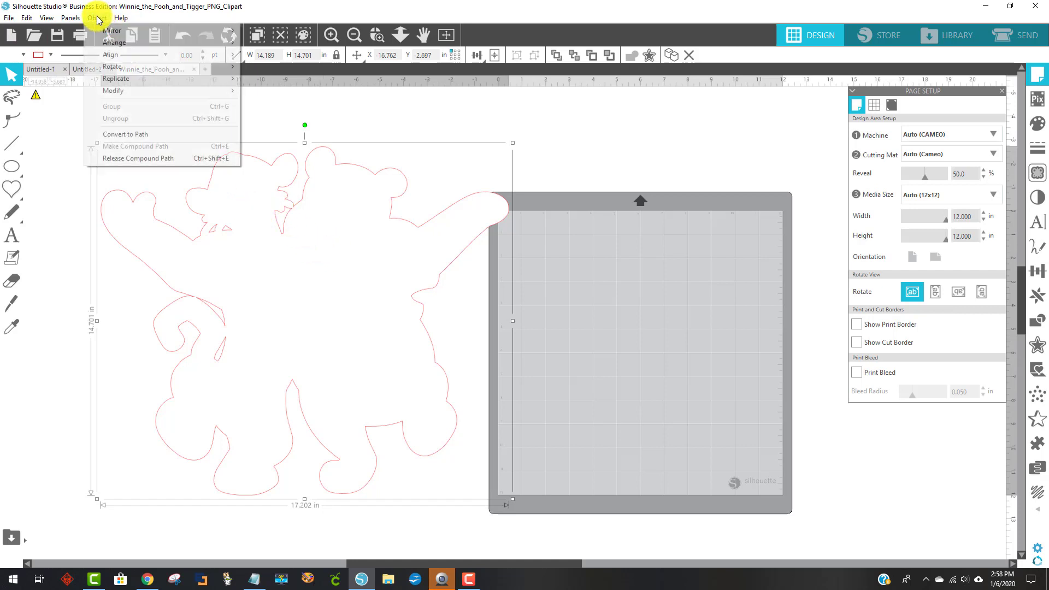
{"action": "left_click", "coordinate": [156, 163]}
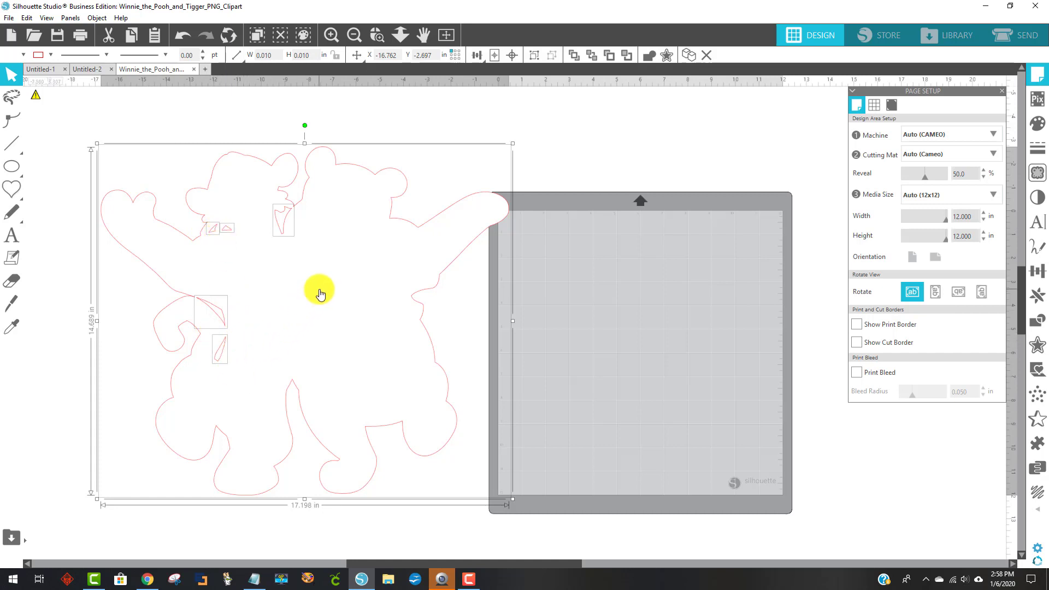
- Weld the released outline pieces into one solid silhouette and move it clear of the mat
{"action": "right_click", "coordinate": [257, 280]}
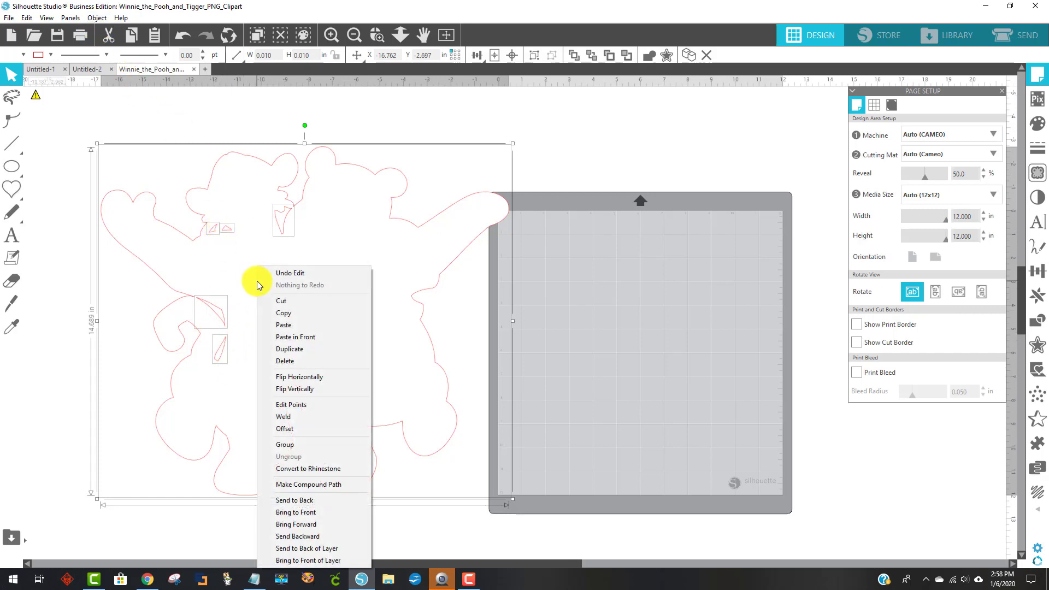
{"action": "left_click", "coordinate": [329, 417]}
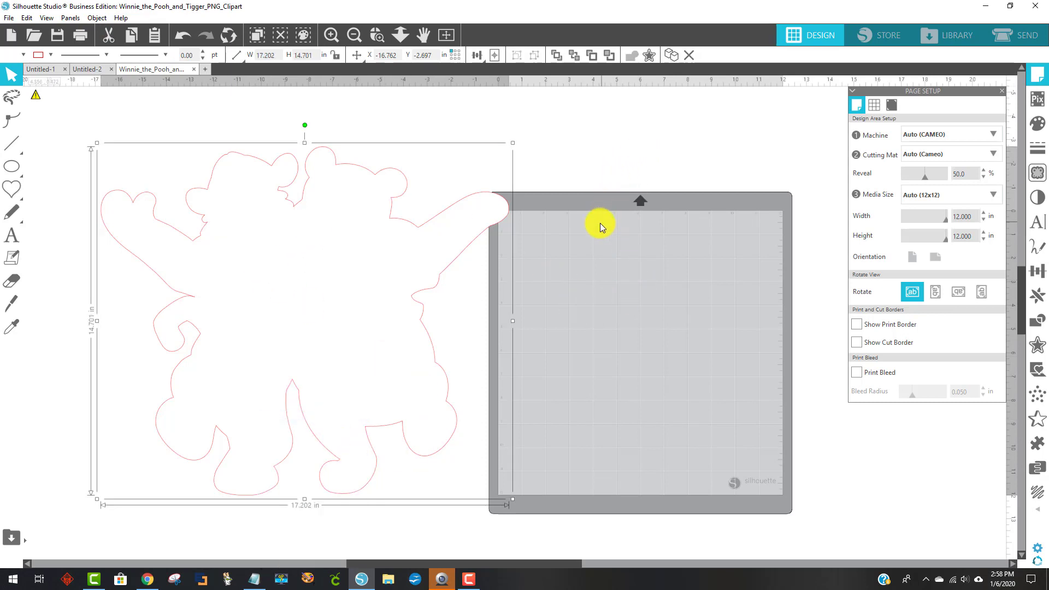
{"action": "left_click_drag", "start_coordinate": [384, 284], "coordinate": [341, 279]}
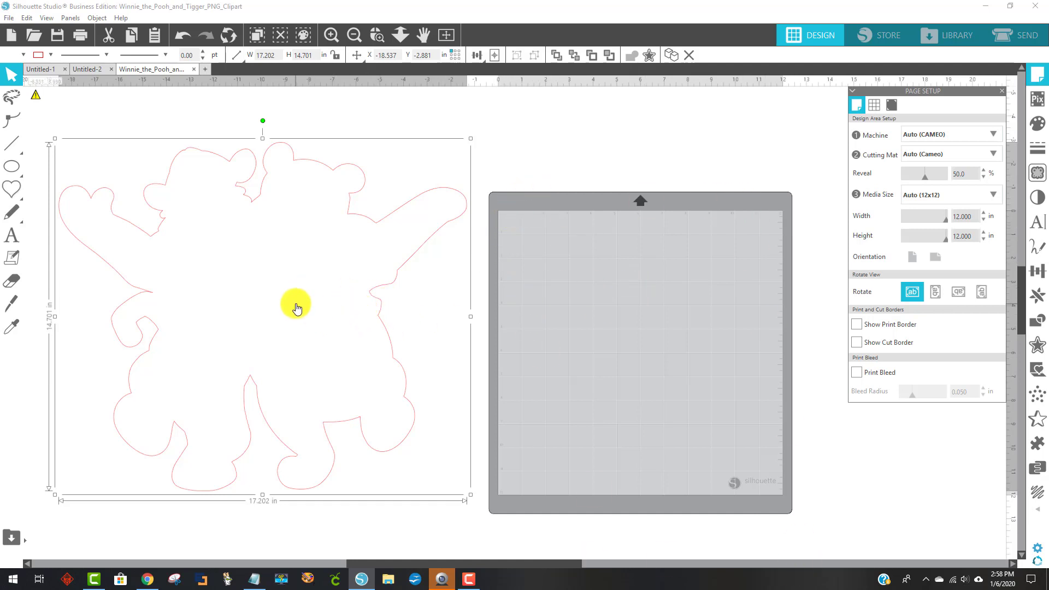
- Move the welded silhouette partly over the mat and split it with a Straight knife outline from between the heads to between the legs
{"action": "left_click", "coordinate": [923, 154]}
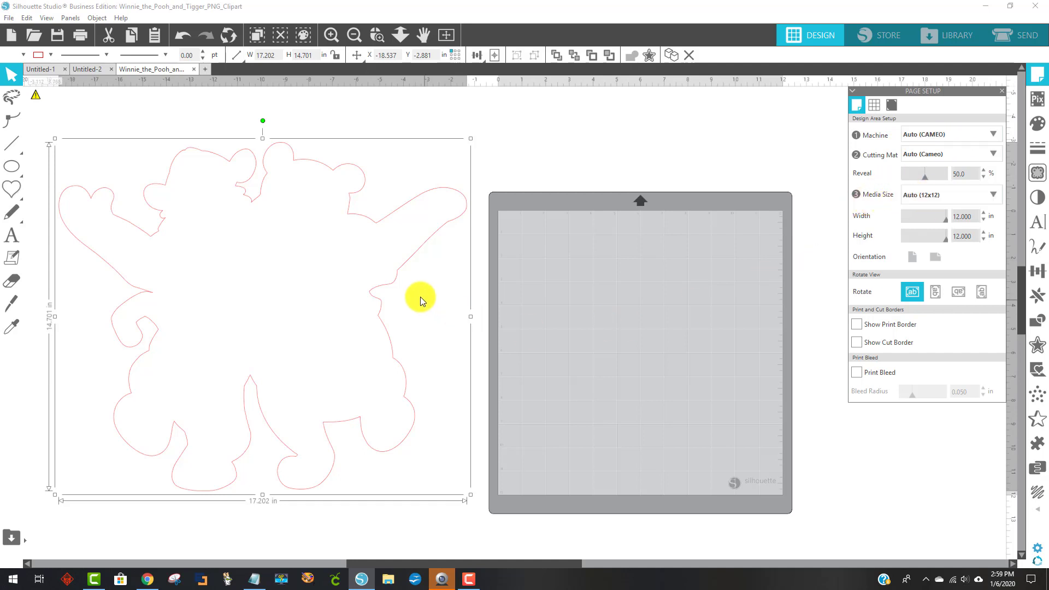
{"action": "left_click_drag", "start_coordinate": [424, 292], "coordinate": [530, 291]}
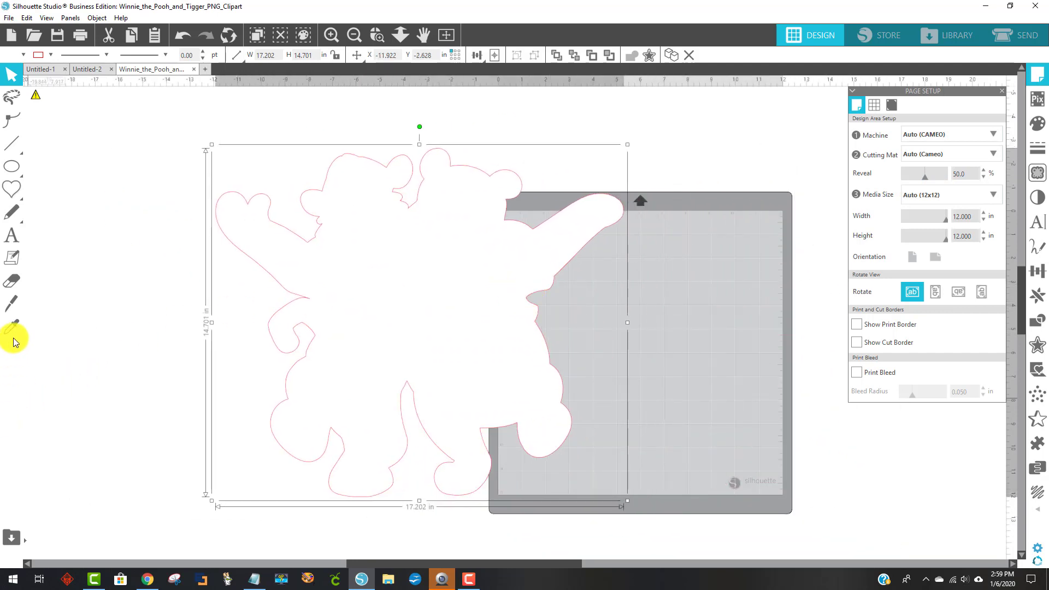
{"action": "left_click", "coordinate": [11, 310]}
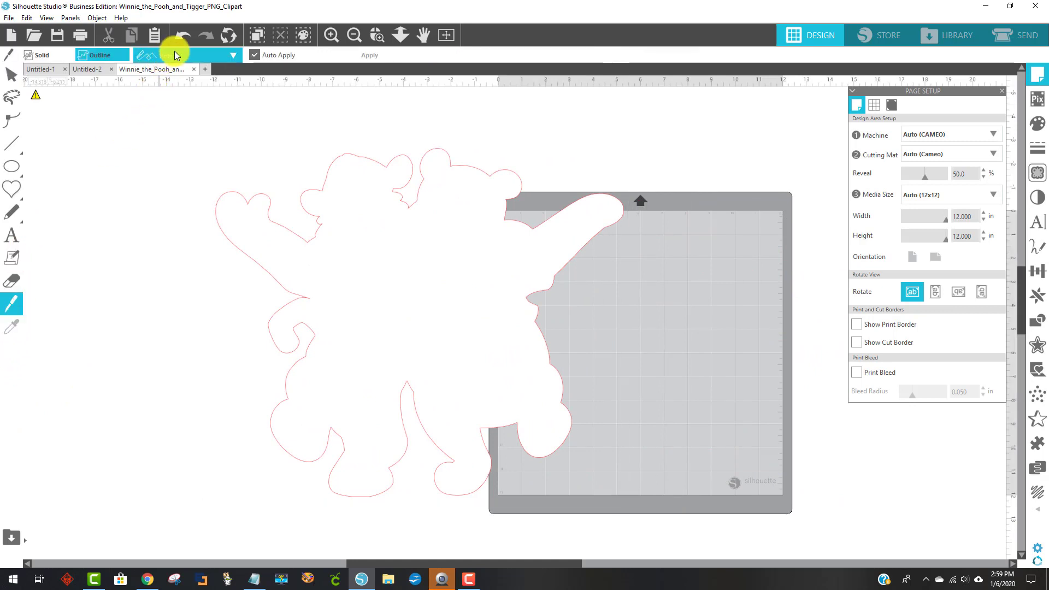
{"action": "left_click", "coordinate": [228, 55]}
{"action": "left_click", "coordinate": [162, 76]}
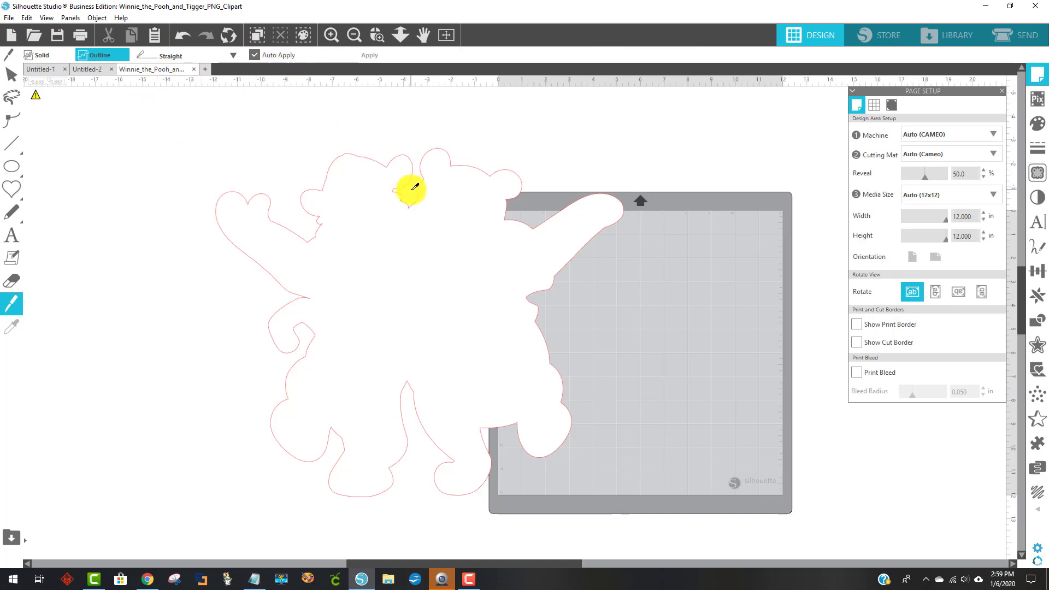
{"action": "left_click_drag", "start_coordinate": [414, 187], "coordinate": [407, 398]}
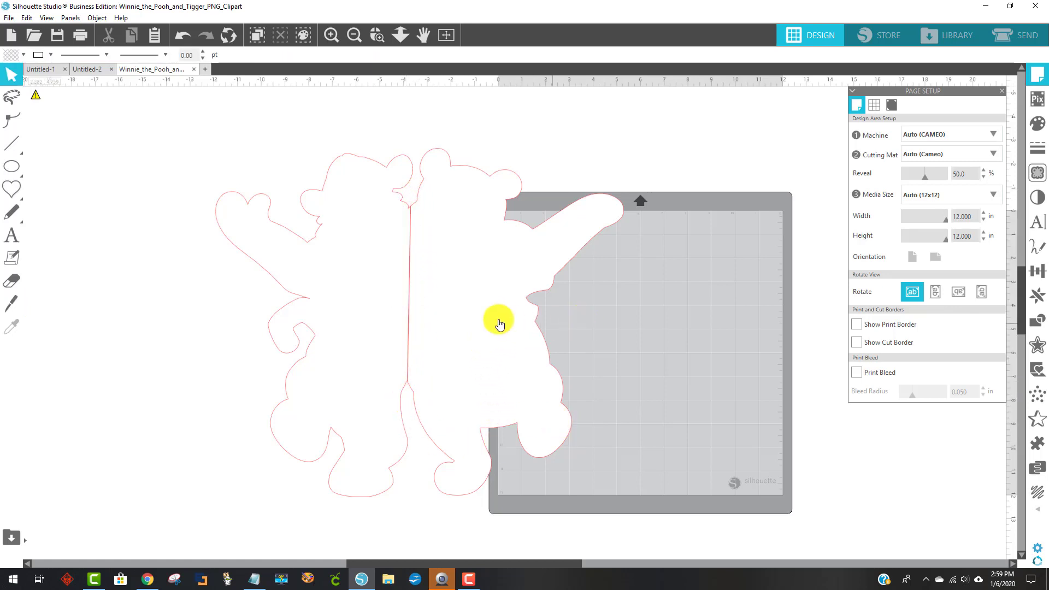
- Tilt the Pooh half counterclockwise over the mat and split it across the middle with the Straight knife in Outline mode
{"action": "left_click_drag", "start_coordinate": [499, 324], "coordinate": [630, 372]}
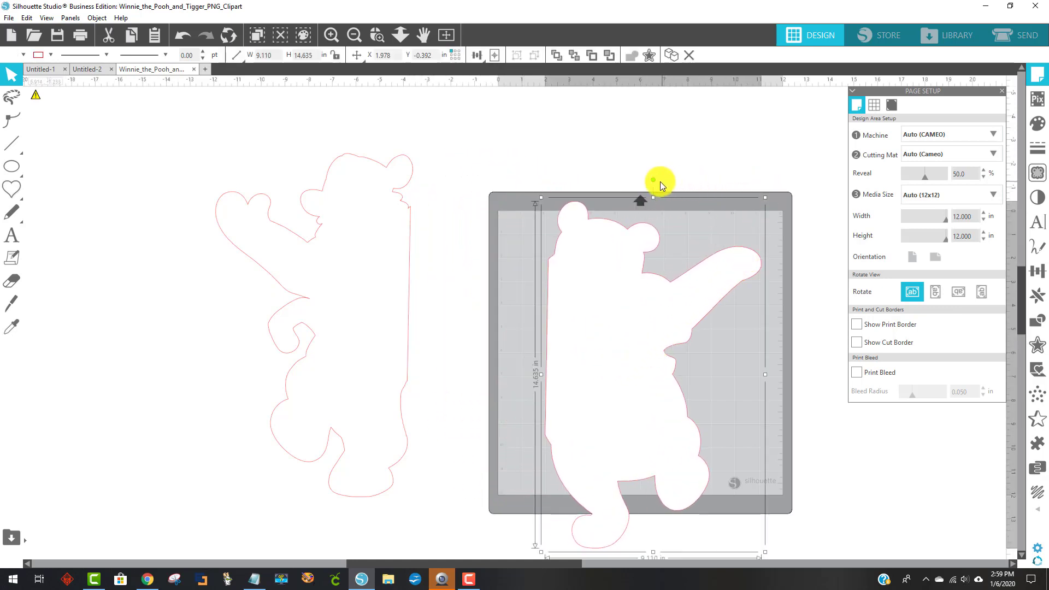
{"action": "left_click_drag", "start_coordinate": [655, 181], "coordinate": [598, 241]}
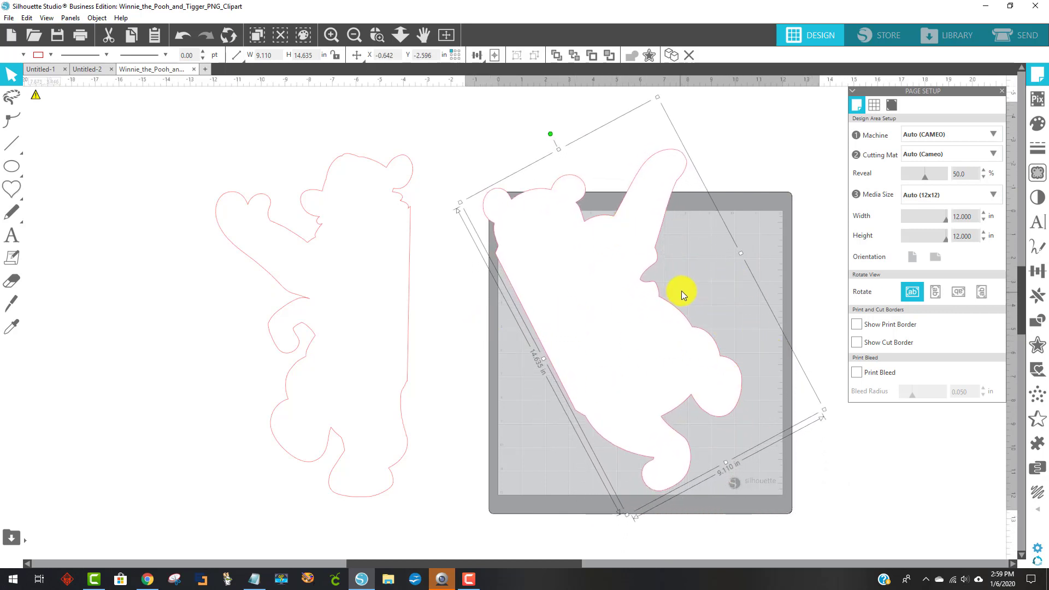
{"action": "key", "text": "k"}
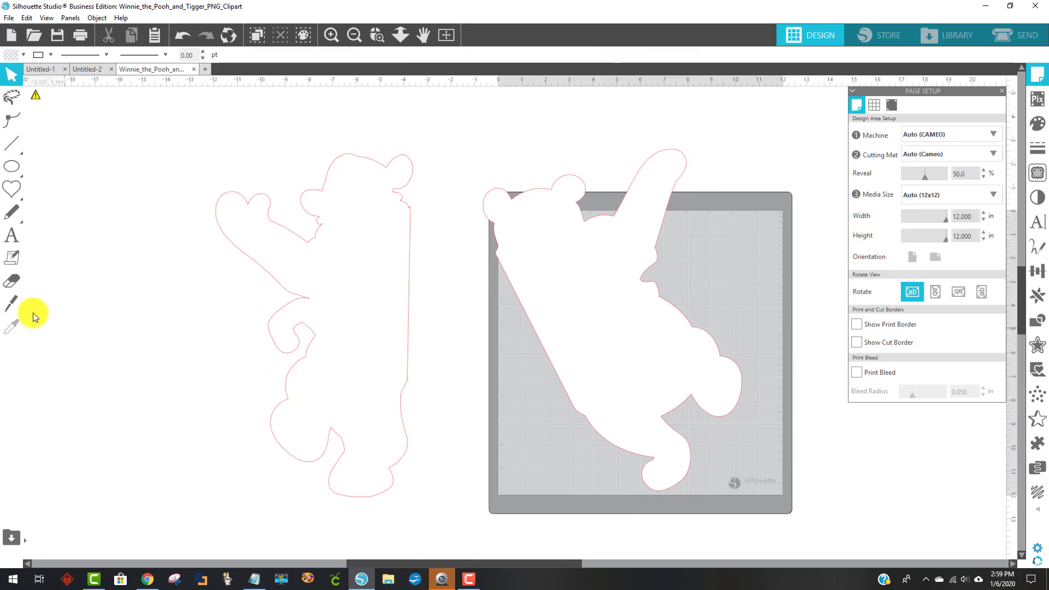
{"action": "left_click", "coordinate": [11, 261]}
{"action": "left_click", "coordinate": [12, 304]}
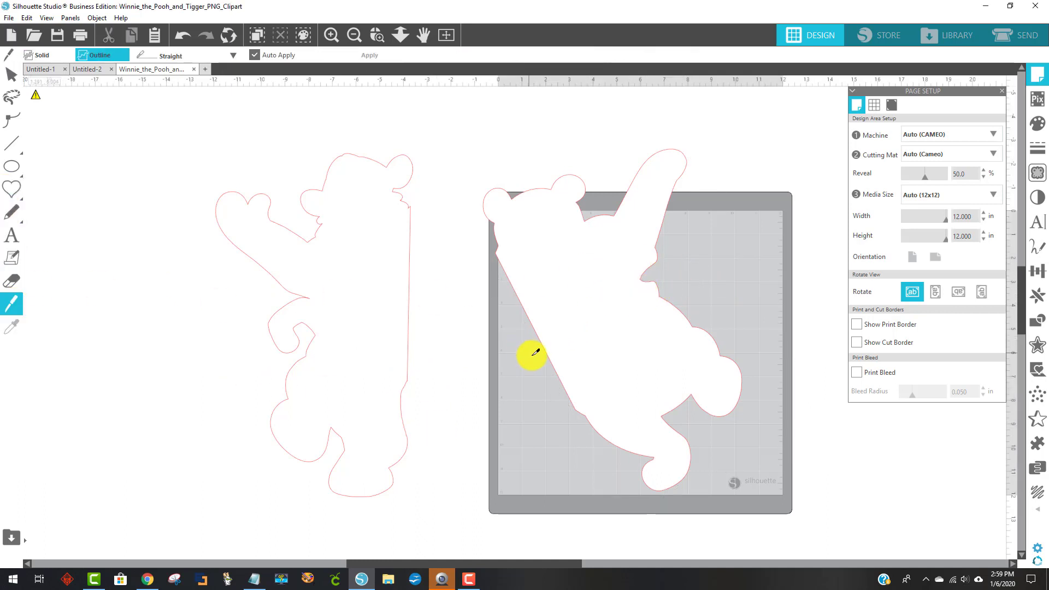
{"action": "left_click_drag", "start_coordinate": [534, 355], "coordinate": [697, 299]}
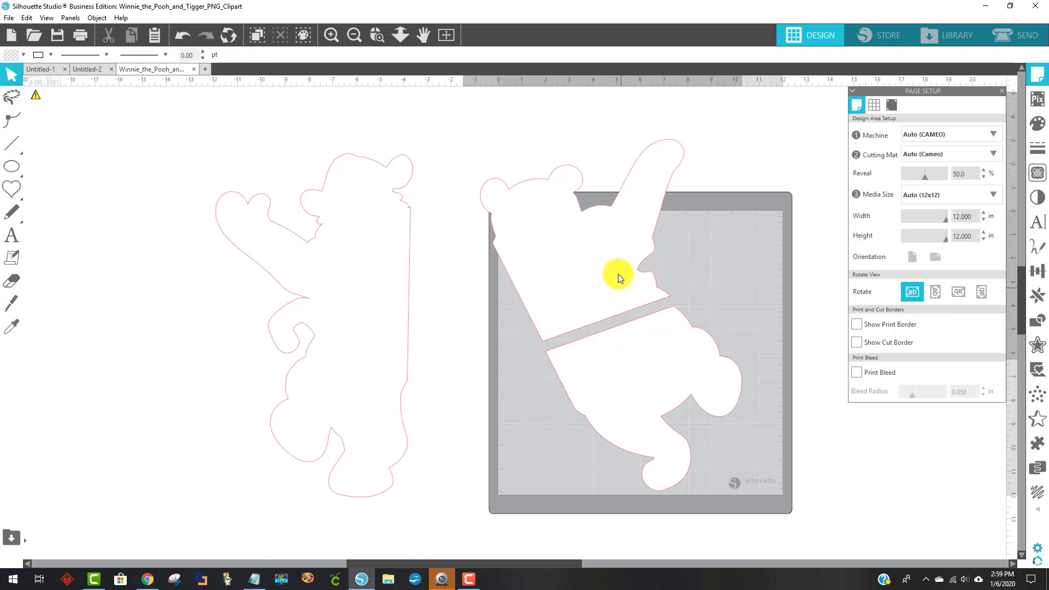
- Move the upper and lower Pooh pieces off the mat, past the far side of the Tigger half
{"action": "left_click_drag", "start_coordinate": [615, 274], "coordinate": [186, 320]}
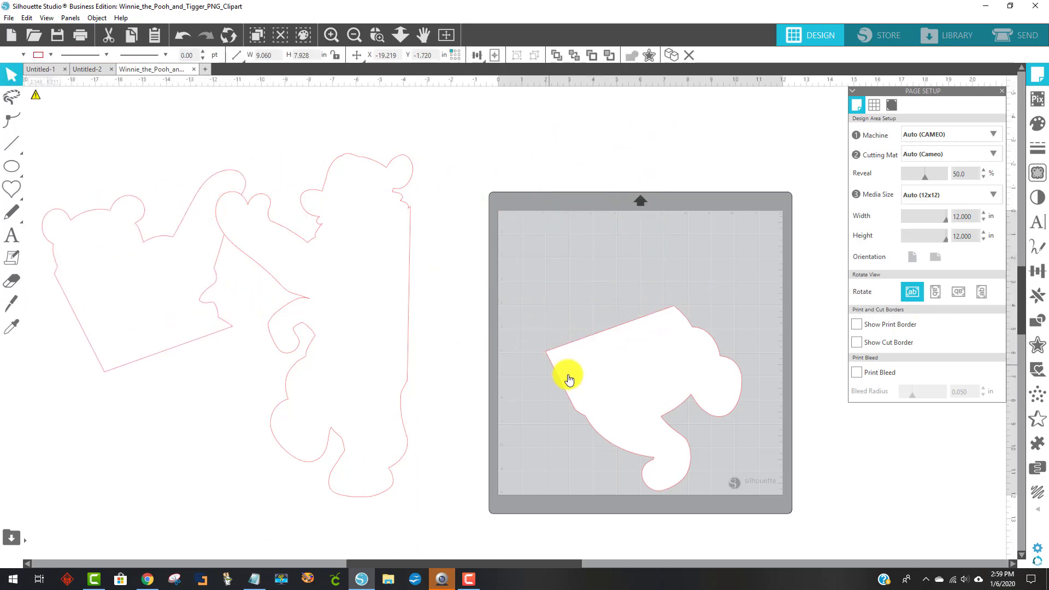
{"action": "mouse_move", "coordinate": [630, 378]}
{"action": "left_mouse_down"}
{"action": "mouse_move", "coordinate": [171, 414]}
{"action": "mouse_move", "coordinate": [134, 408]}
{"action": "left_mouse_up"}
- Tilt the Tigger half slightly counterclockwise at the mat's edge and split it diagonally below the tail with the Straight knife outline
{"action": "left_click_drag", "start_coordinate": [280, 359], "coordinate": [547, 414]}
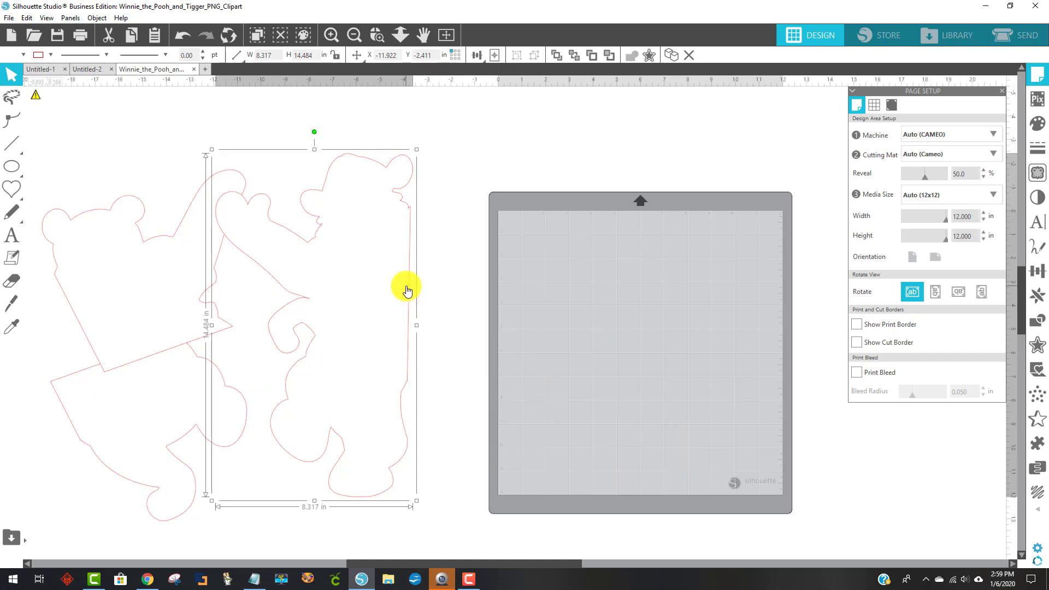
{"action": "left_click_drag", "start_coordinate": [380, 281], "coordinate": [665, 341]}
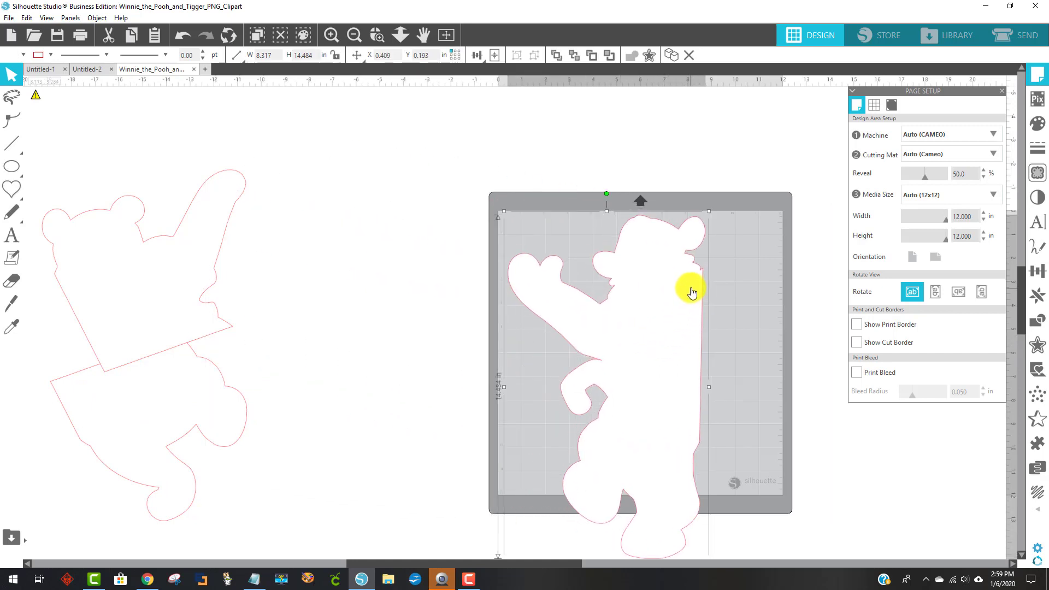
{"action": "left_click_drag", "start_coordinate": [618, 195], "coordinate": [535, 274]}
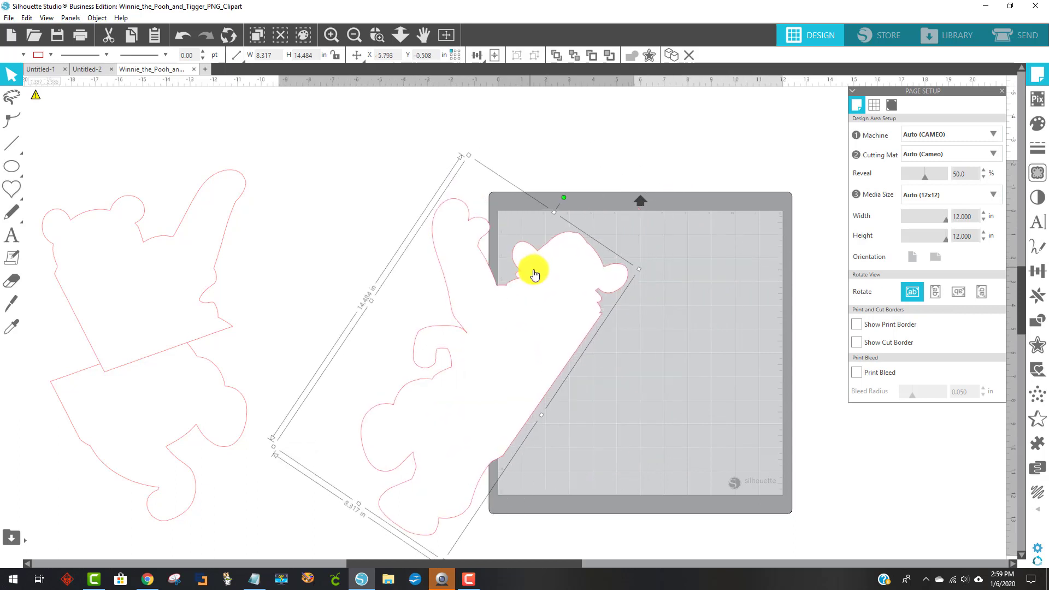
{"action": "left_click_drag", "start_coordinate": [562, 196], "coordinate": [422, 188]}
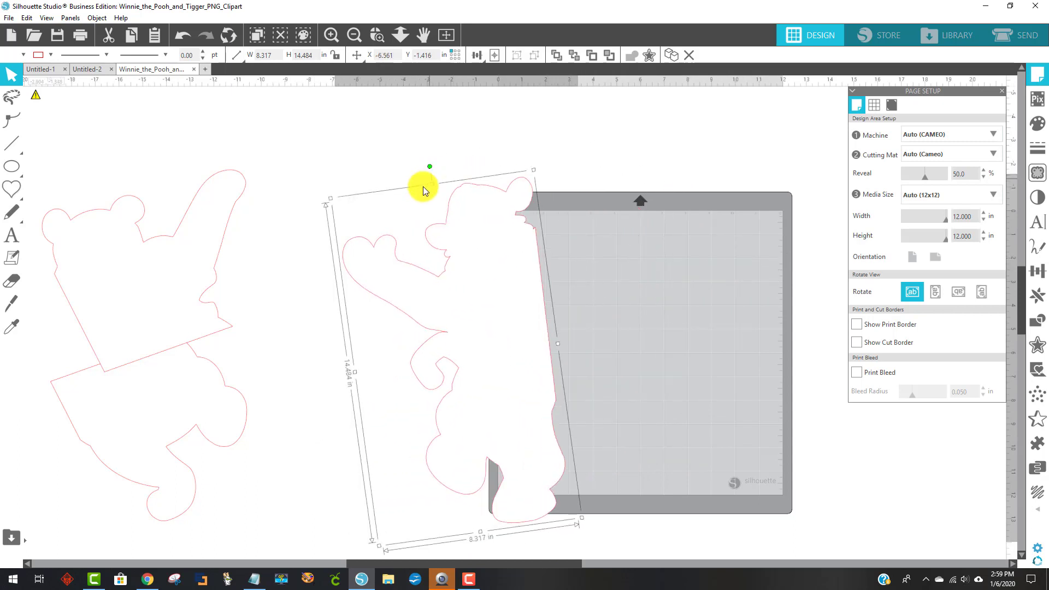
{"action": "left_click", "coordinate": [11, 303]}
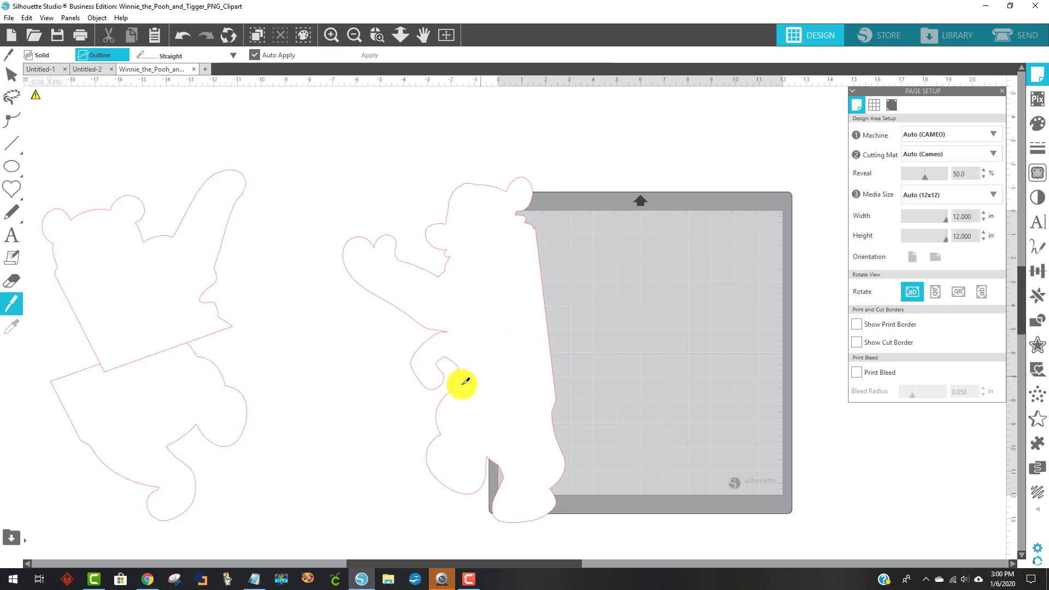
{"action": "left_click_drag", "start_coordinate": [451, 369], "coordinate": [562, 290]}
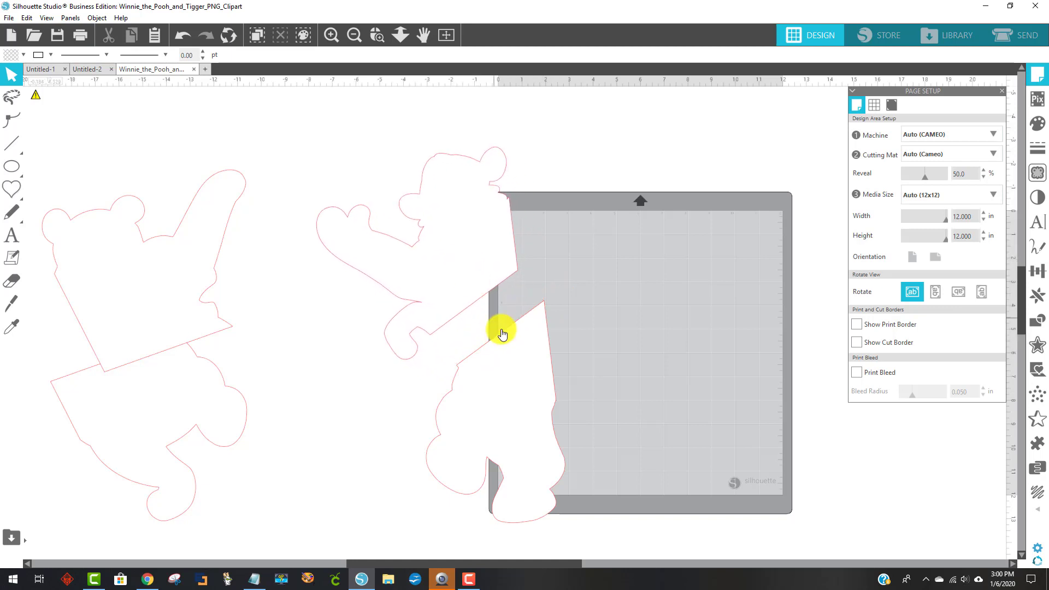
- Move both Tigger pieces off the mat and space out all four silhouette pieces beside it without overlaps
{"action": "left_click_drag", "start_coordinate": [499, 333], "coordinate": [404, 352]}
{"action": "left_click_drag", "start_coordinate": [468, 338], "coordinate": [367, 290]}
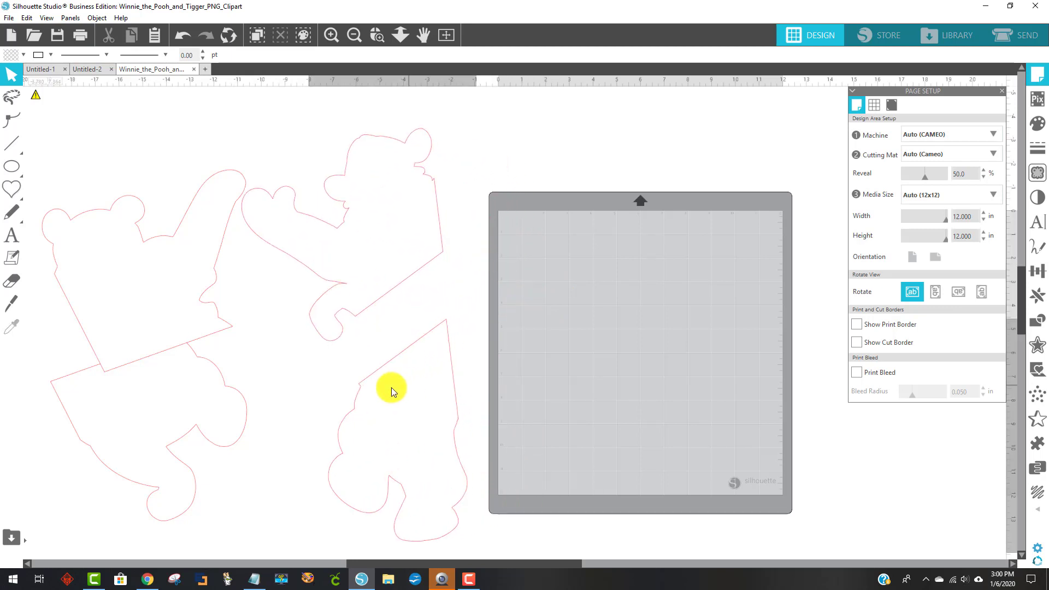
{"action": "left_click_drag", "start_coordinate": [391, 388], "coordinate": [361, 389]}
{"action": "left_click_drag", "start_coordinate": [381, 276], "coordinate": [374, 290]}
{"action": "left_click_drag", "start_coordinate": [186, 280], "coordinate": [172, 245]}
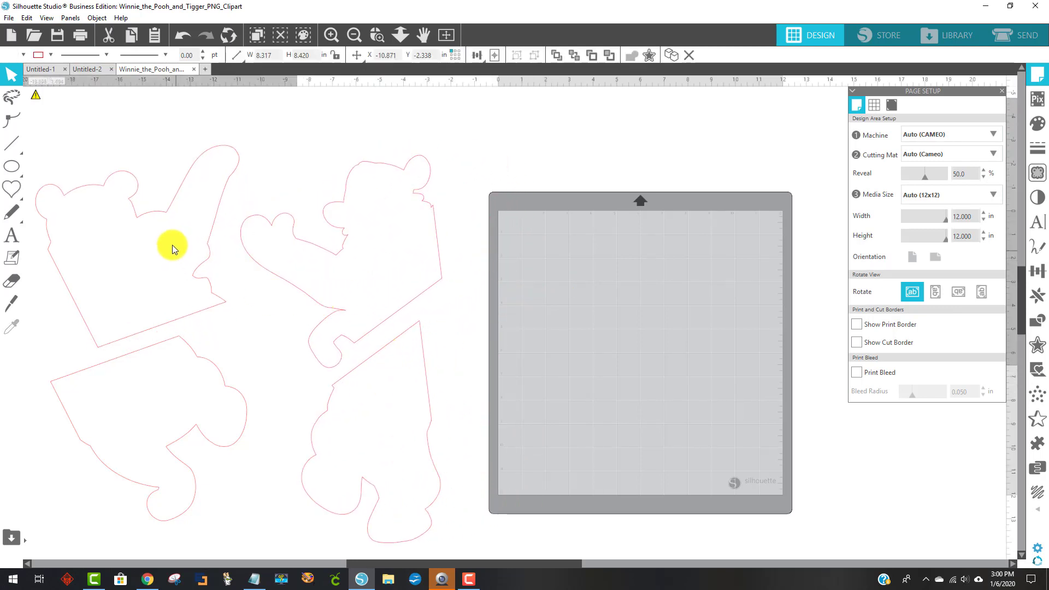
{"action": "left_click_drag", "start_coordinate": [172, 376], "coordinate": [189, 375]}
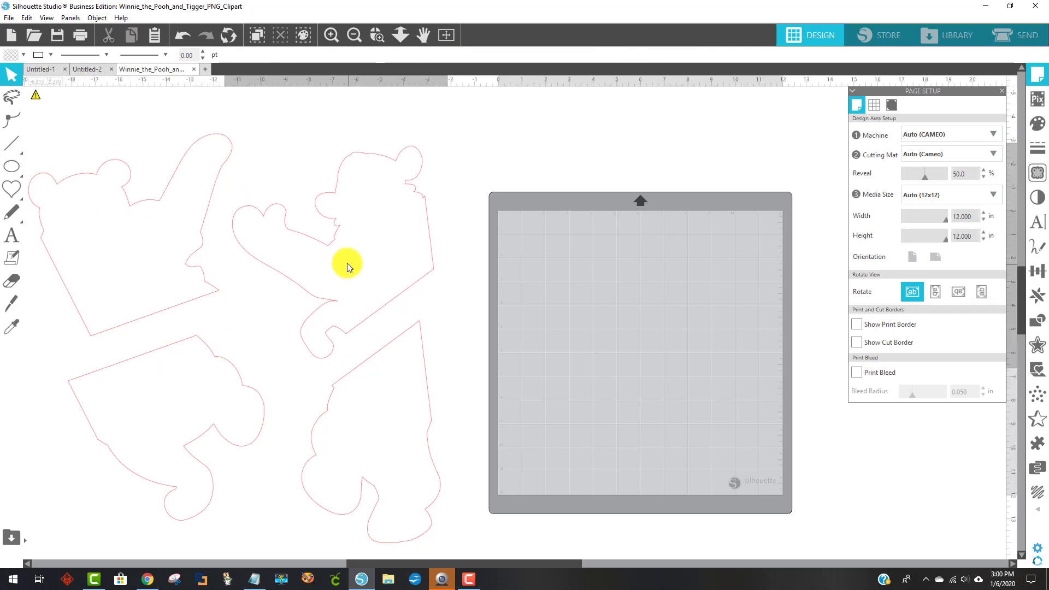
{"action": "left_click_drag", "start_coordinate": [346, 263], "coordinate": [337, 253]}
{"action": "left_click", "coordinate": [443, 219]}
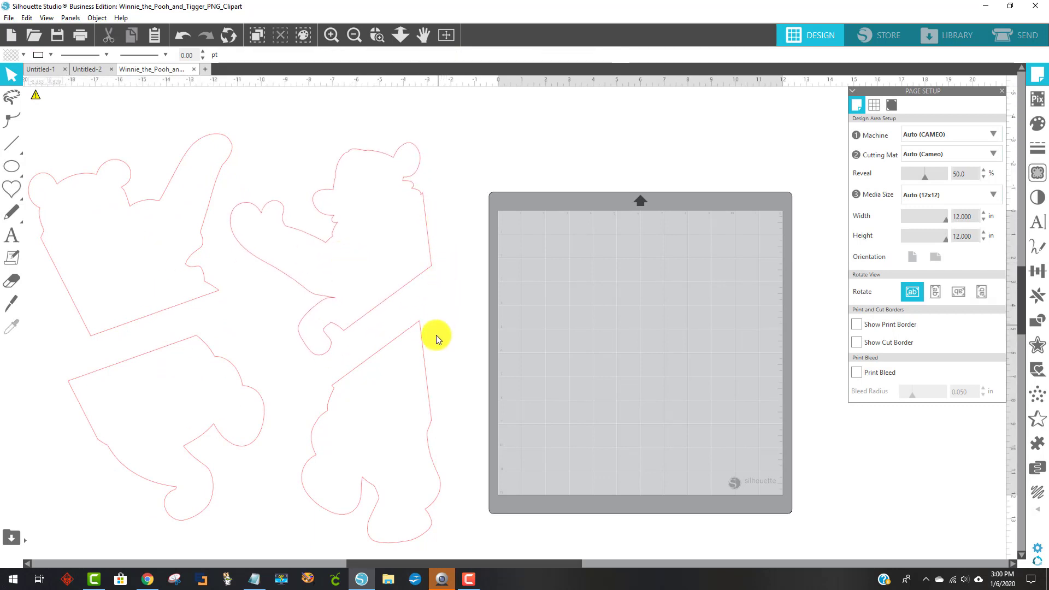
{"action": "left_click_drag", "start_coordinate": [402, 365], "coordinate": [410, 356]}
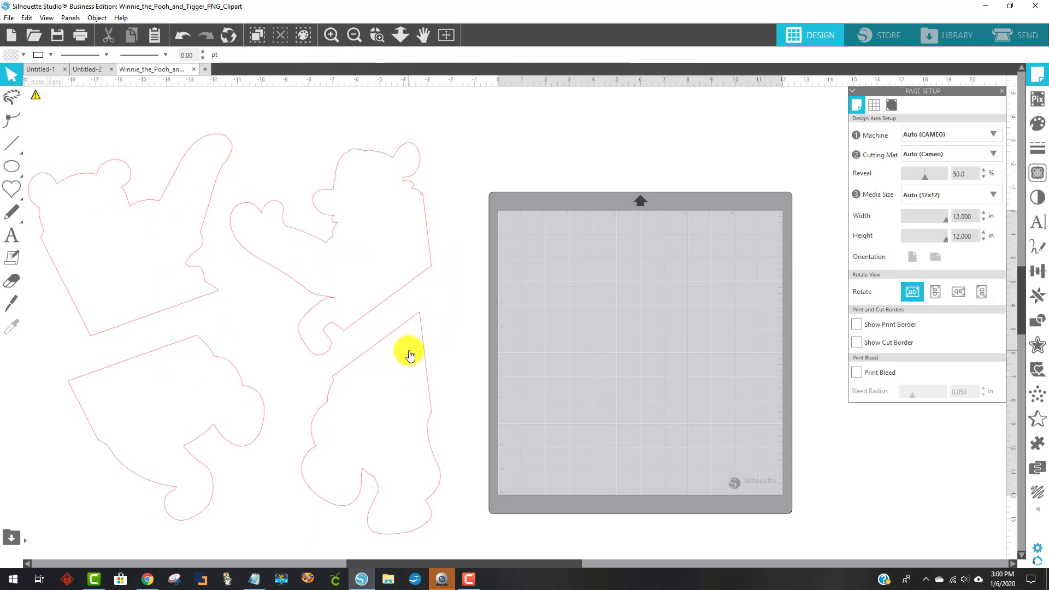